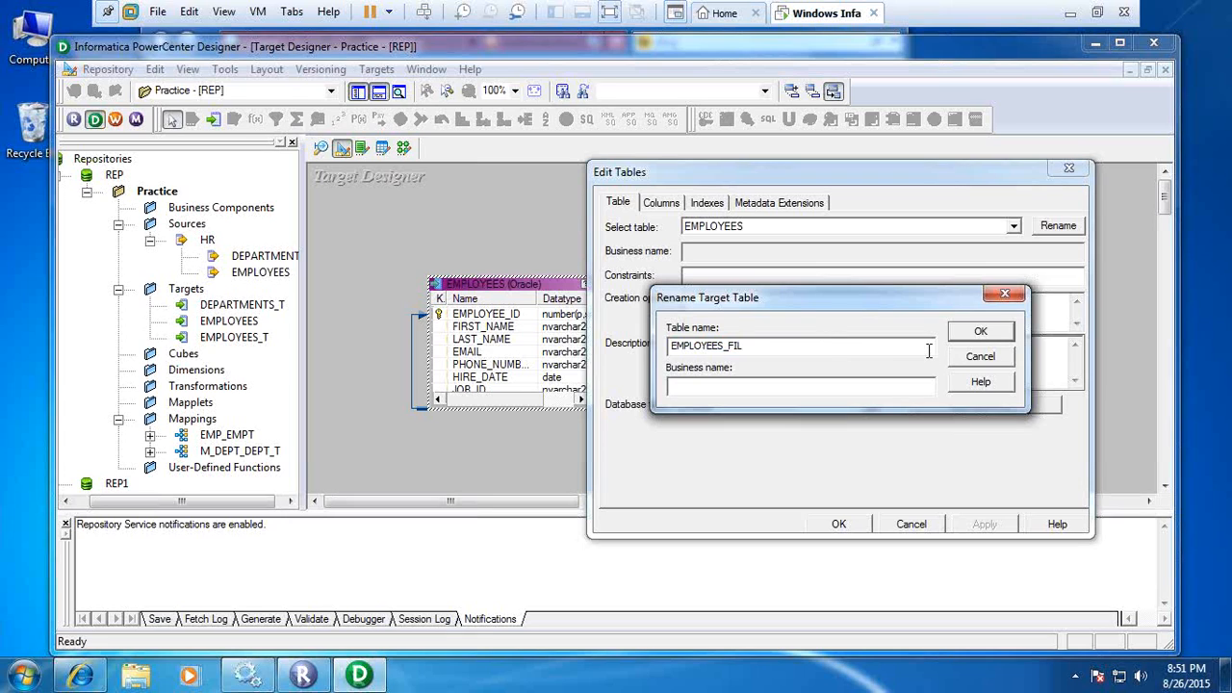
Rename the target table as EMPLOYEES_FIL, then enlarge it to show all its columns and reposition it in the workspace.
left_click(981, 334)
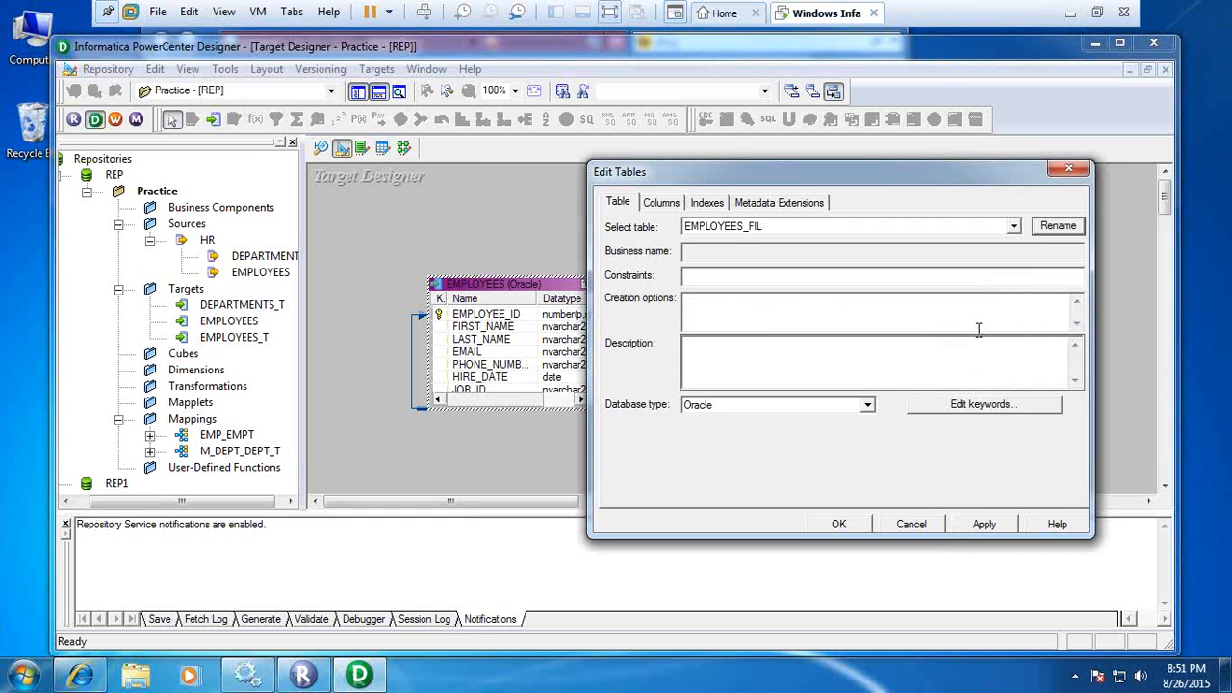
left_click(972, 524)
left_click(838, 525)
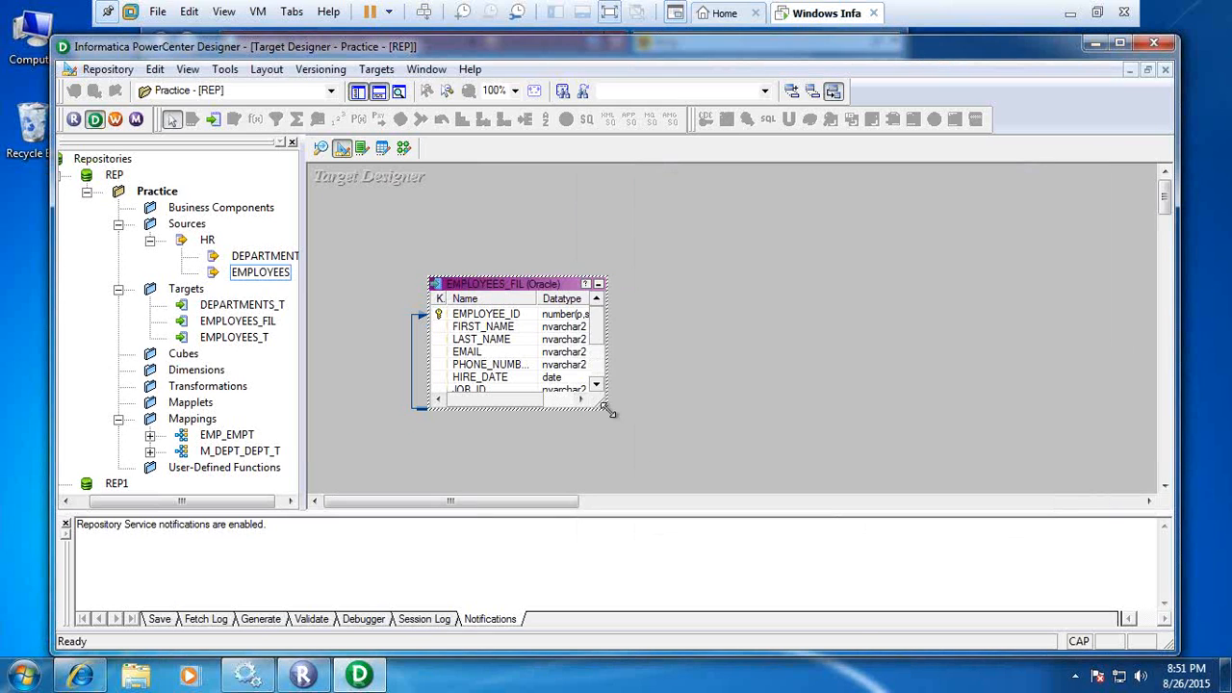
left_click_drag(604, 406, 648, 456)
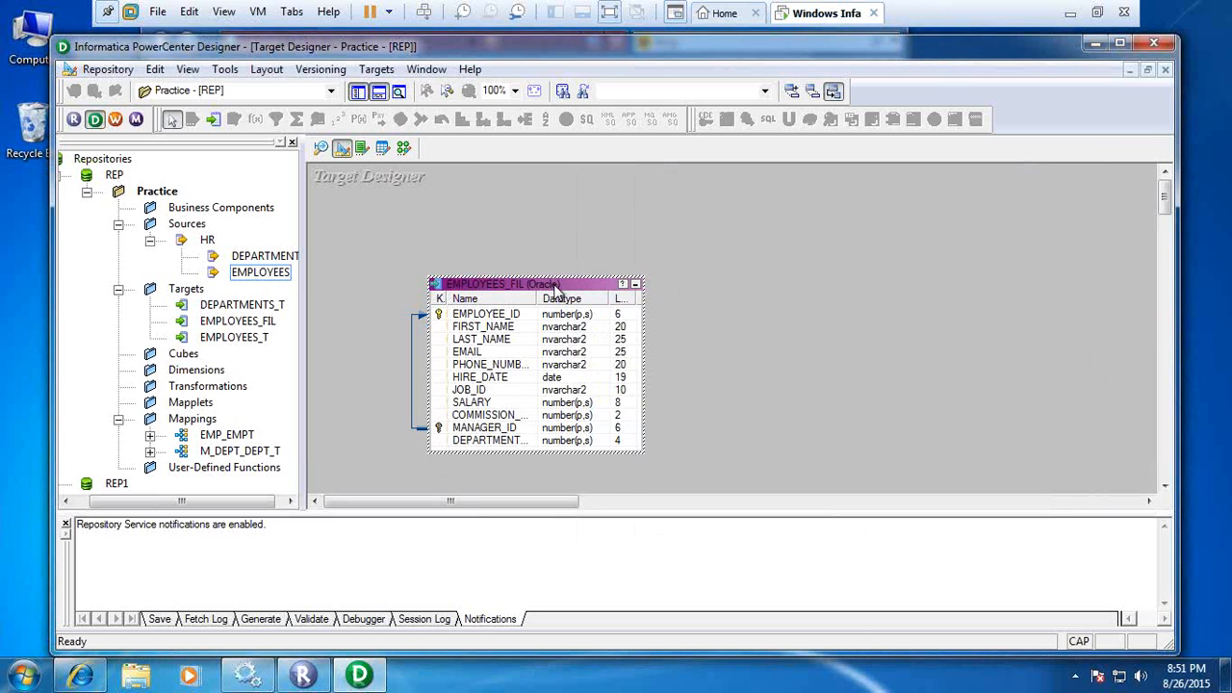
left_click_drag(558, 293, 485, 216)
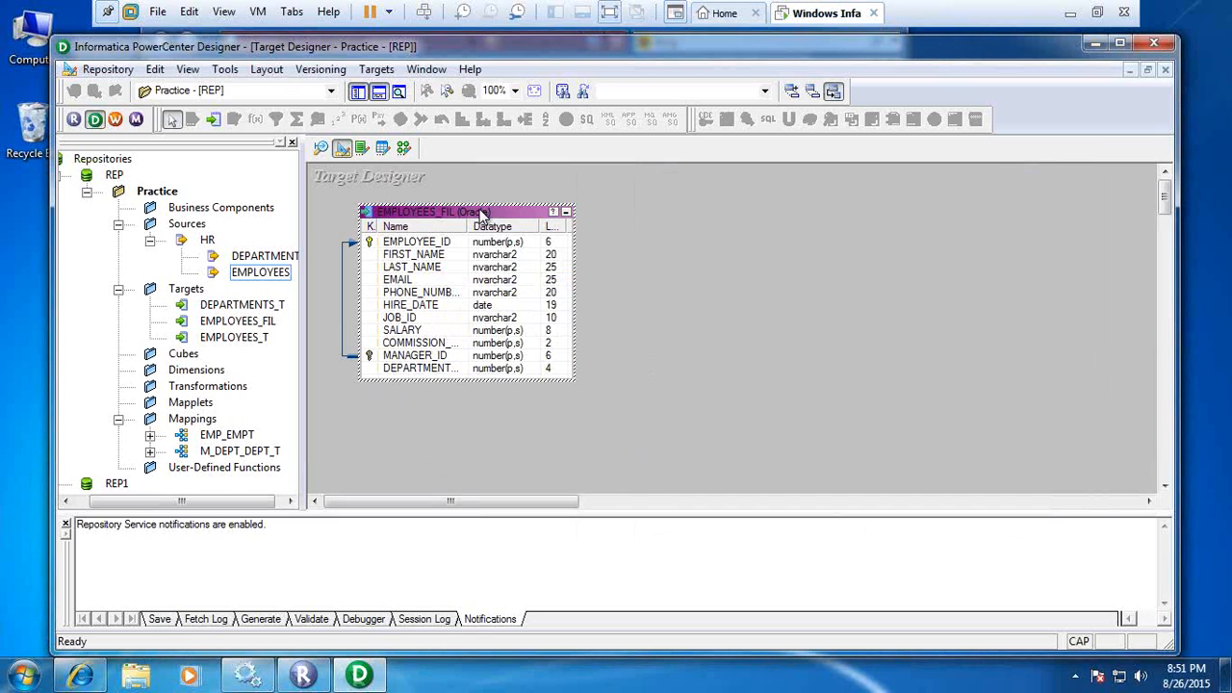
Open SQL generation and execution for the targets and look through the available script files without choosing another one.
left_click(376, 69)
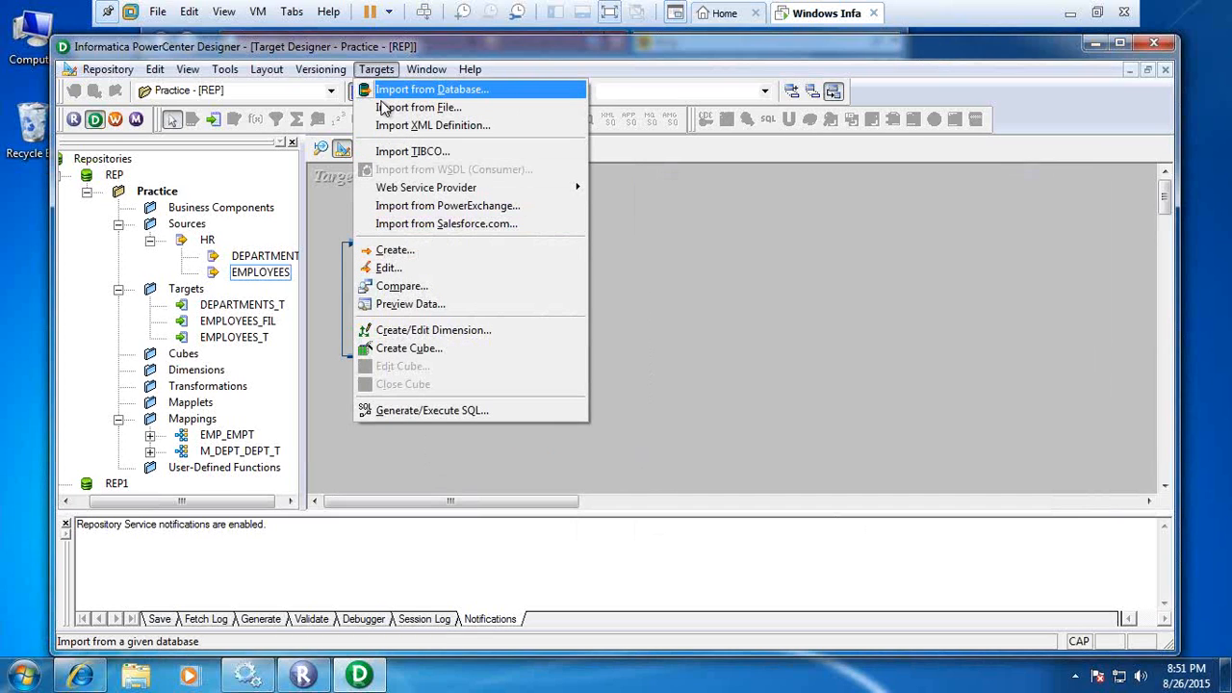
left_click(449, 411)
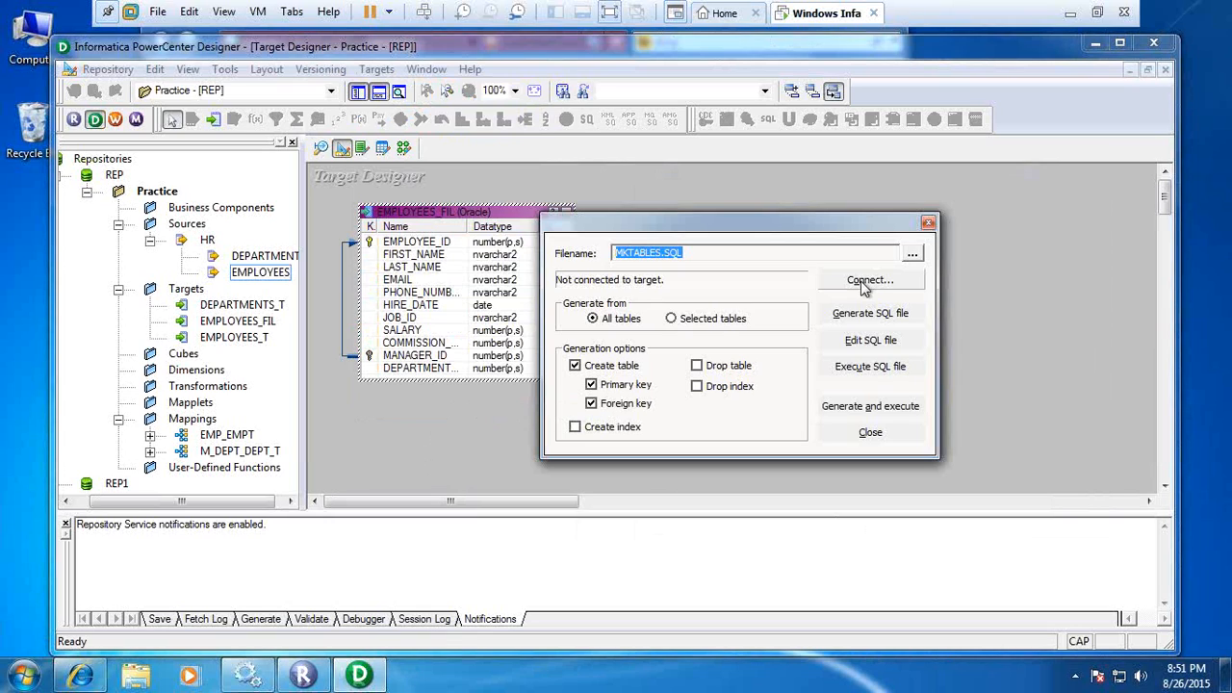
left_click(913, 255)
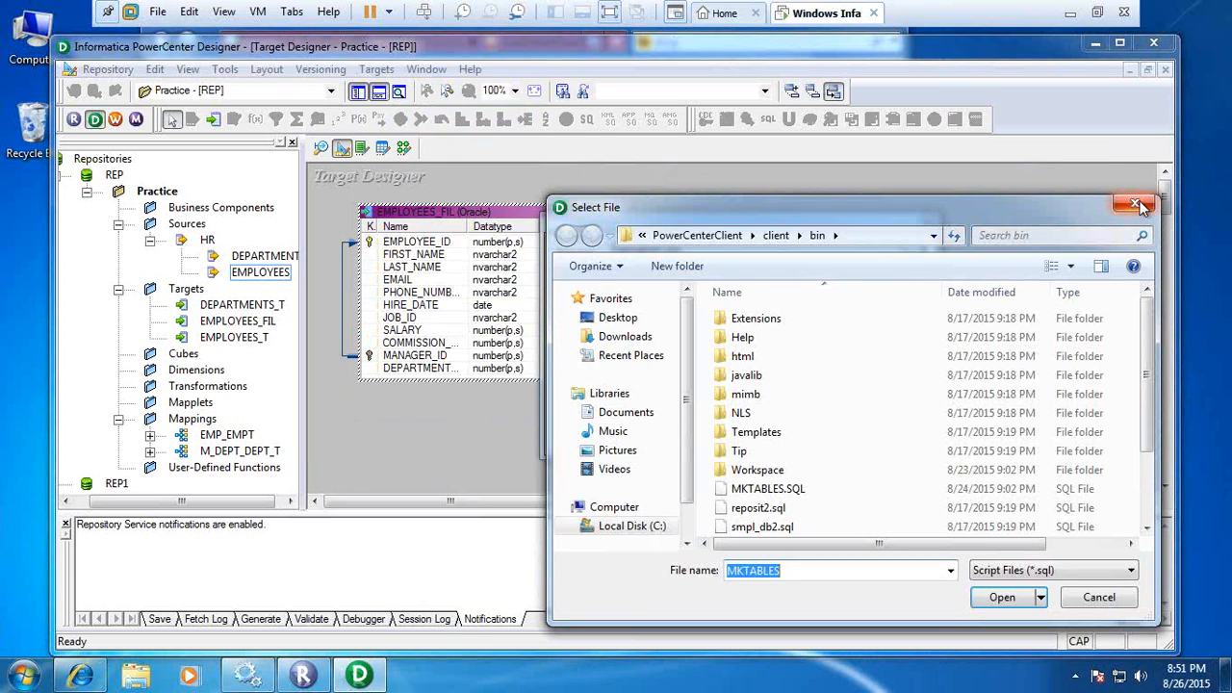
left_click(1134, 204)
Start an ODBC connection for the SQL generation and fill in the database username.
left_click(871, 281)
left_click(849, 307)
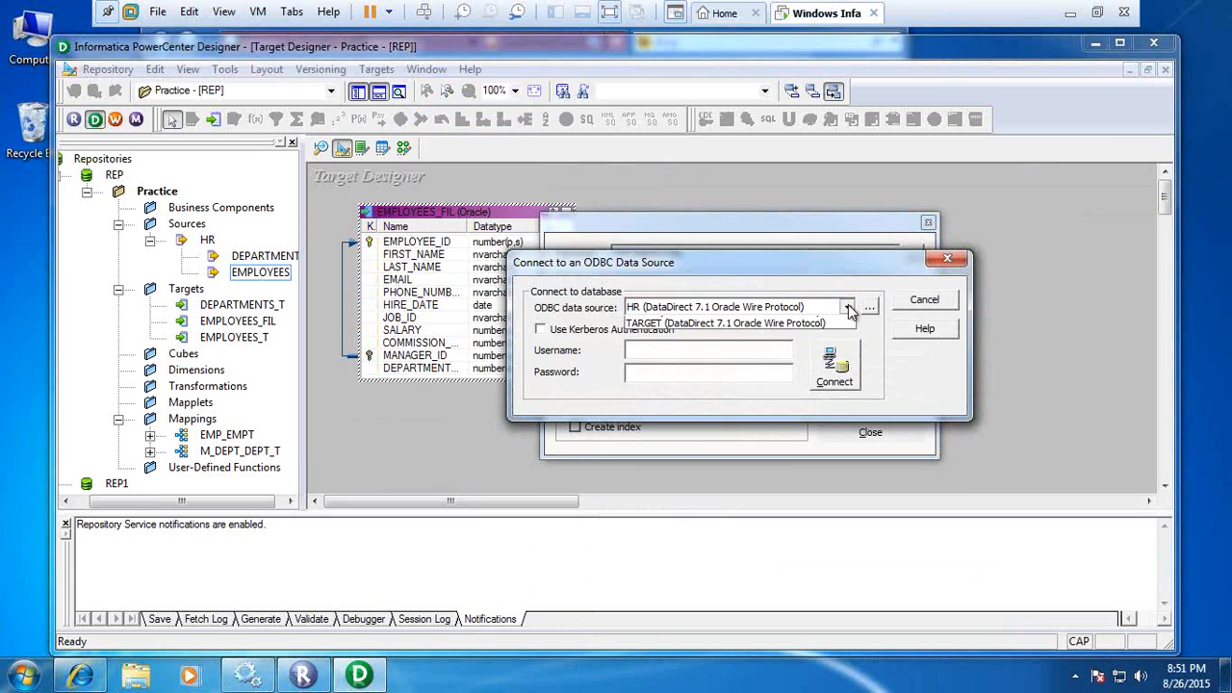
left_click(811, 326)
left_click(703, 351)
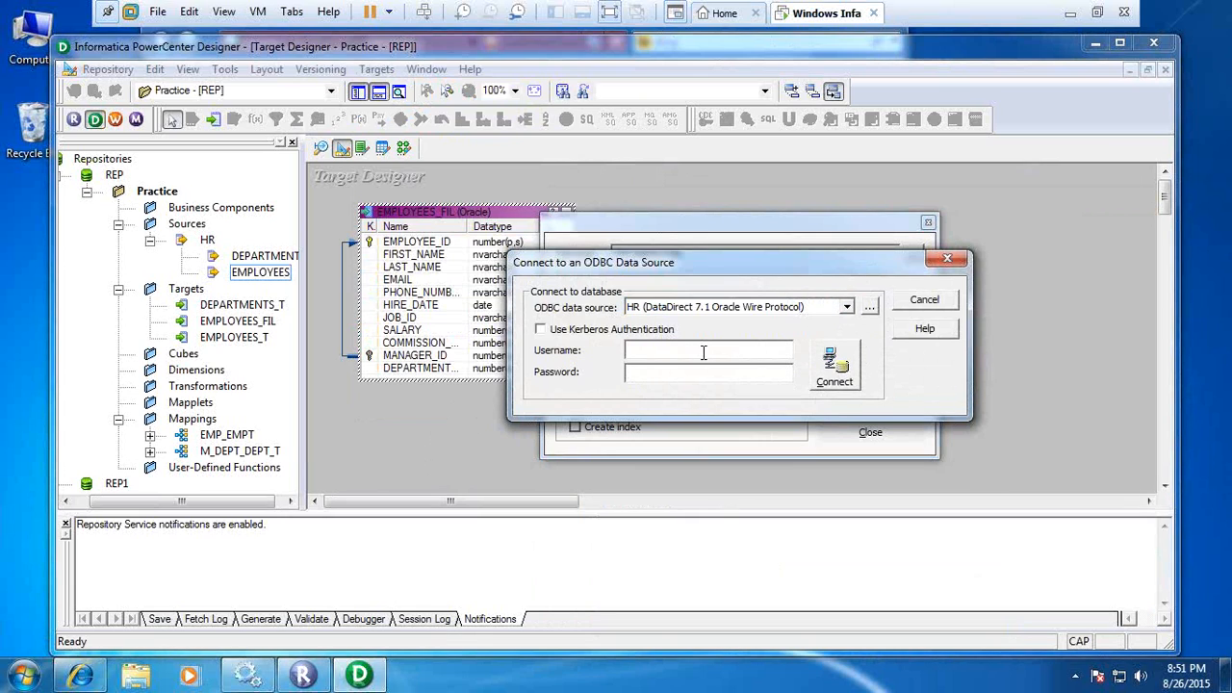
type("TARGRT")
Select the TARGET ODBC data source, correct the username to TARGET, enter the database password and try to connect.
left_click(847, 307)
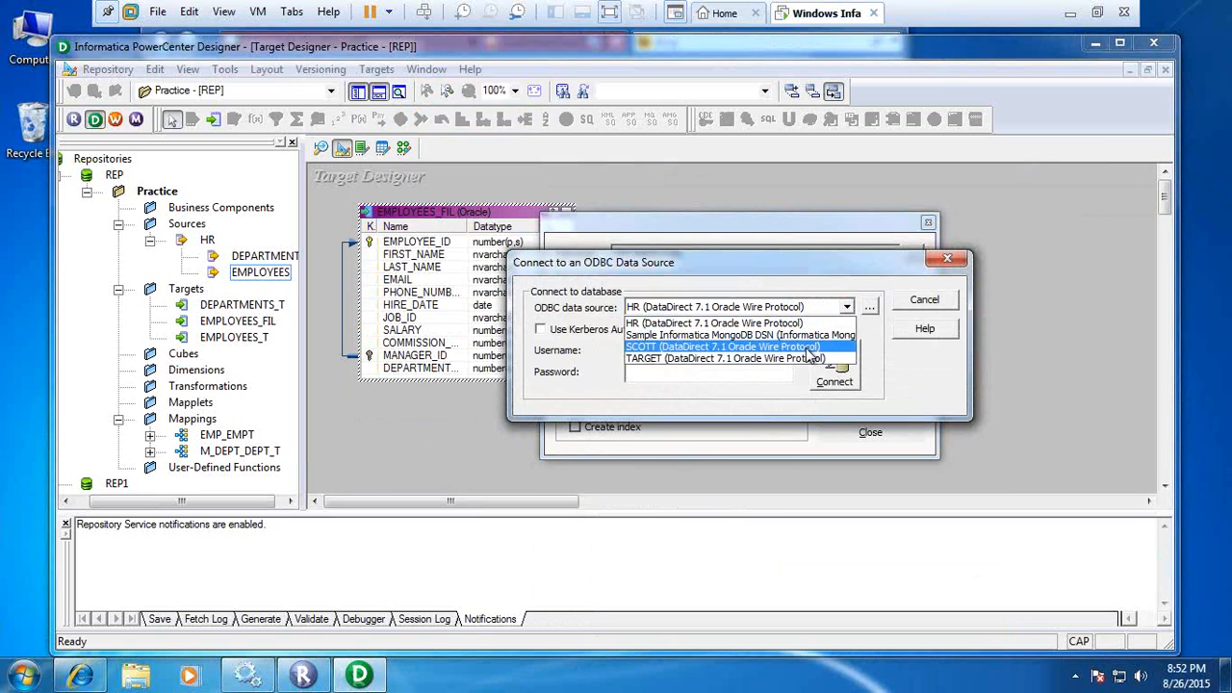
left_click(806, 358)
left_click(660, 351)
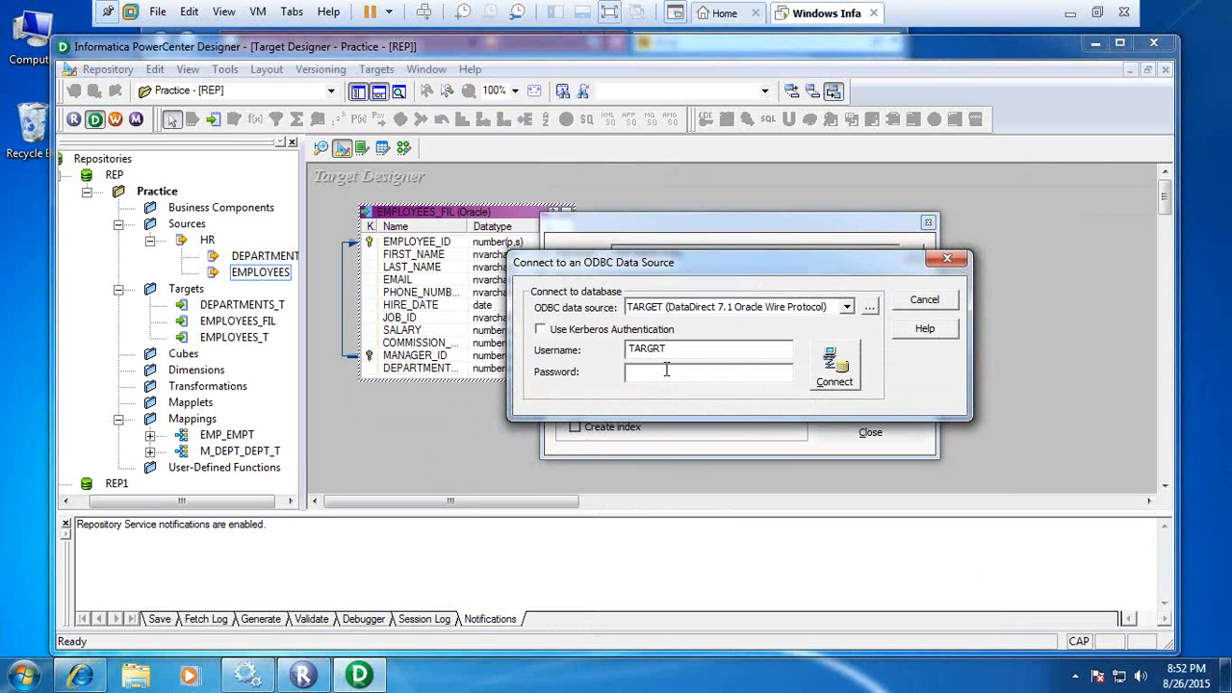
key("BackSpace")
type("E")
left_click(678, 374)
type("******")
left_click(839, 373)
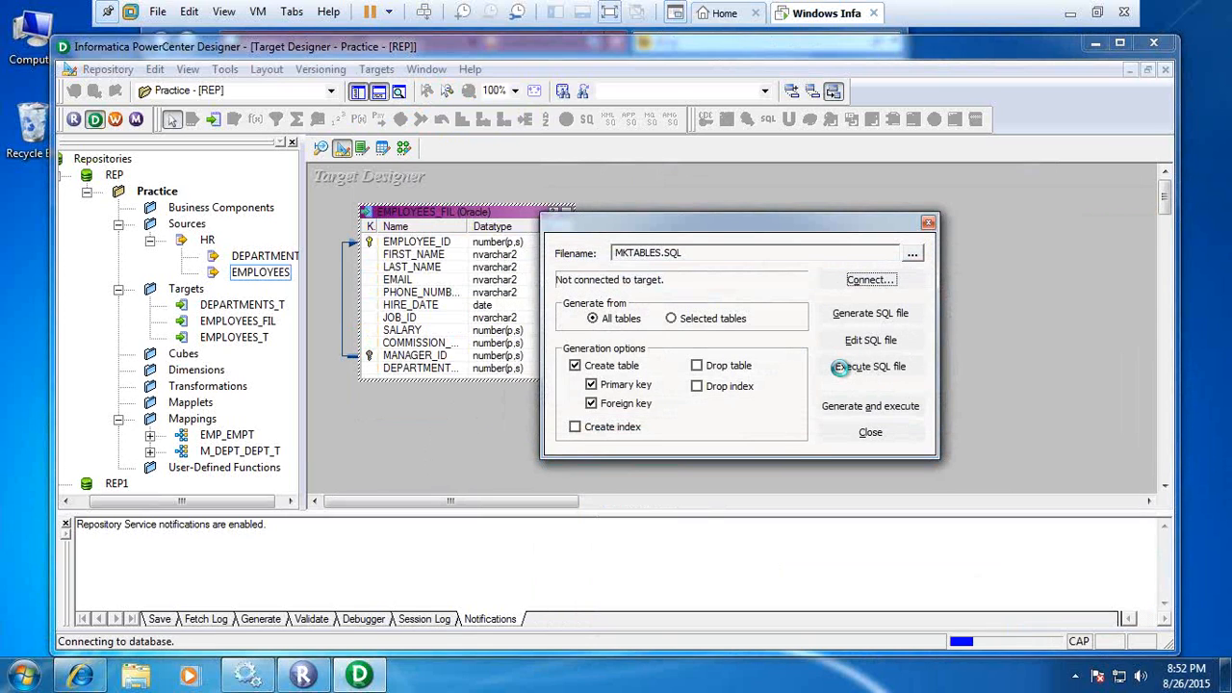
left_click(869, 432)
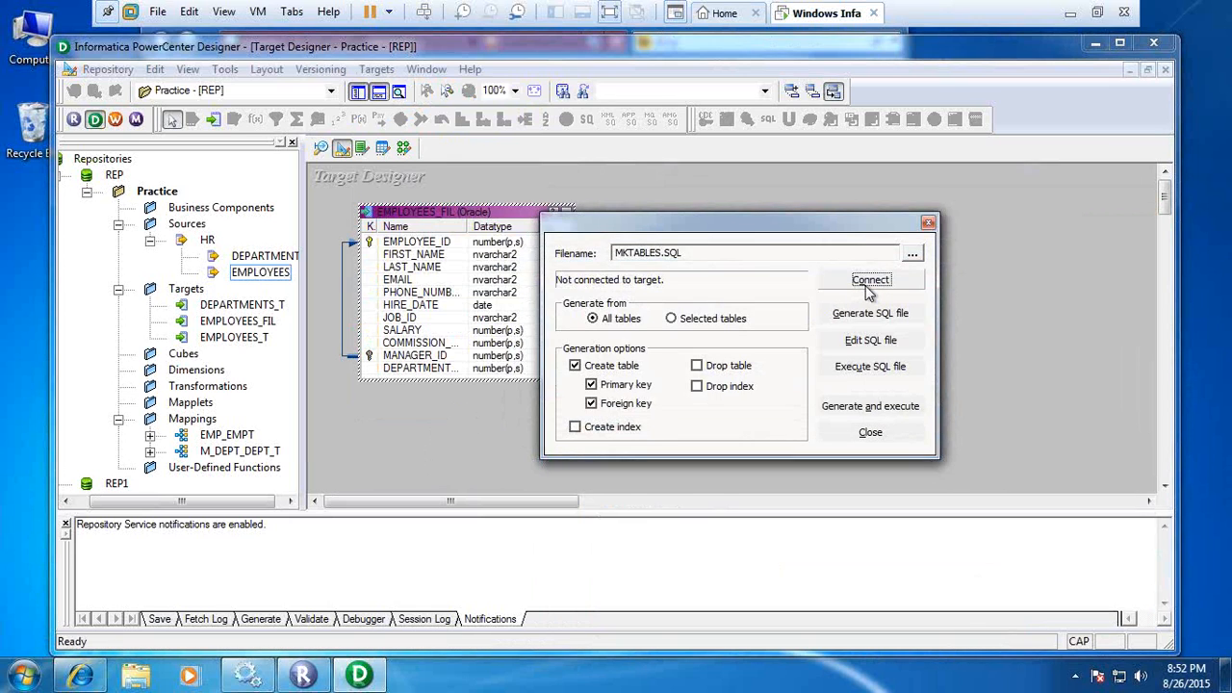
Connect to the TARGET (DataDirect 7.1 Oracle Wire Protocol) data source with username TARGET and the database password.
left_click(866, 286)
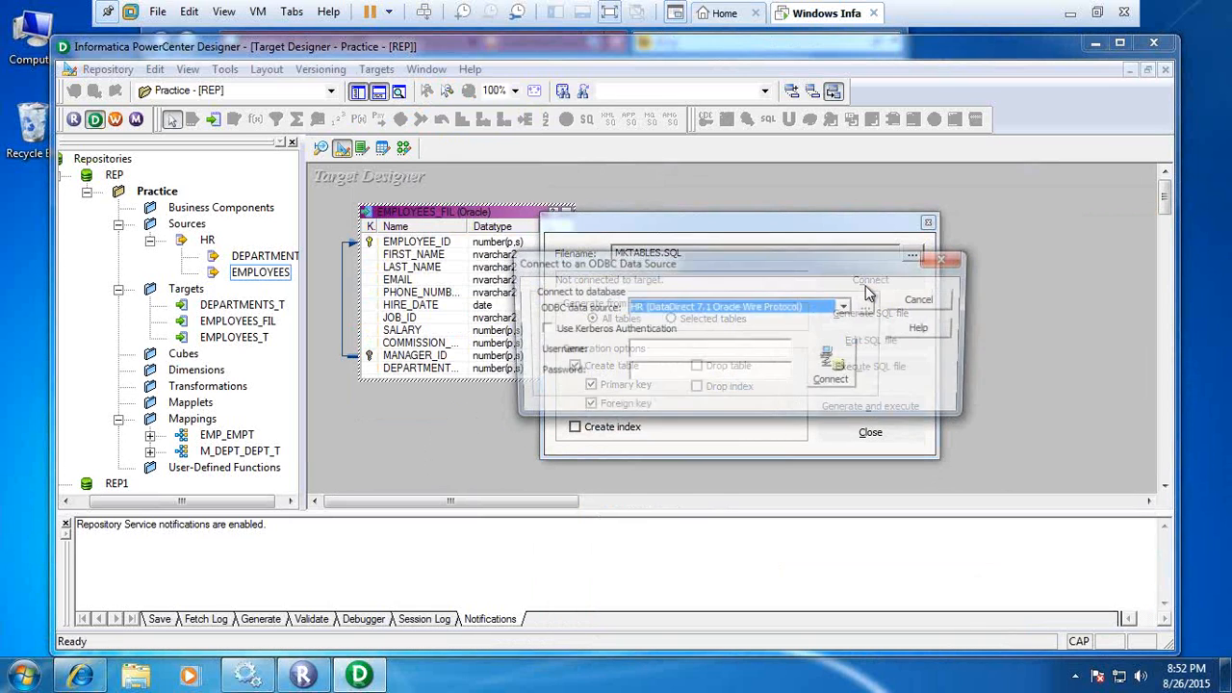
left_click(847, 307)
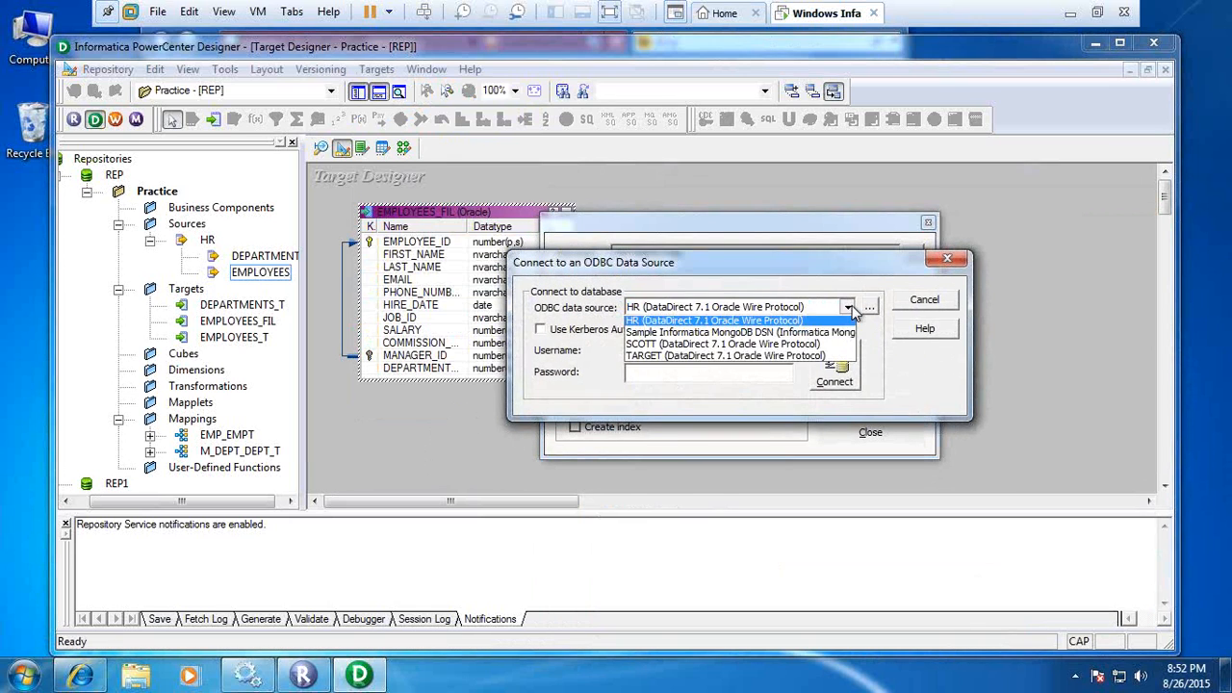
left_click(760, 358)
left_click(685, 350)
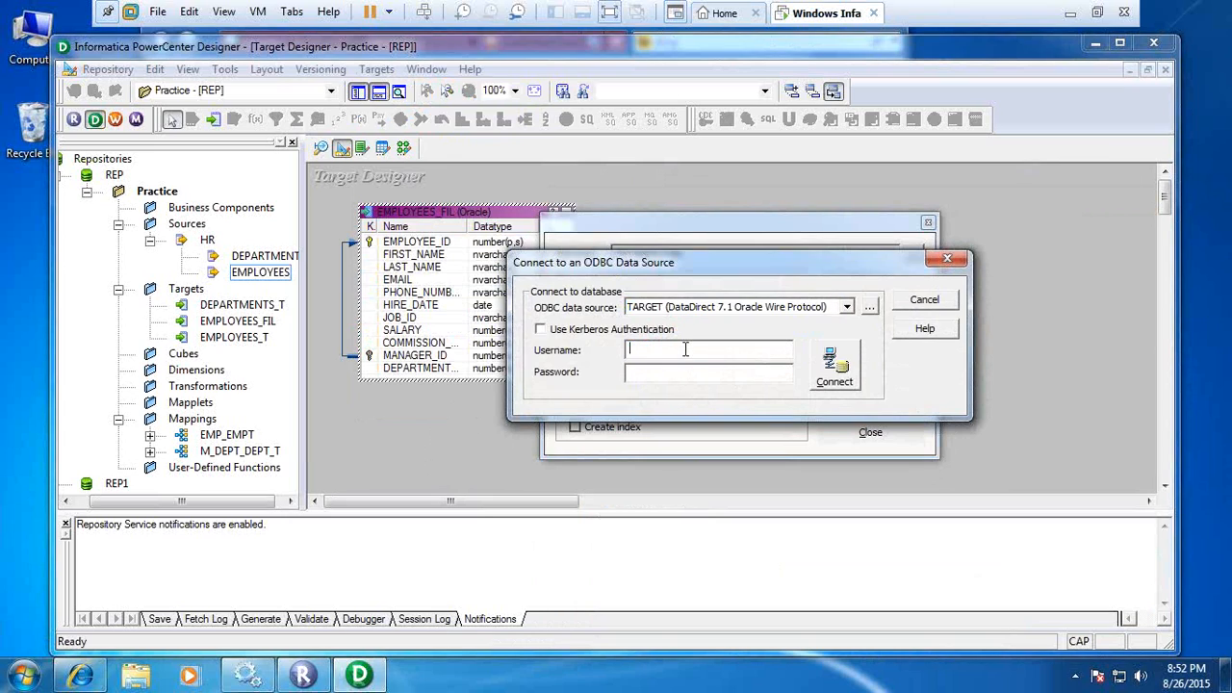
type("TARGET")
left_click(714, 379)
type("target")
left_click(833, 371)
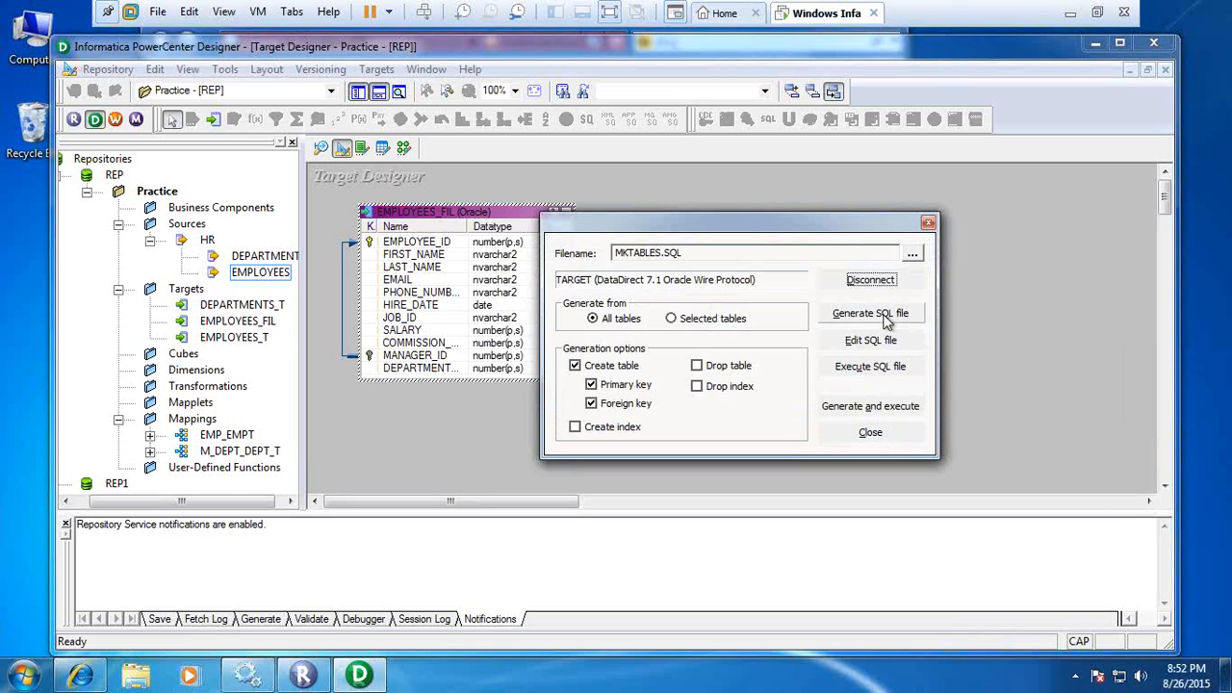
Generate and execute the table creation SQL for all tables, overwriting MKTABLES.SQL, and close the dialog.
left_click(885, 410)
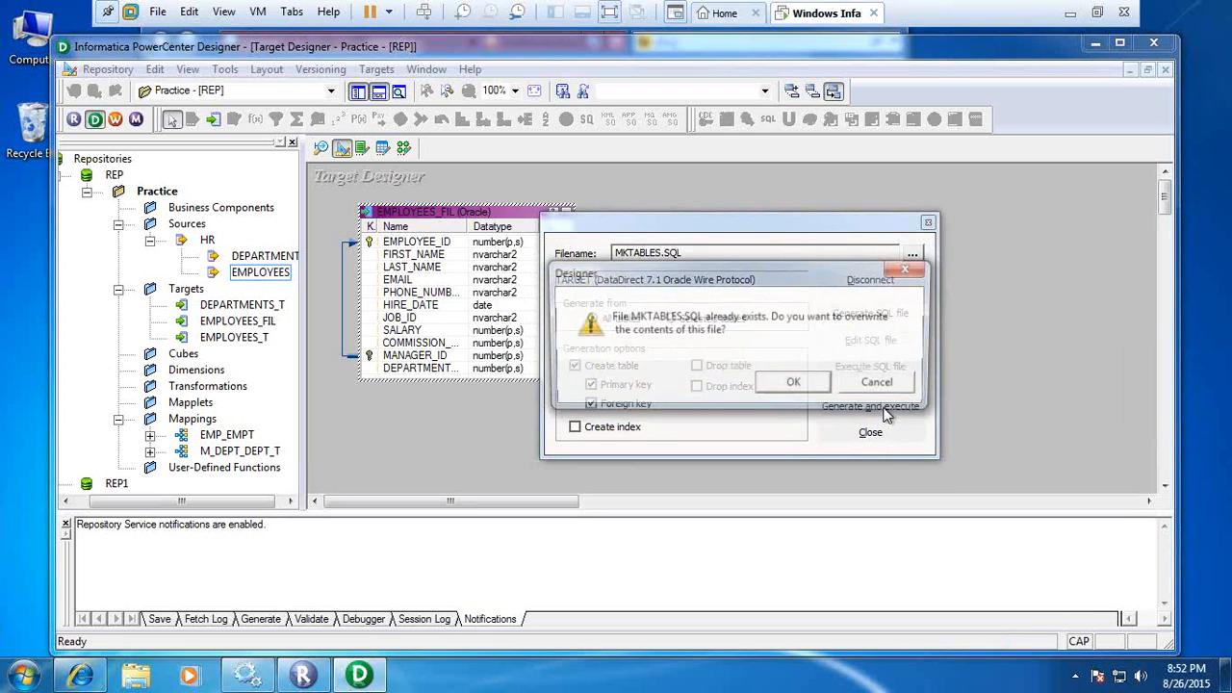
left_click(817, 387)
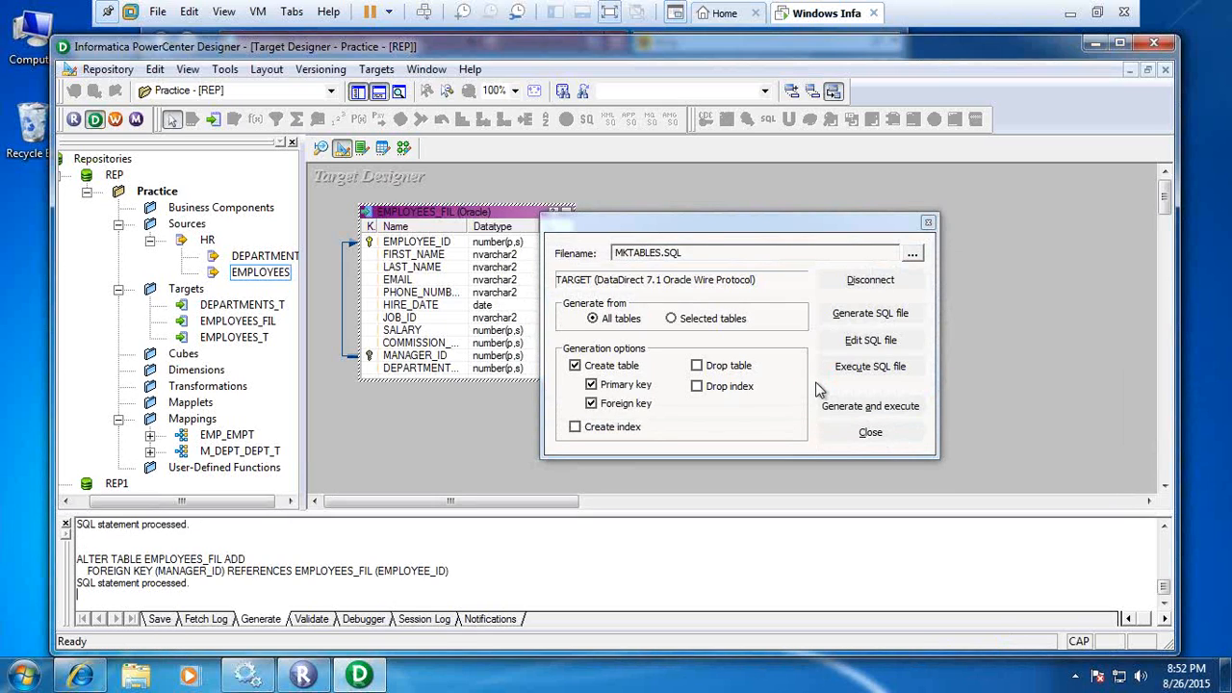
left_click(871, 433)
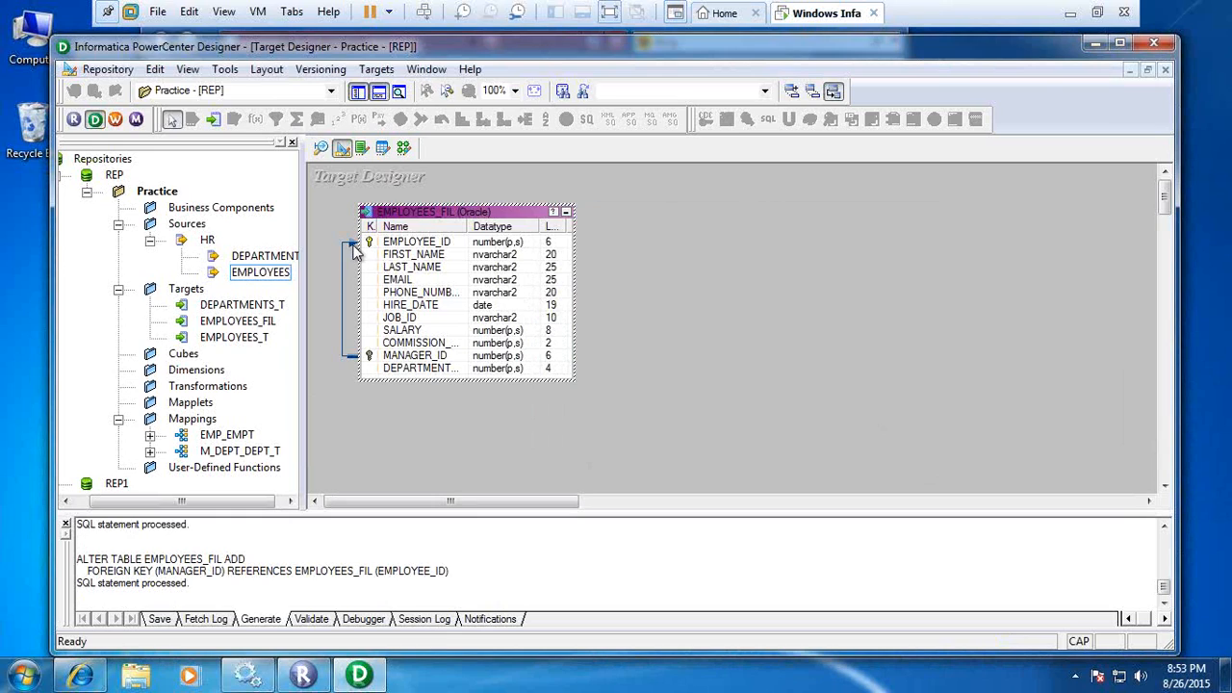
Create a mapping named M_EMP_FIL in the Mapping Designer by adding the EMPLOYEES source.
left_click(407, 150)
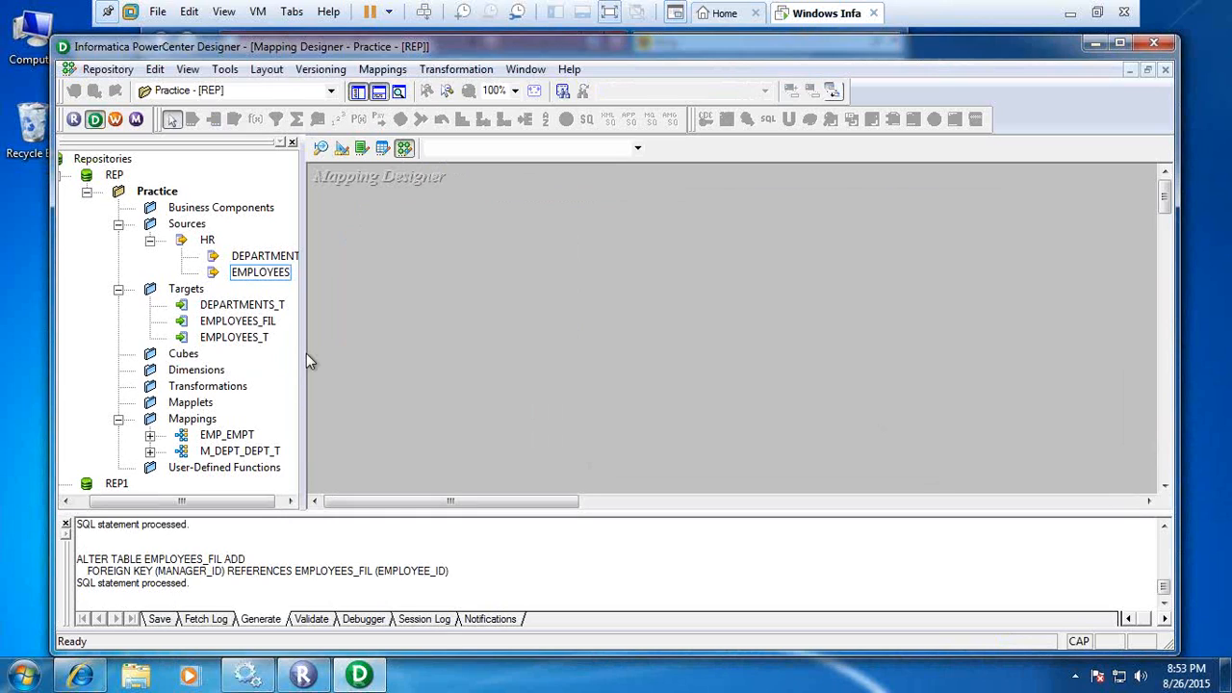
left_click_drag(269, 276, 420, 274)
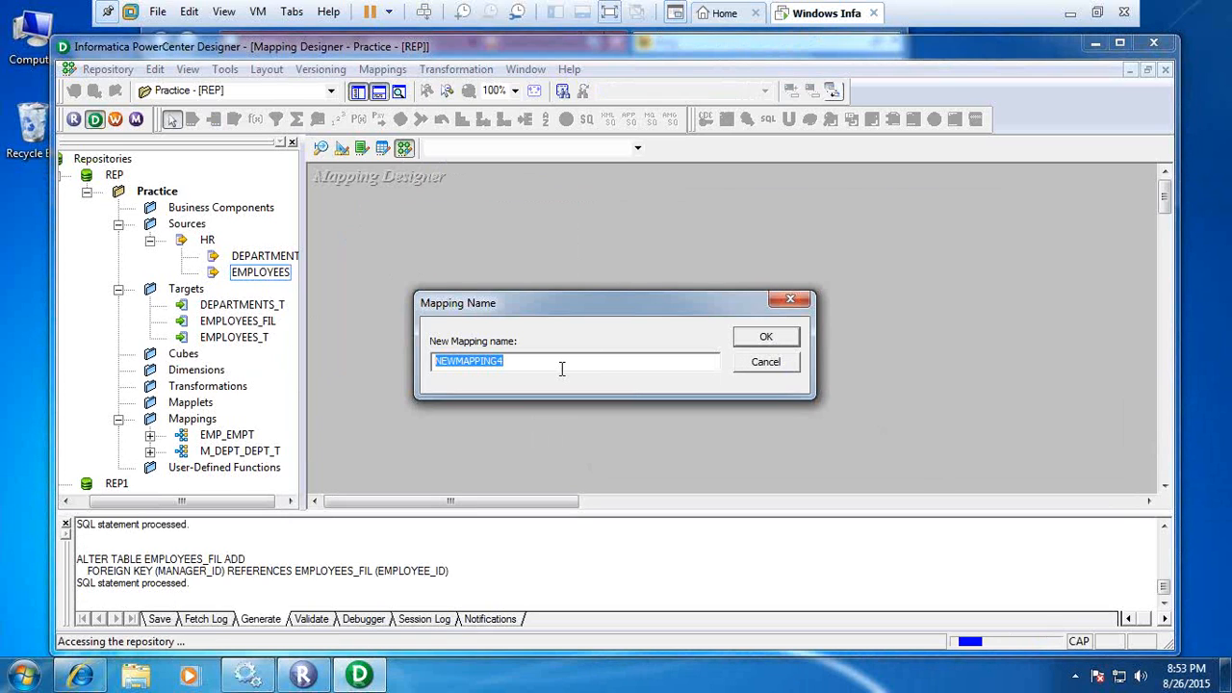
type("M_")
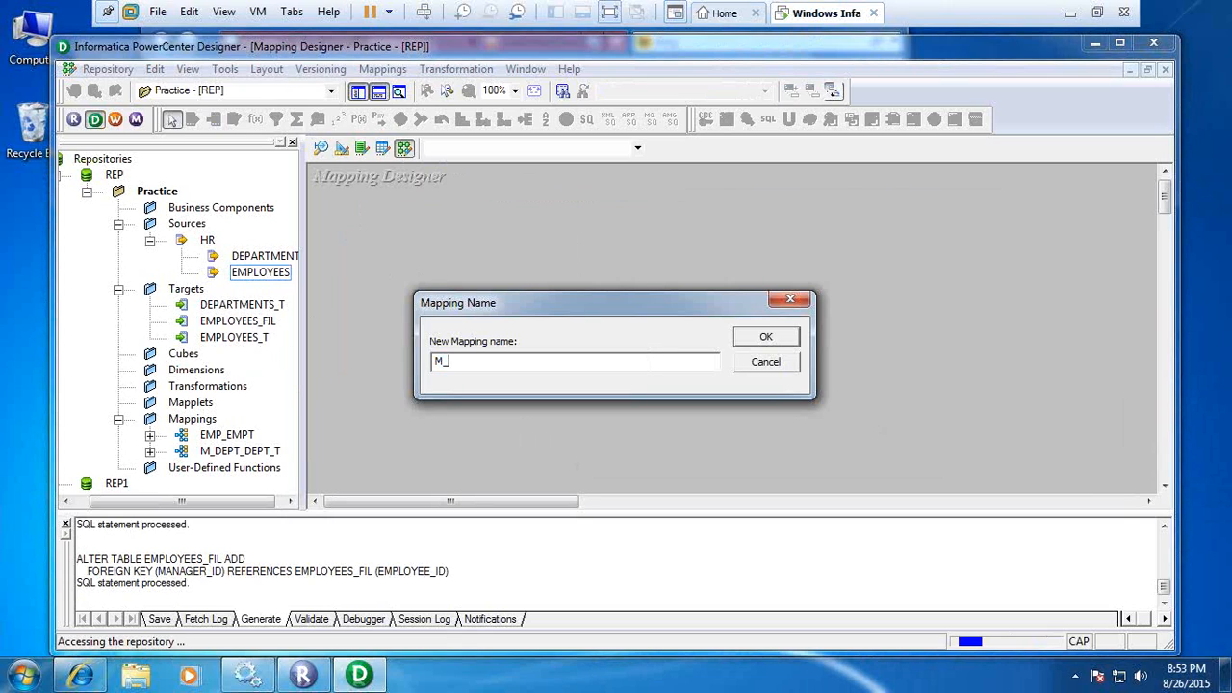
type("EMP_EM")
key("BackSpace")
key("BackSpace")
type("FIL")
left_click(783, 340)
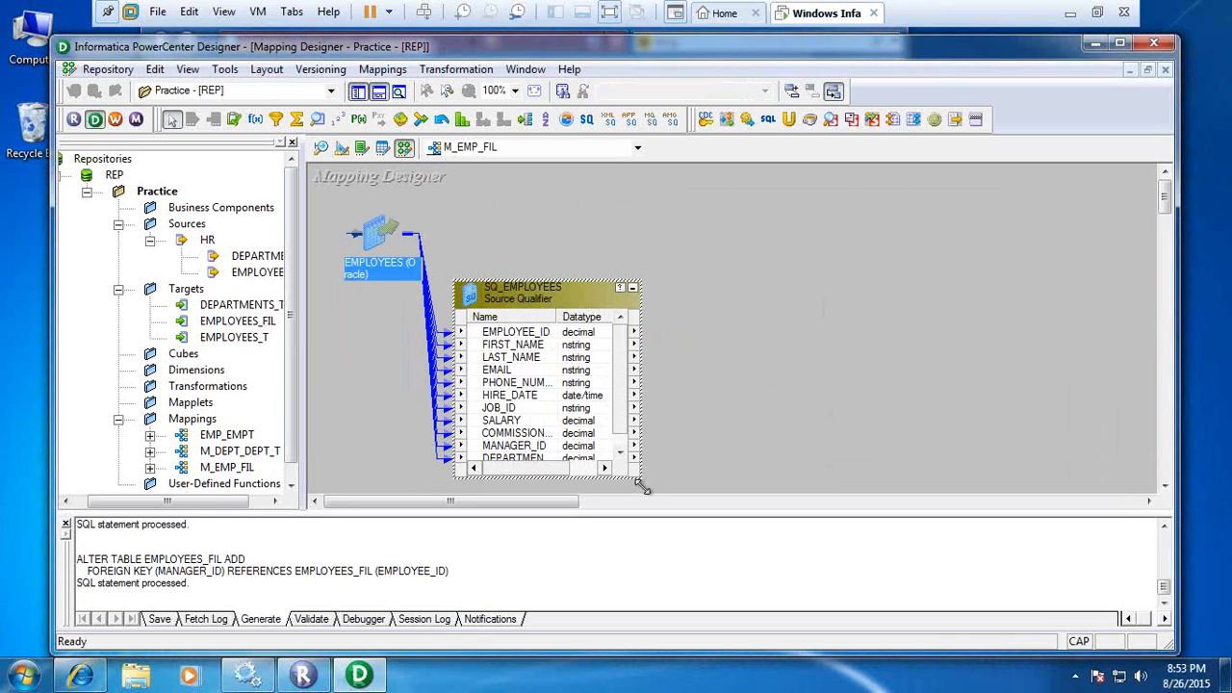
Add the EMPLOYEES_FIL target to the mapping, maximize the window and enlarge the source qualifier and target to show all ports.
left_click_drag(642, 486, 680, 485)
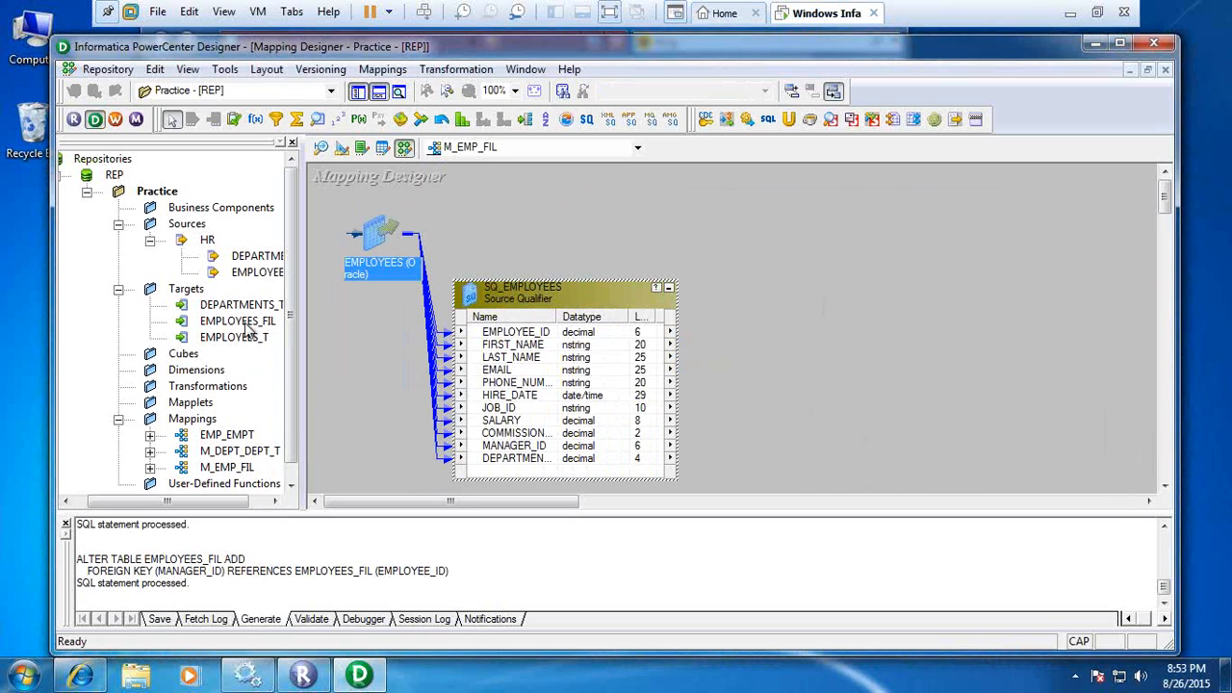
left_click_drag(248, 329, 846, 366)
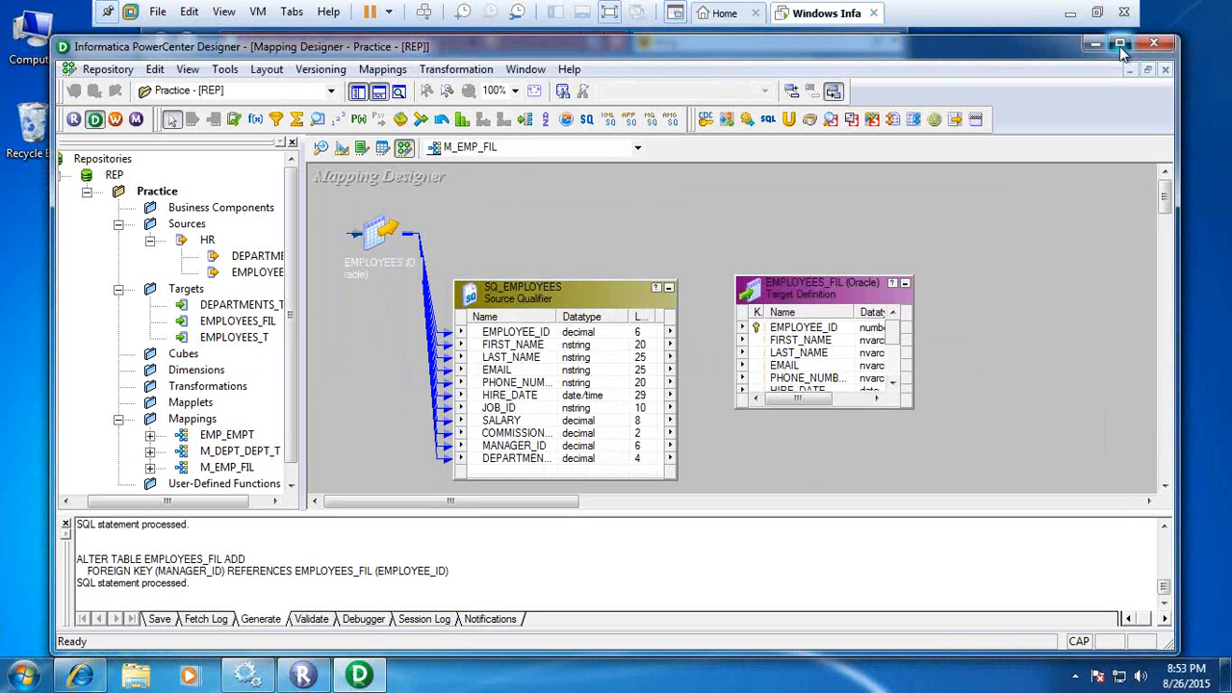
left_click(1119, 44)
left_click_drag(1045, 379, 1094, 439)
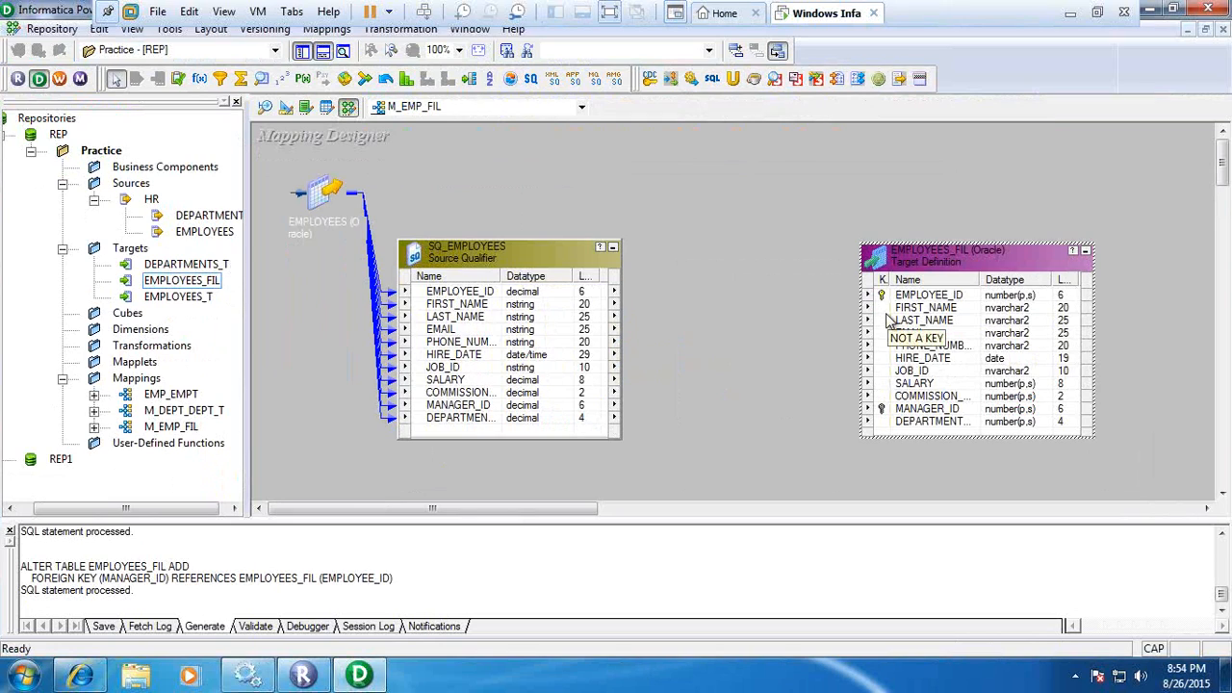
Add a Filter transformation and place it between the SQ_EMPLOYEES source qualifier and the EMPLOYEES_FIL target.
left_click(222, 81)
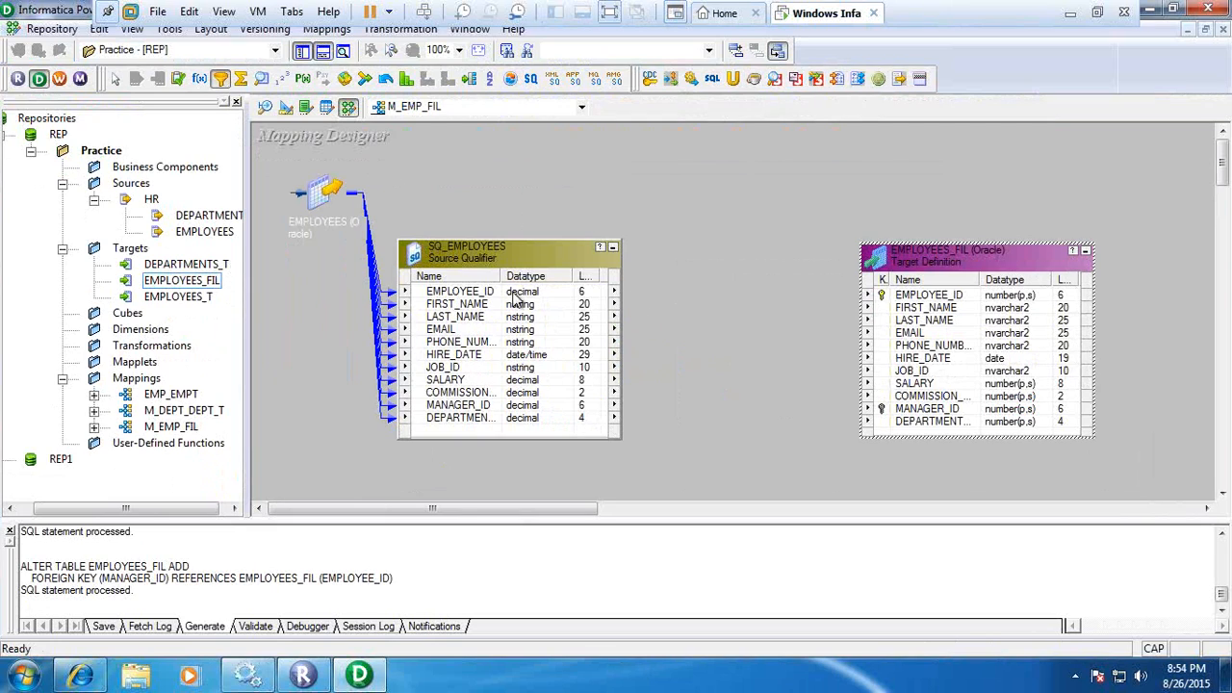
left_click(717, 307)
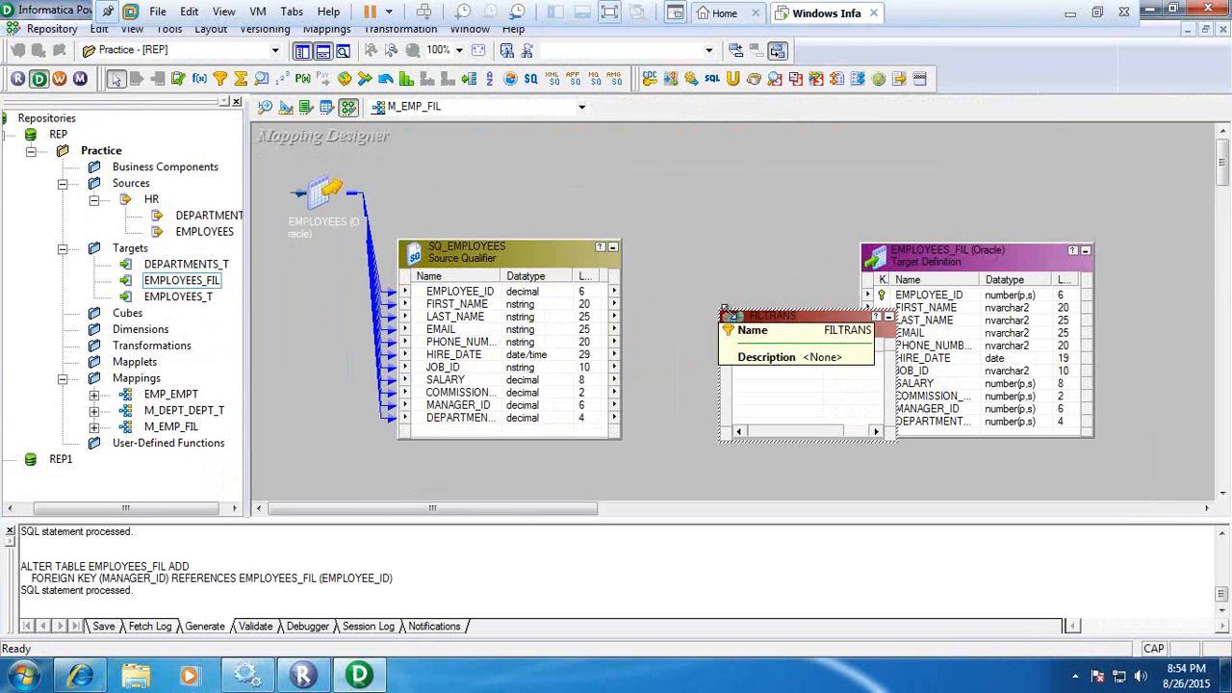
left_click_drag(763, 325, 730, 314)
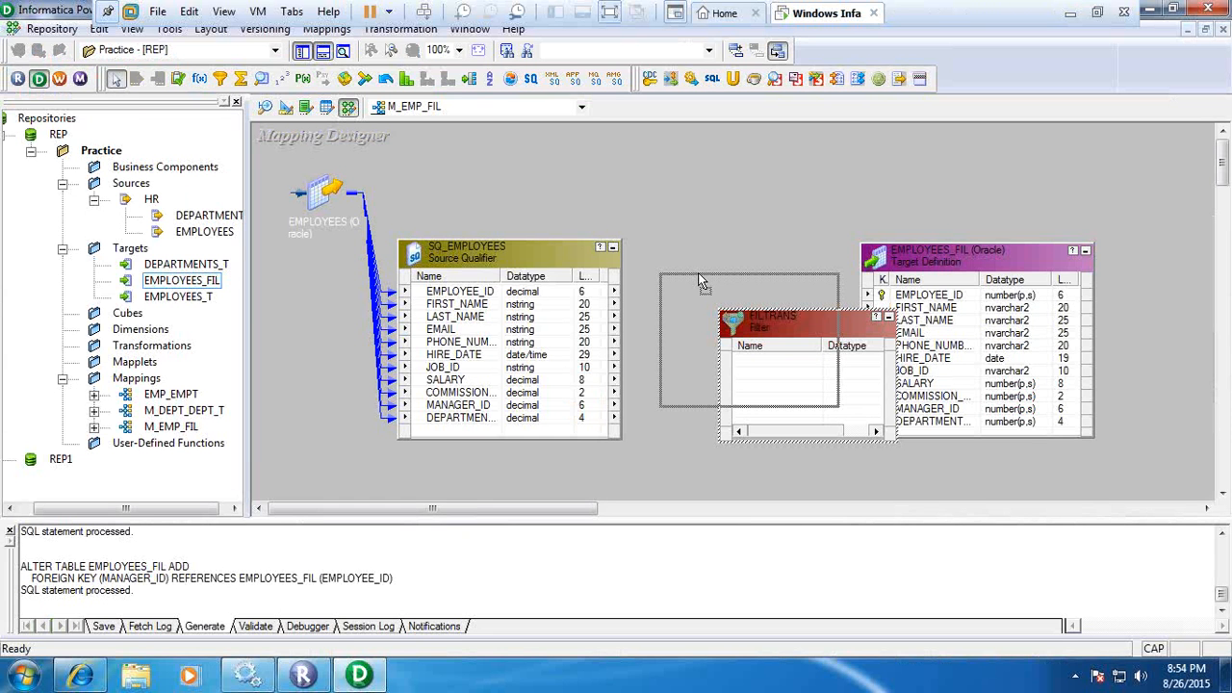
left_click_drag(700, 278, 699, 279)
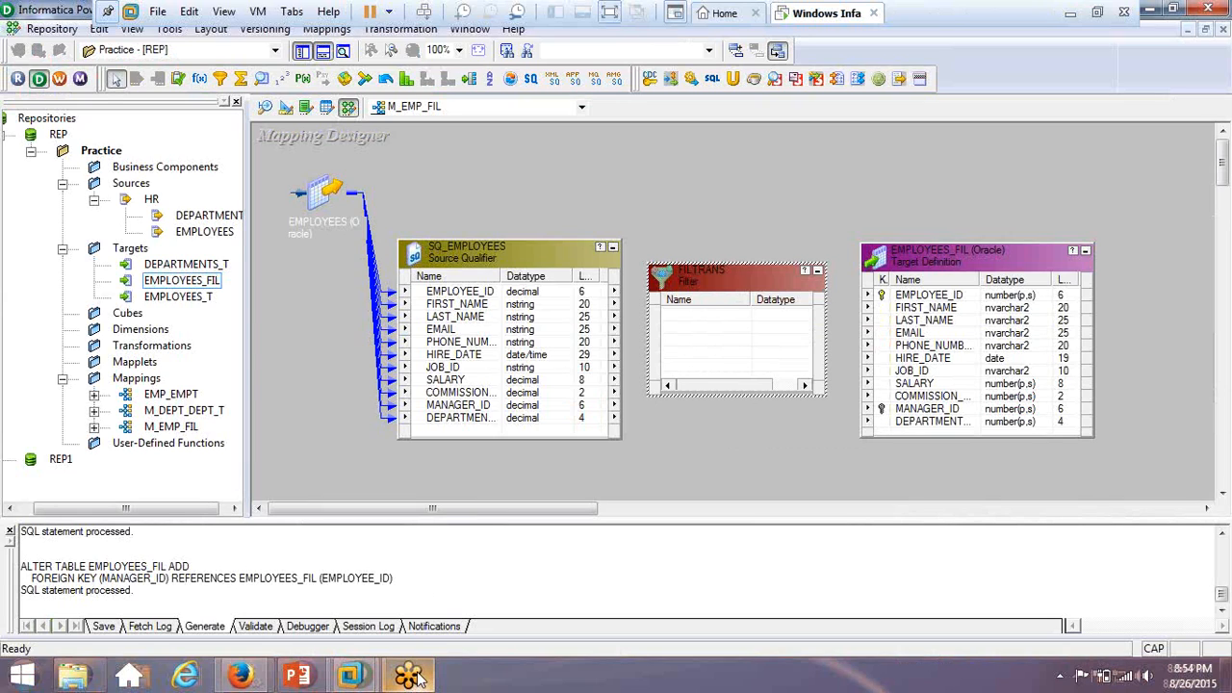
Link all ports of the SQ_EMPLOYEES source qualifier into the Filter transformation.
mouse_move(418, 675)
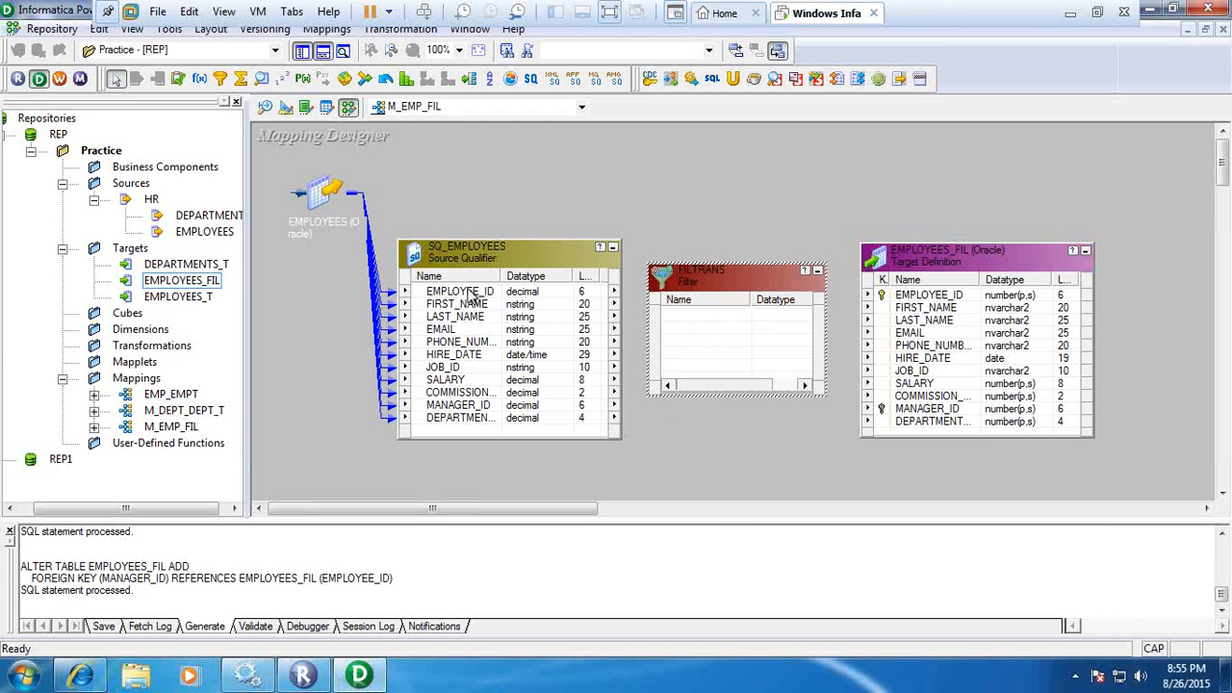
right_click(470, 292)
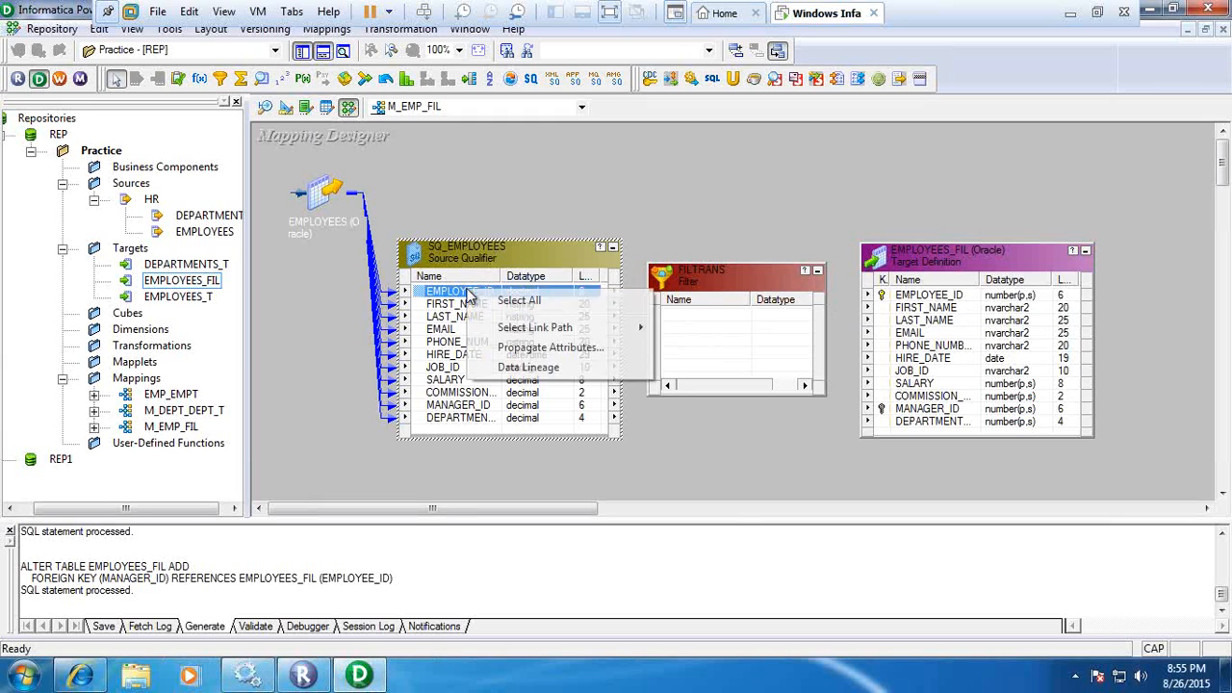
left_click(520, 301)
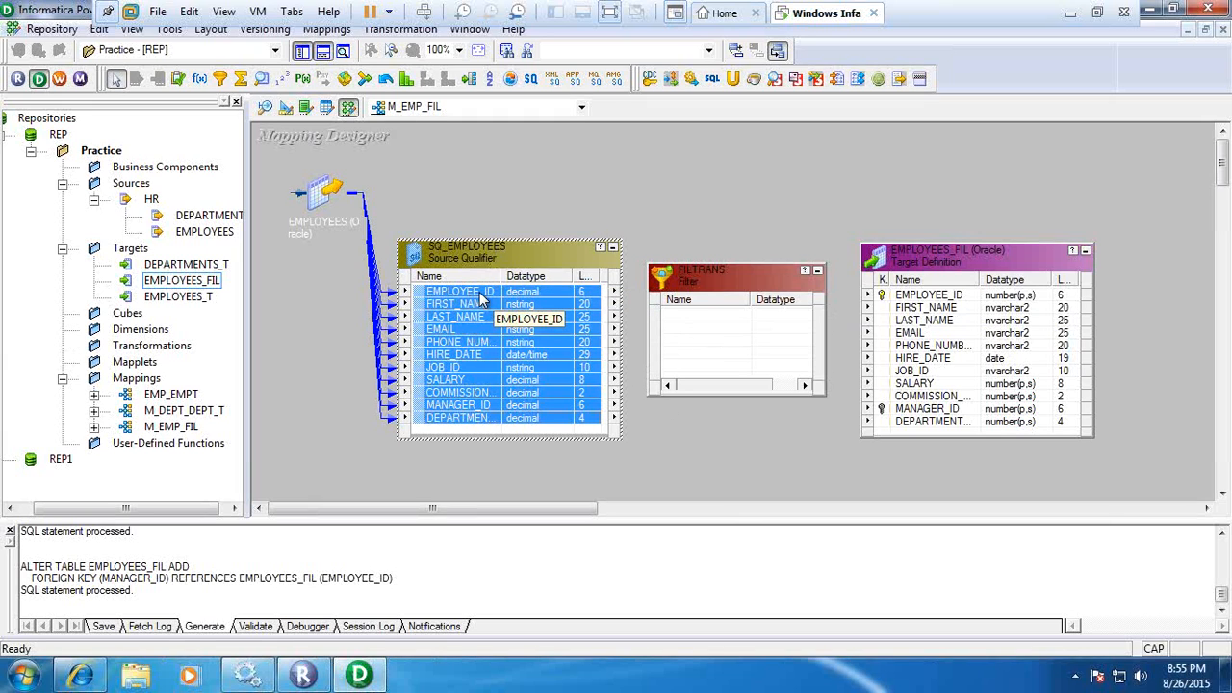
left_click_drag(482, 301, 671, 315)
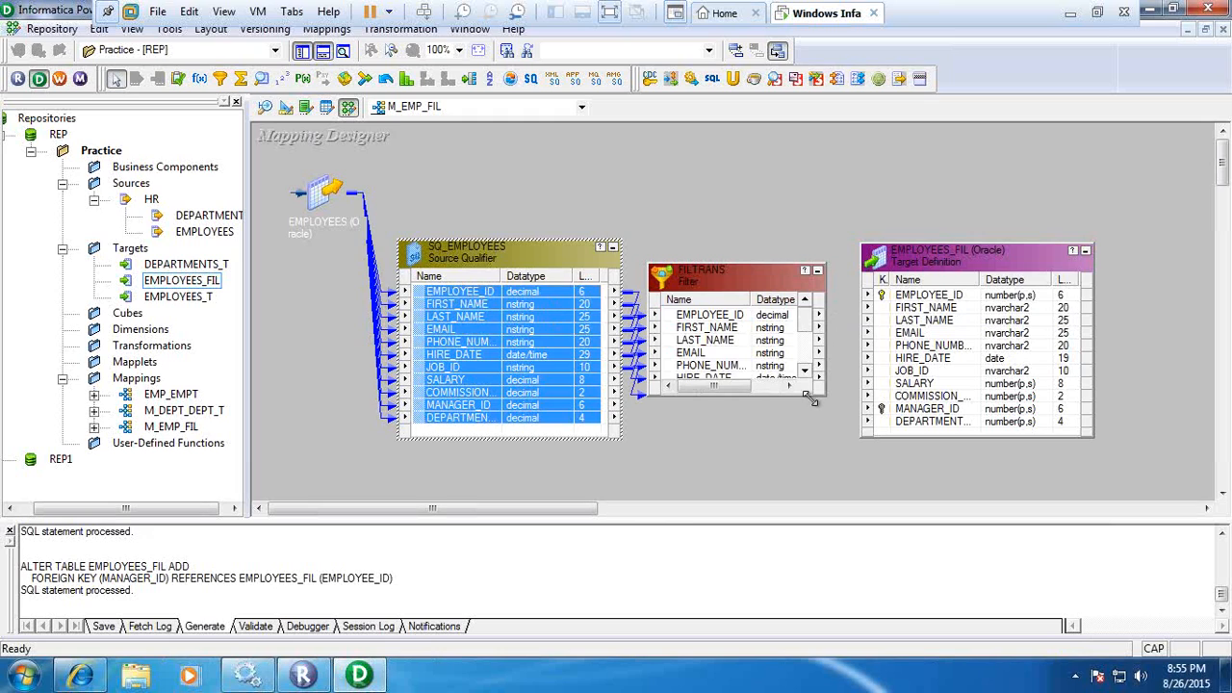
Enlarge the Filter transformation to show all its ports and clear its default filter condition in the expression editor.
left_click_drag(811, 399, 853, 468)
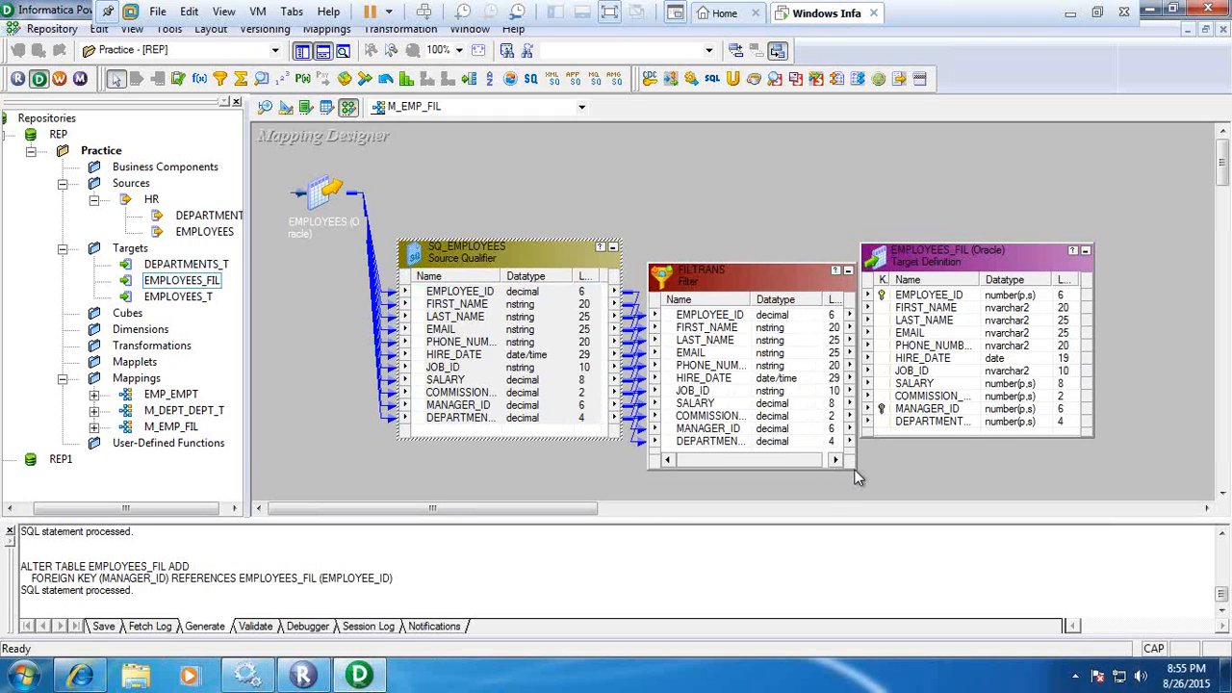
left_click(731, 285)
double_click(731, 284)
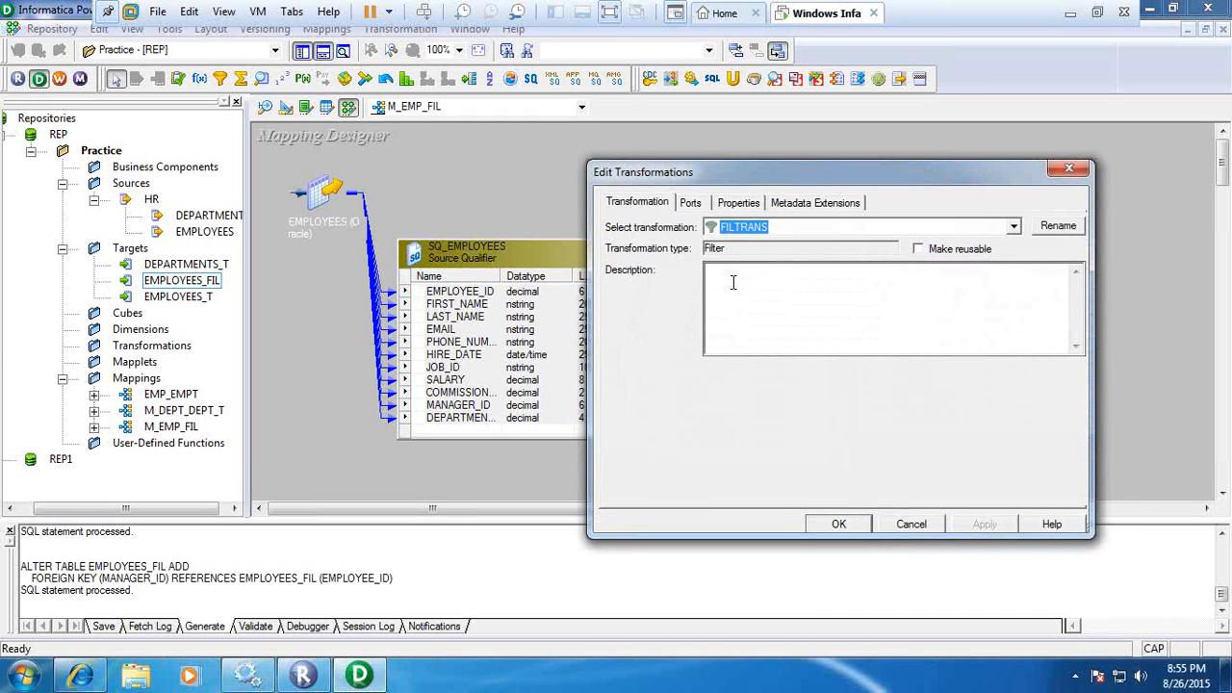
left_click(731, 205)
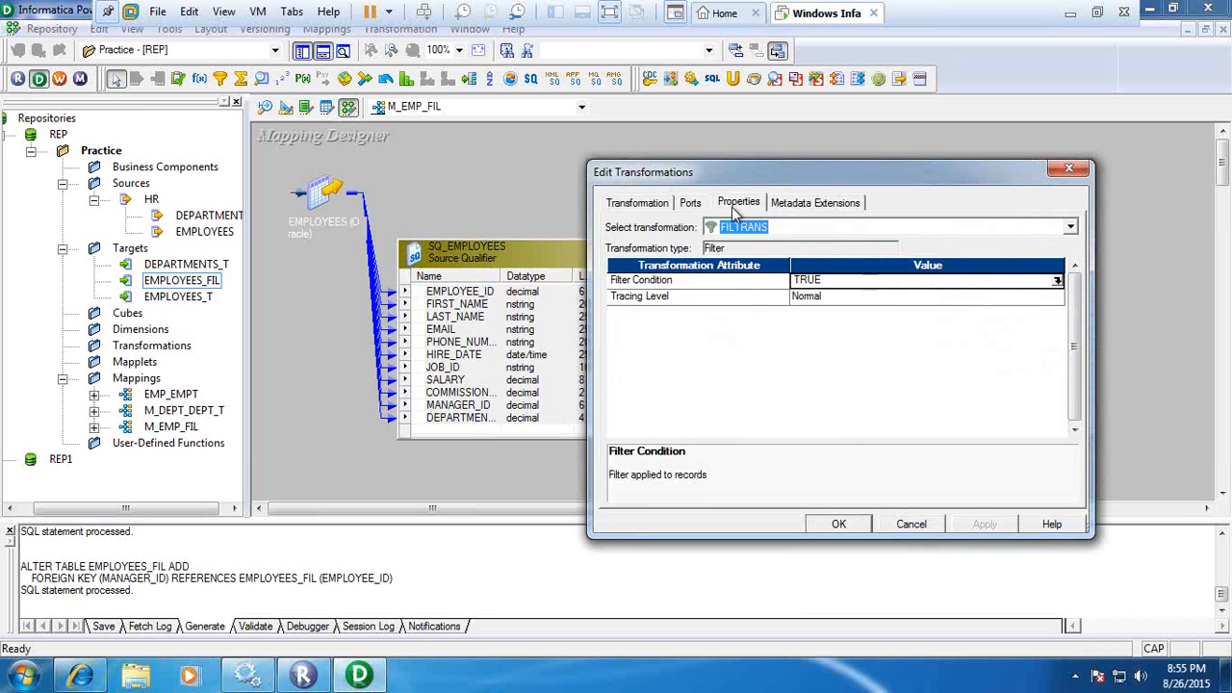
left_click(1057, 282)
left_click(1057, 281)
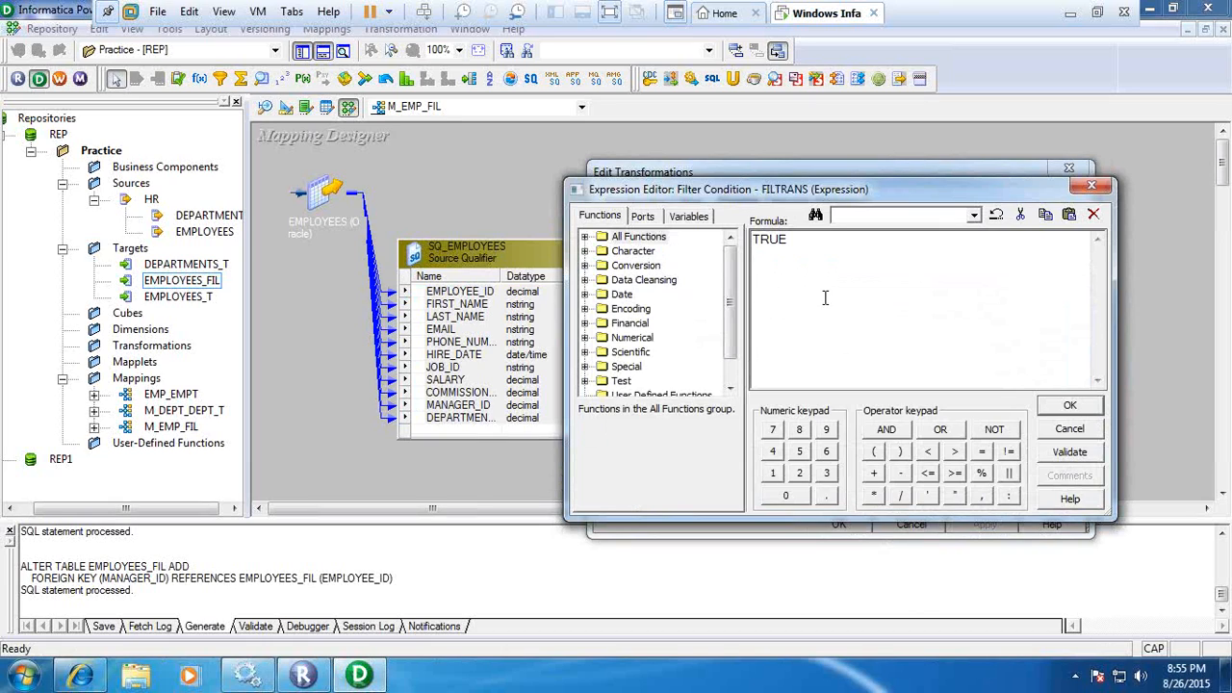
left_click_drag(797, 241, 752, 242)
key("Delete")
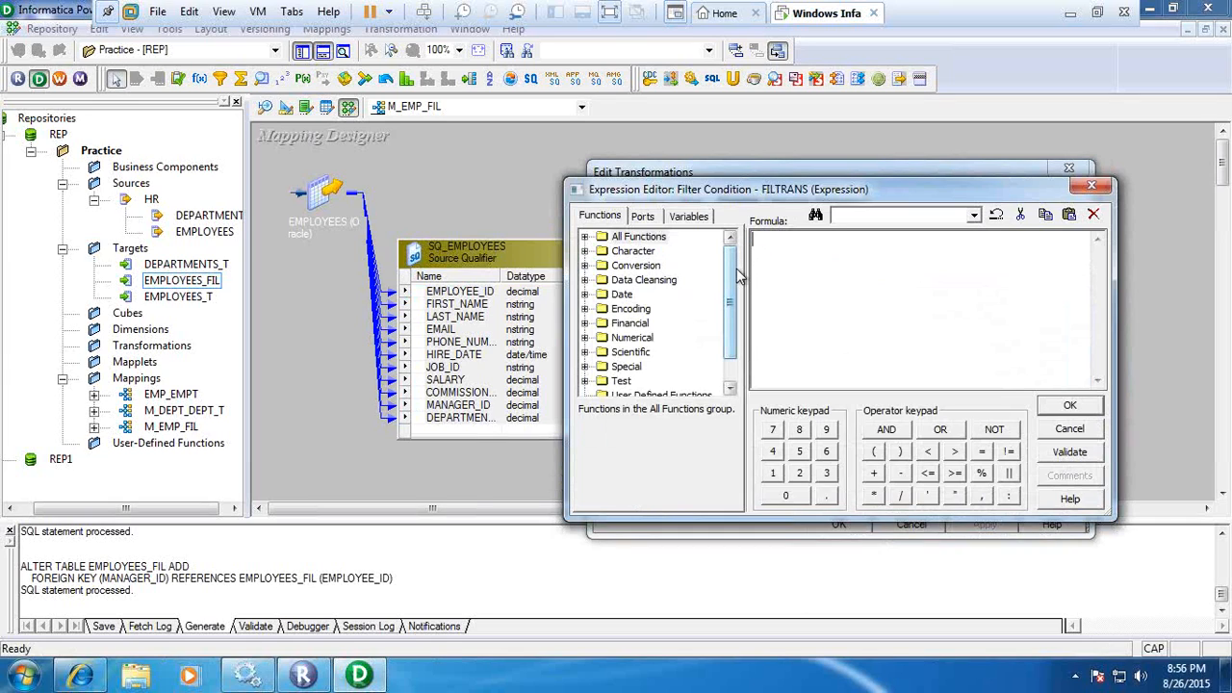
Enter the filter condition SALARY > = 1000 using the SALARY port of the Filter transformation.
left_click(644, 218)
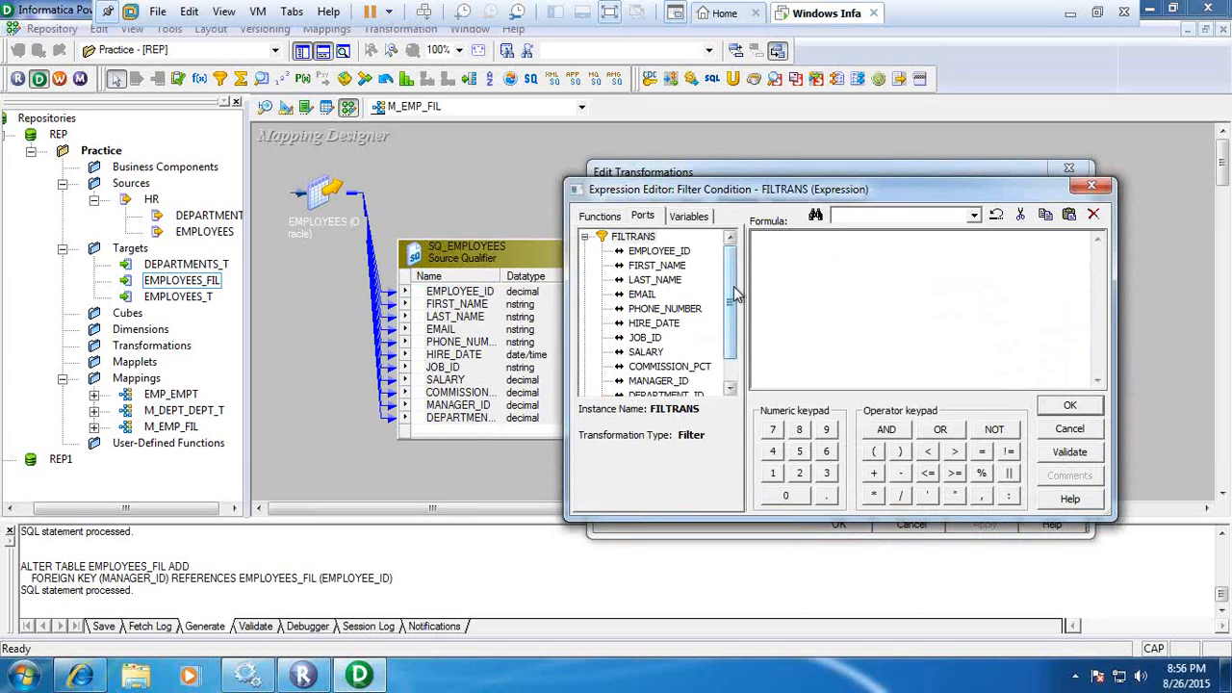
scroll(733, 272, "down", 1)
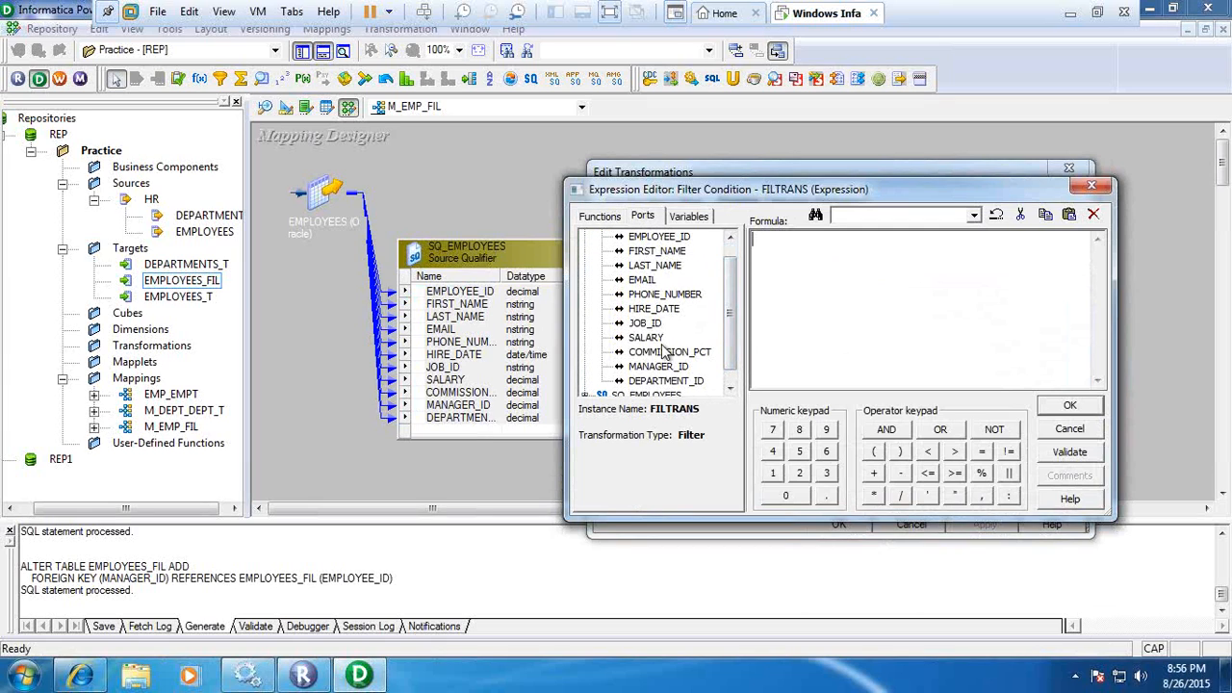
left_click(645, 337)
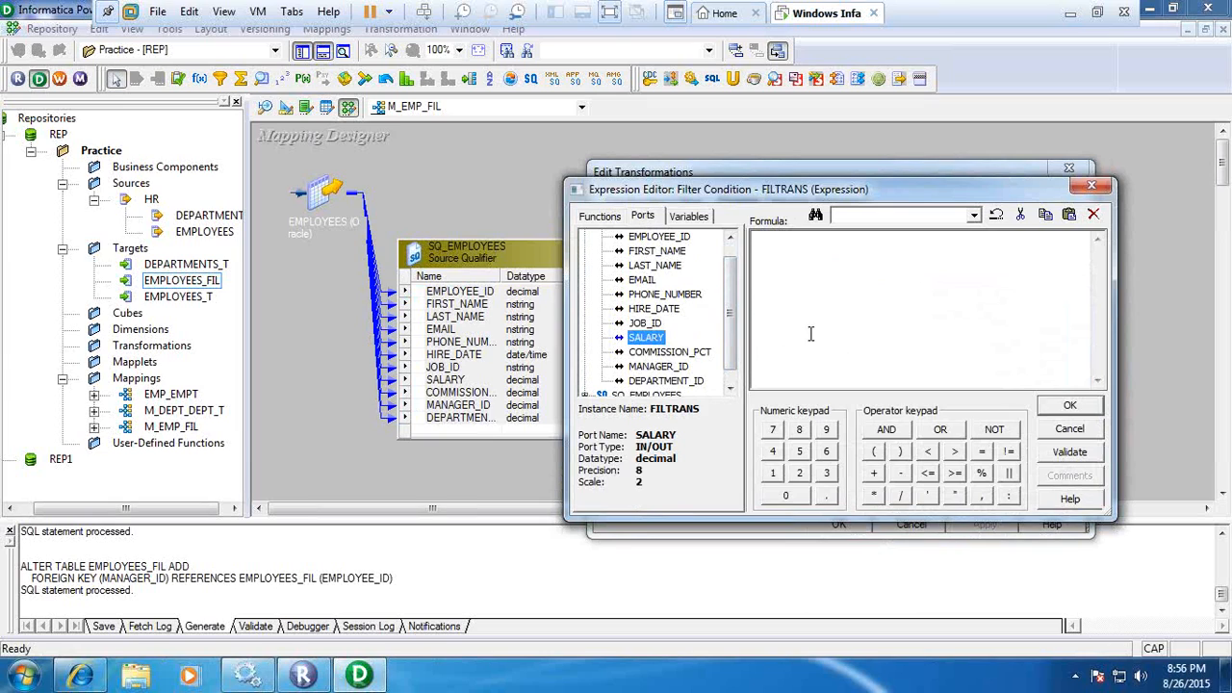
double_click(645, 337)
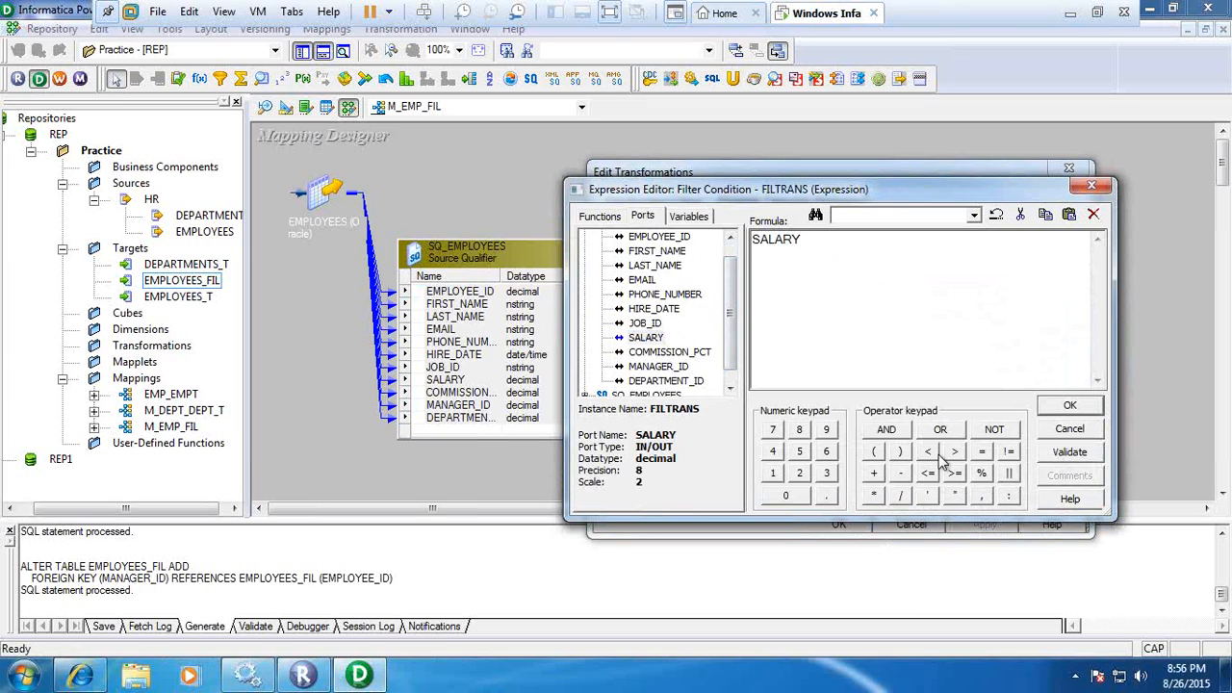
left_click(955, 452)
left_click(981, 452)
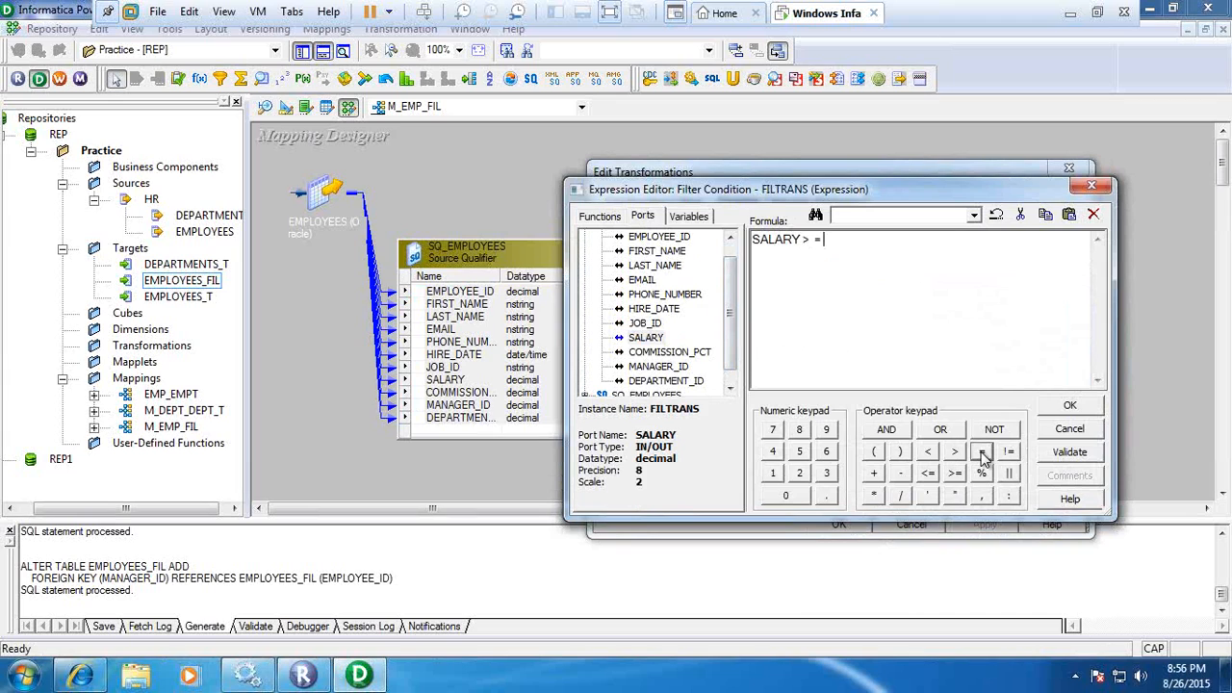
left_click(772, 472)
left_click(786, 494)
left_click(785, 495)
left_click(785, 495)
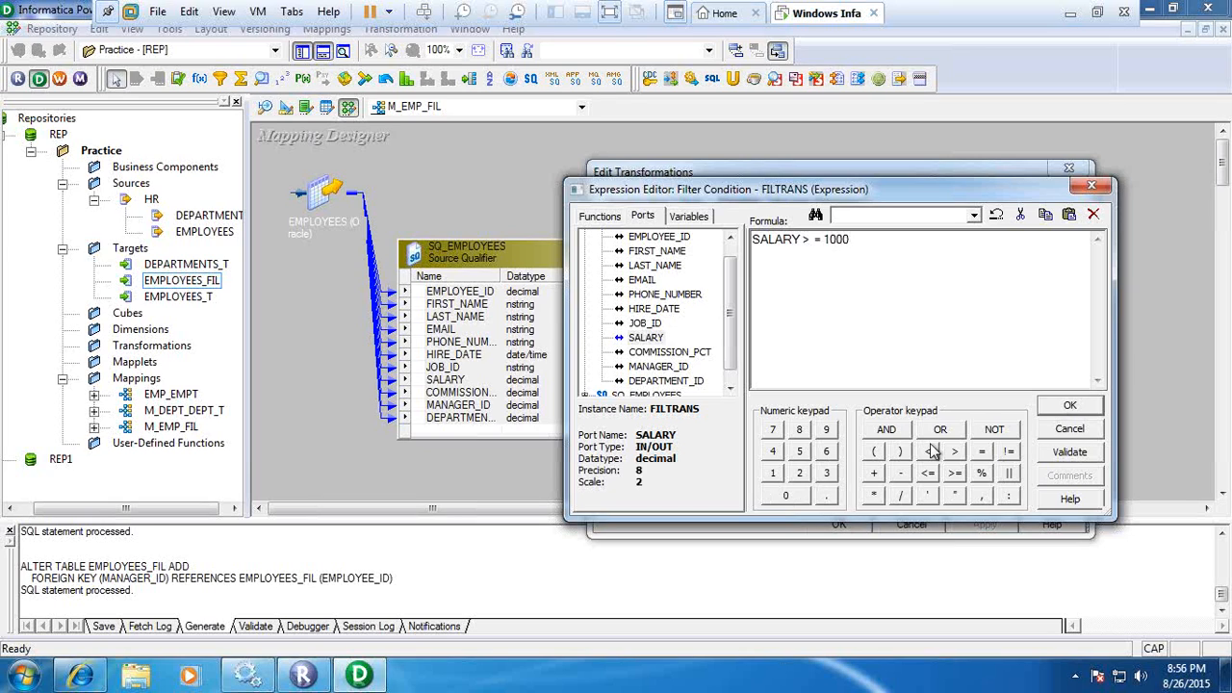
Change the filter condition to SALARY > 4800.
left_click(870, 255)
key("BackSpace")
key("BackSpace")
key("BackSpace")
key("BackSpace")
type("4800")
key("Left")
key("Left")
key("Left")
key("BackSpace")
key("BackSpace")
Validate the SALARY > 4800 expression and dismiss the validation message.
left_click(1073, 455)
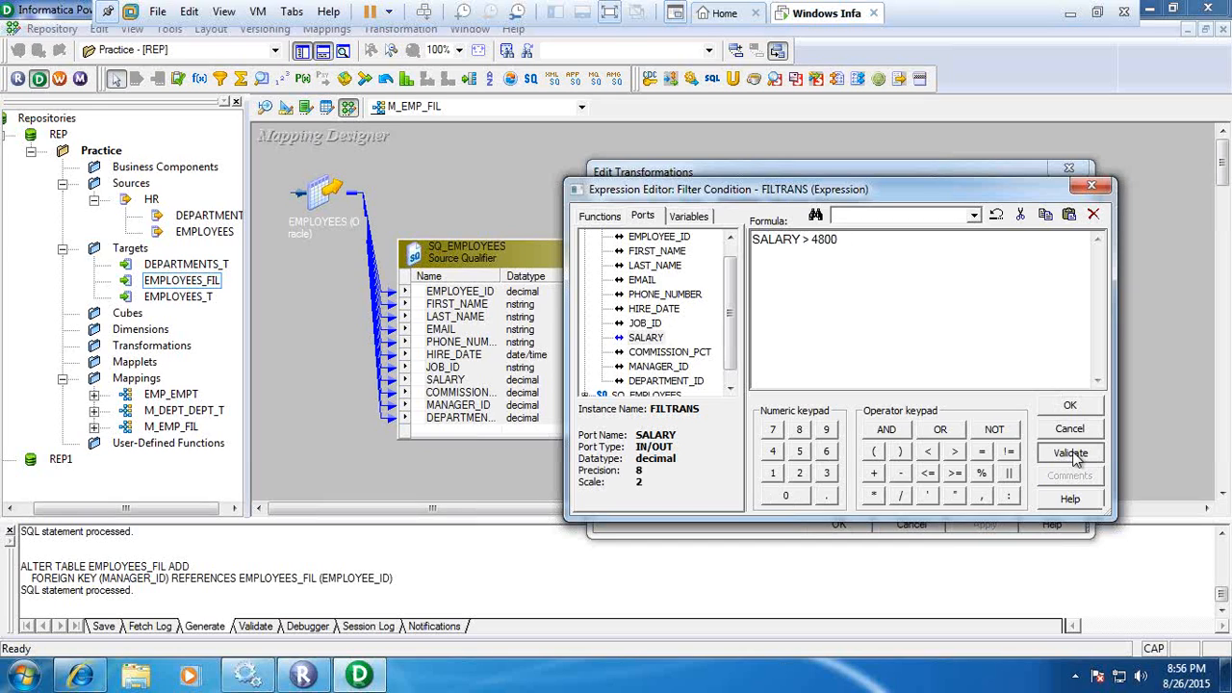
left_click(1071, 453)
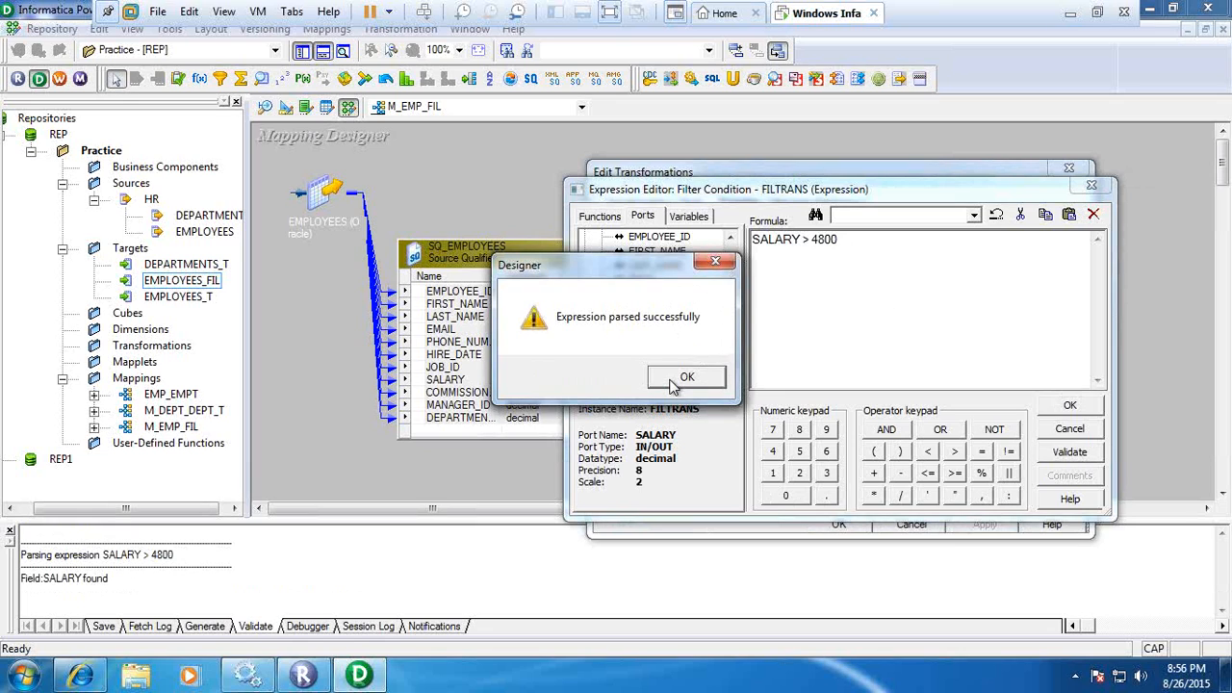
left_click(684, 377)
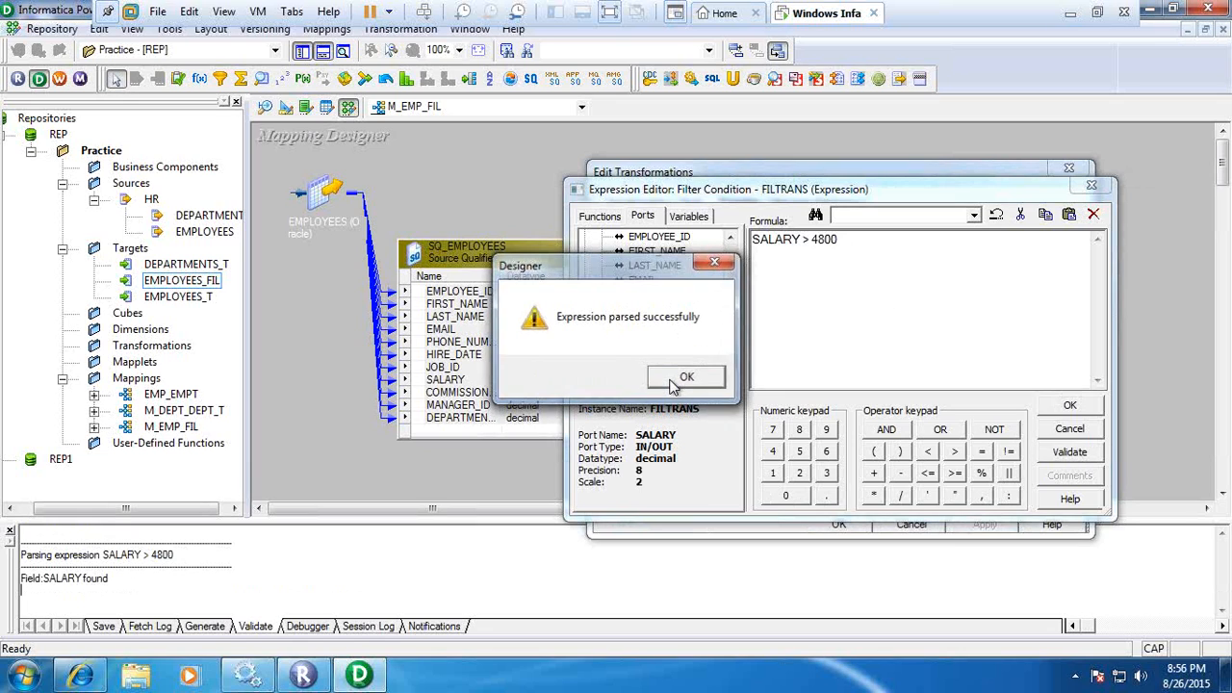
left_click(861, 241)
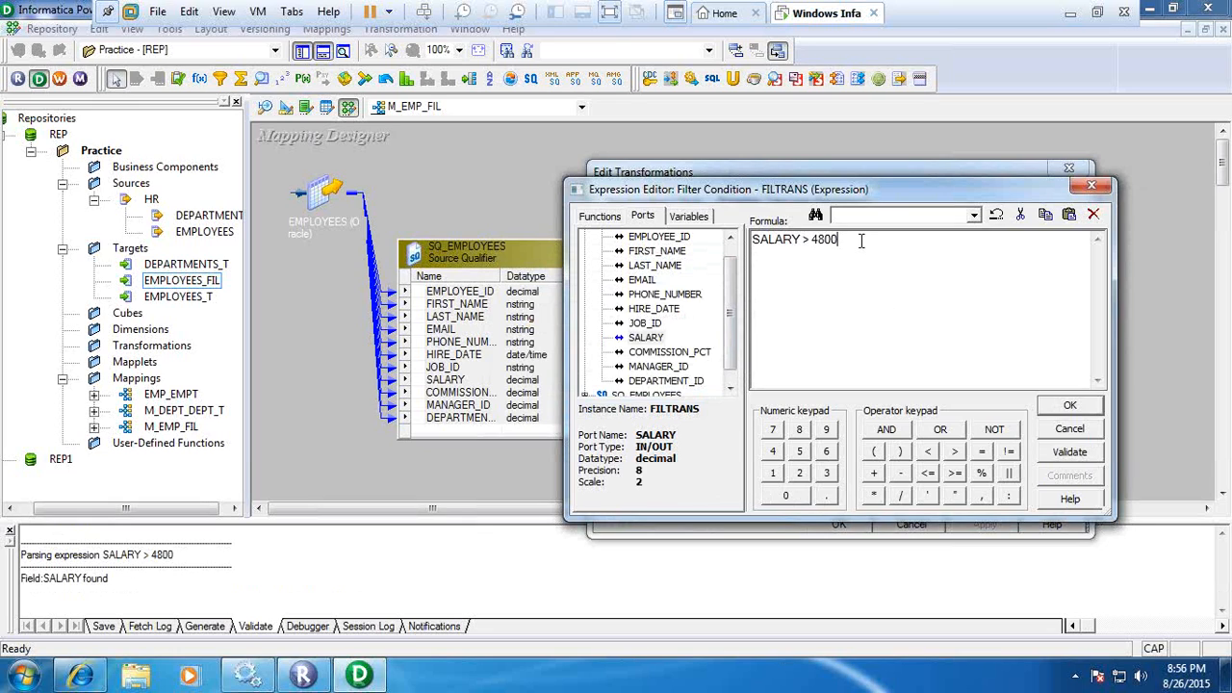
type("AND")
key("BackSpace")
key("BackSpace")
key("BackSpace")
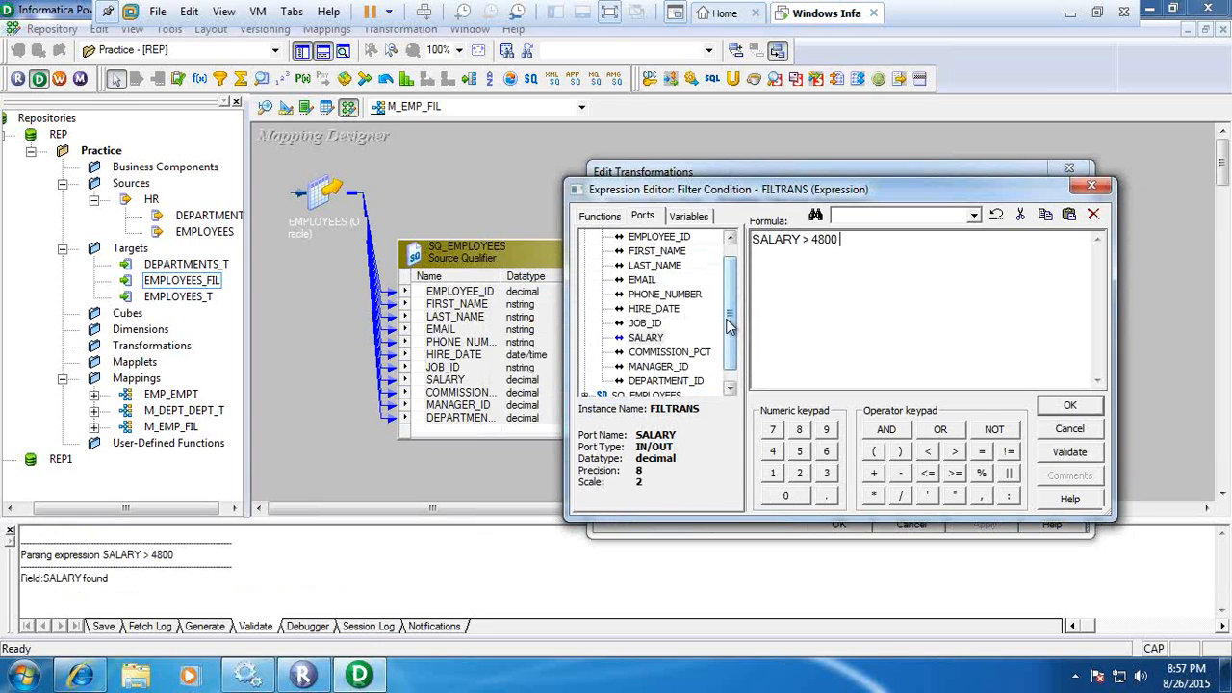
Accept the filter condition and apply the edits to the Filter transformation.
left_click_drag(729, 325, 732, 314)
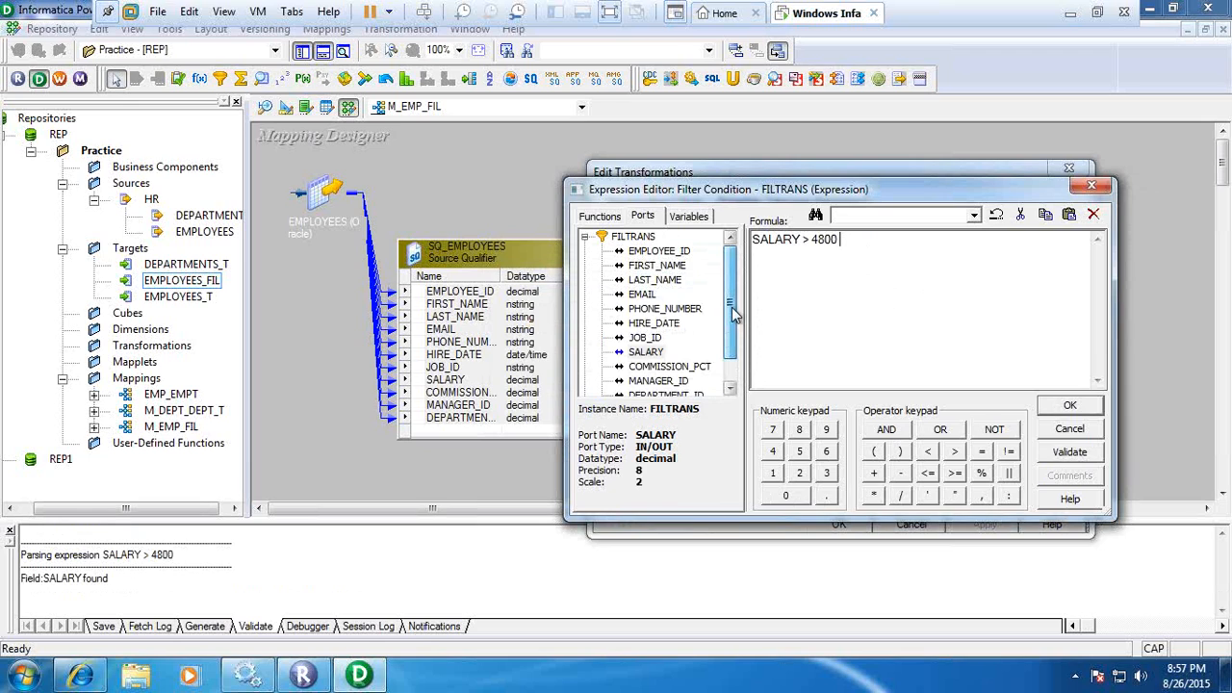
left_click(1069, 404)
left_click(860, 525)
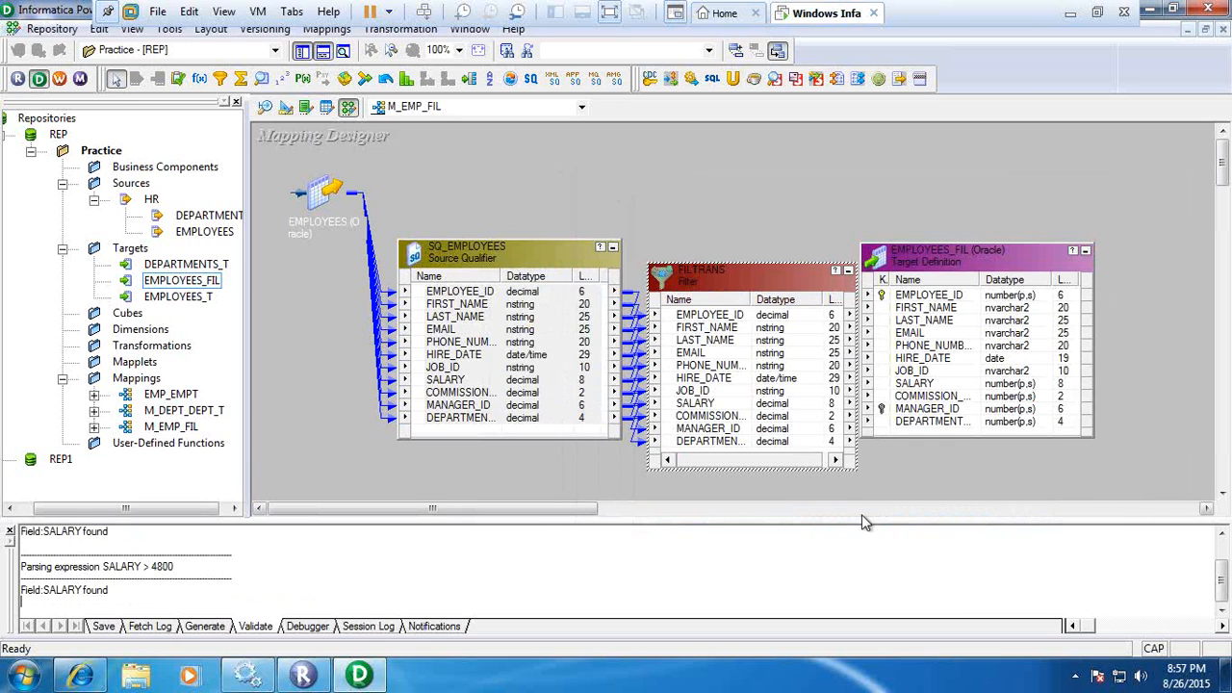
Link all ports of the Filter transformation to the matching columns of the EMPLOYEES_FIL target.
left_click(714, 322)
right_click(714, 328)
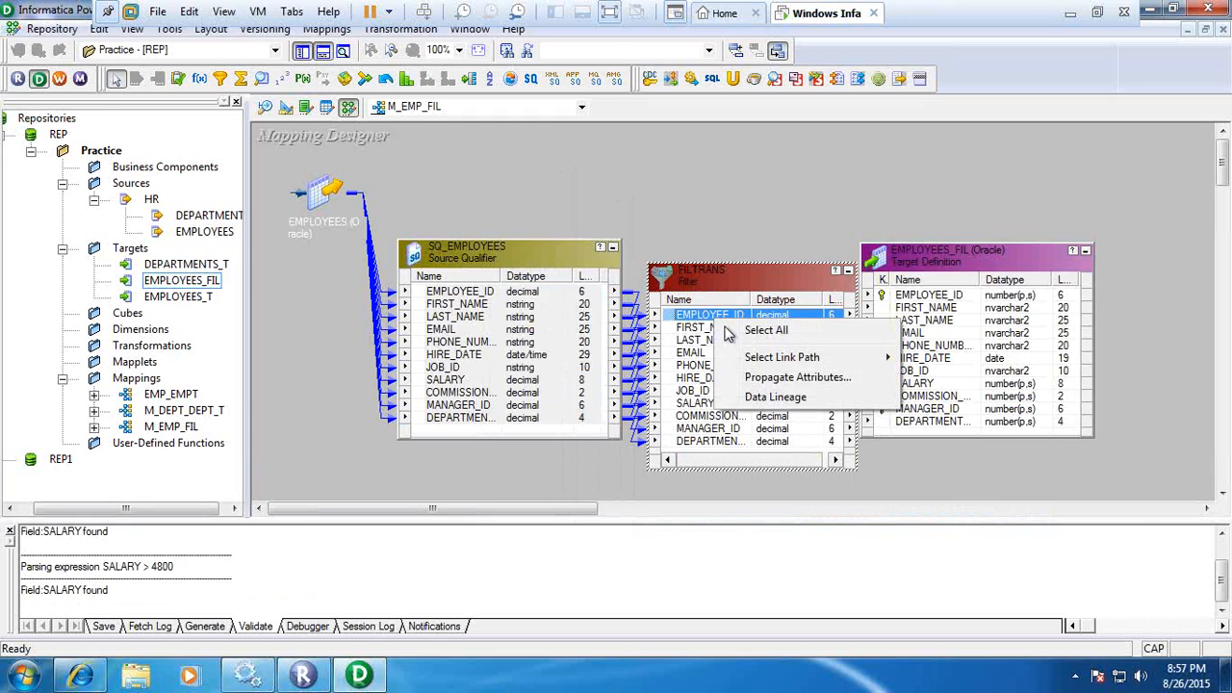
left_click(749, 325)
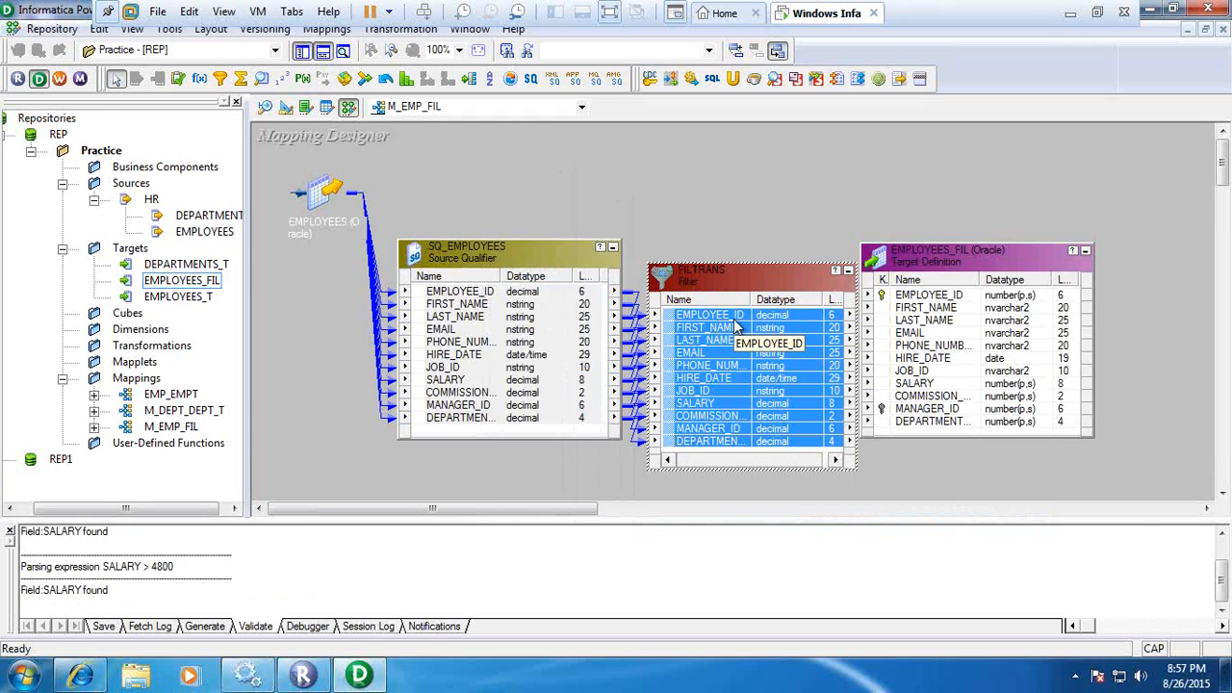
left_click_drag(737, 325, 936, 294)
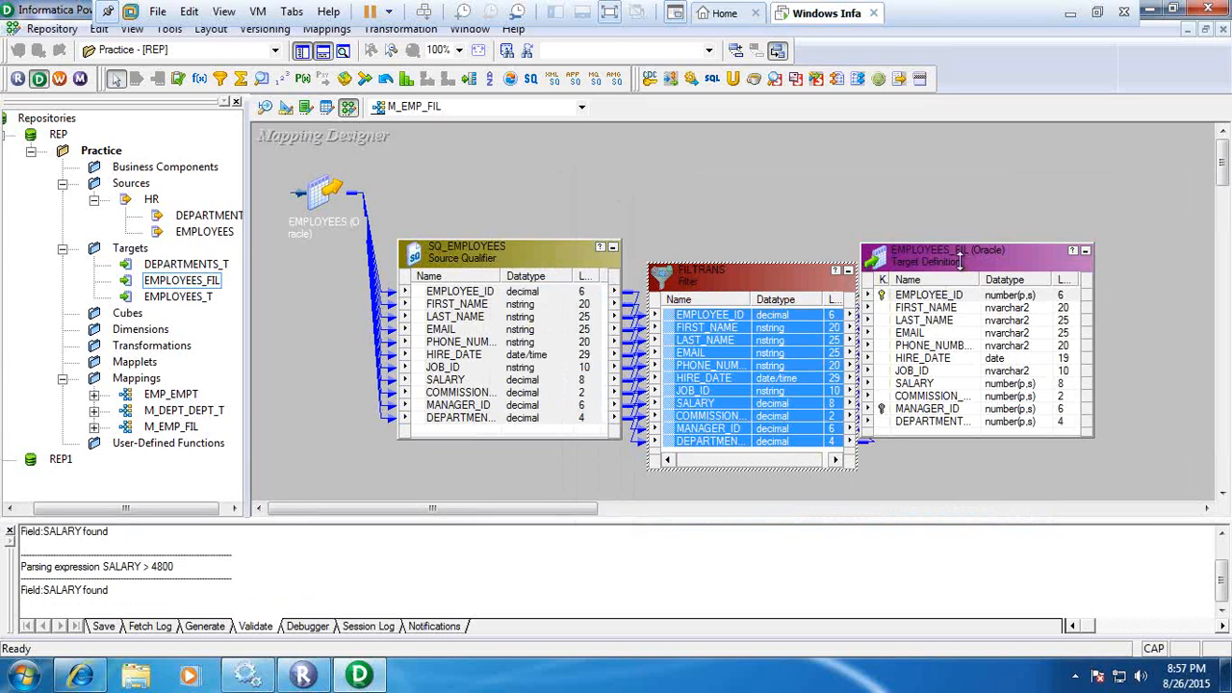
Space the EMPLOYEES_FIL target and the Filter transformation apart so the links are readable, and save the M_EMP_FIL mapping.
left_click_drag(1036, 257, 1045, 270)
left_click(802, 279)
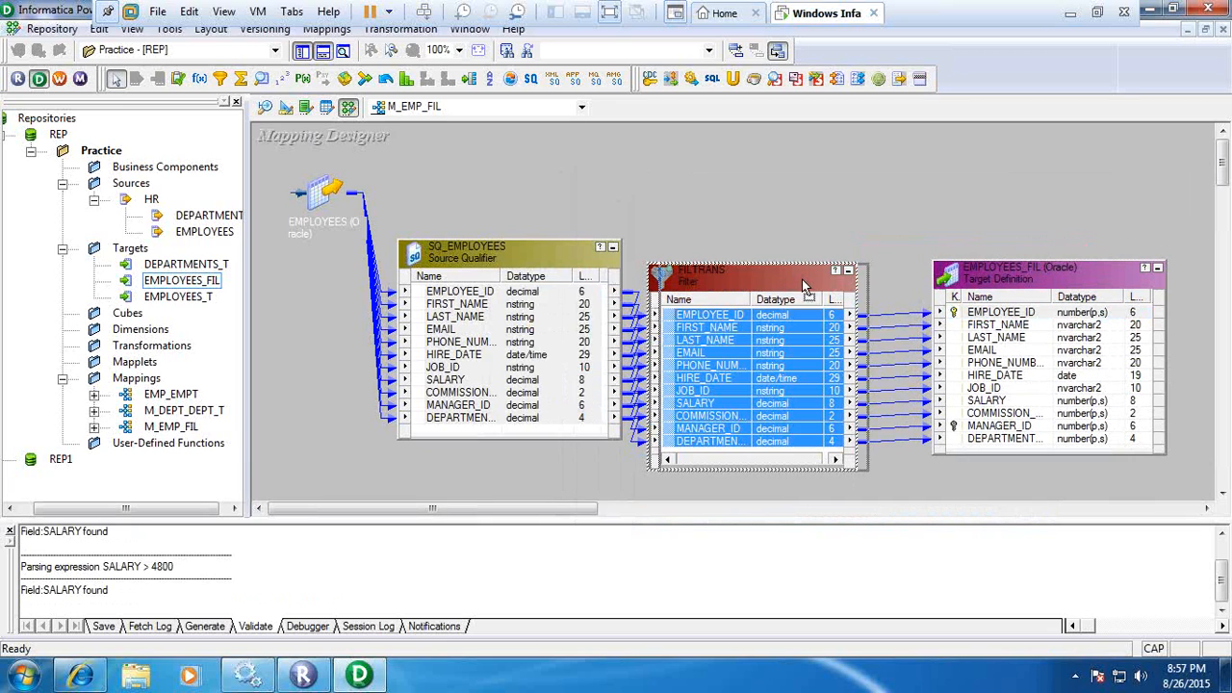
left_click_drag(802, 279, 819, 280)
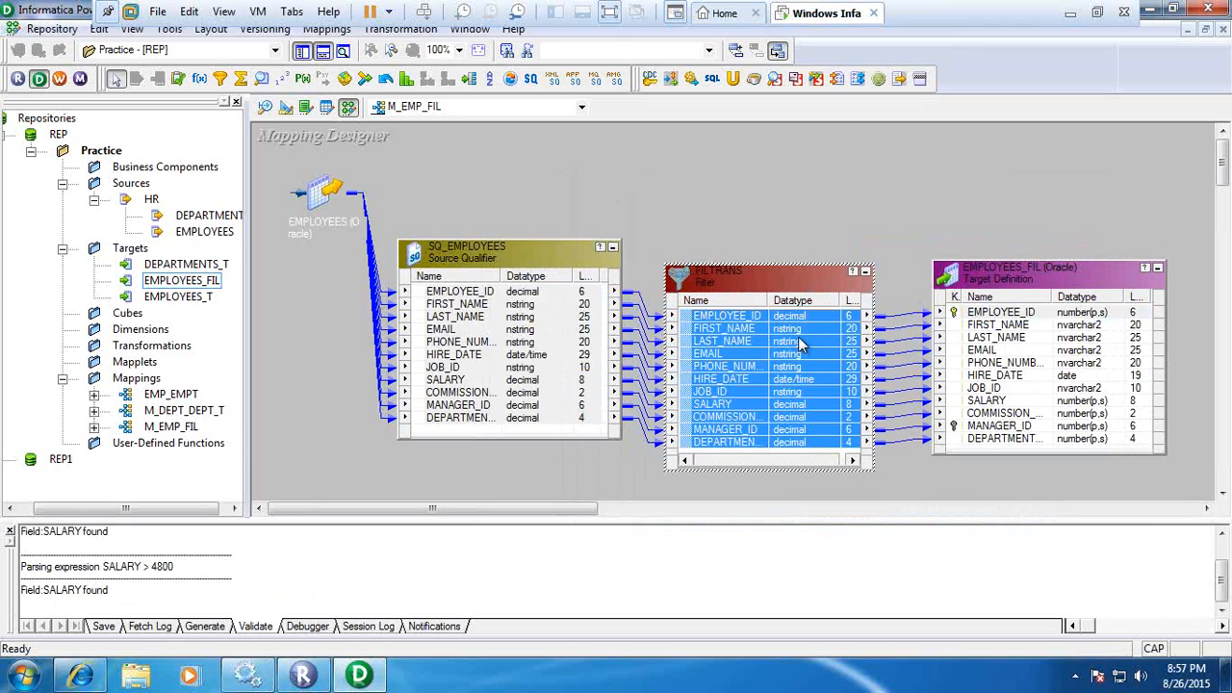
left_click(514, 212)
key("ctrl+s")
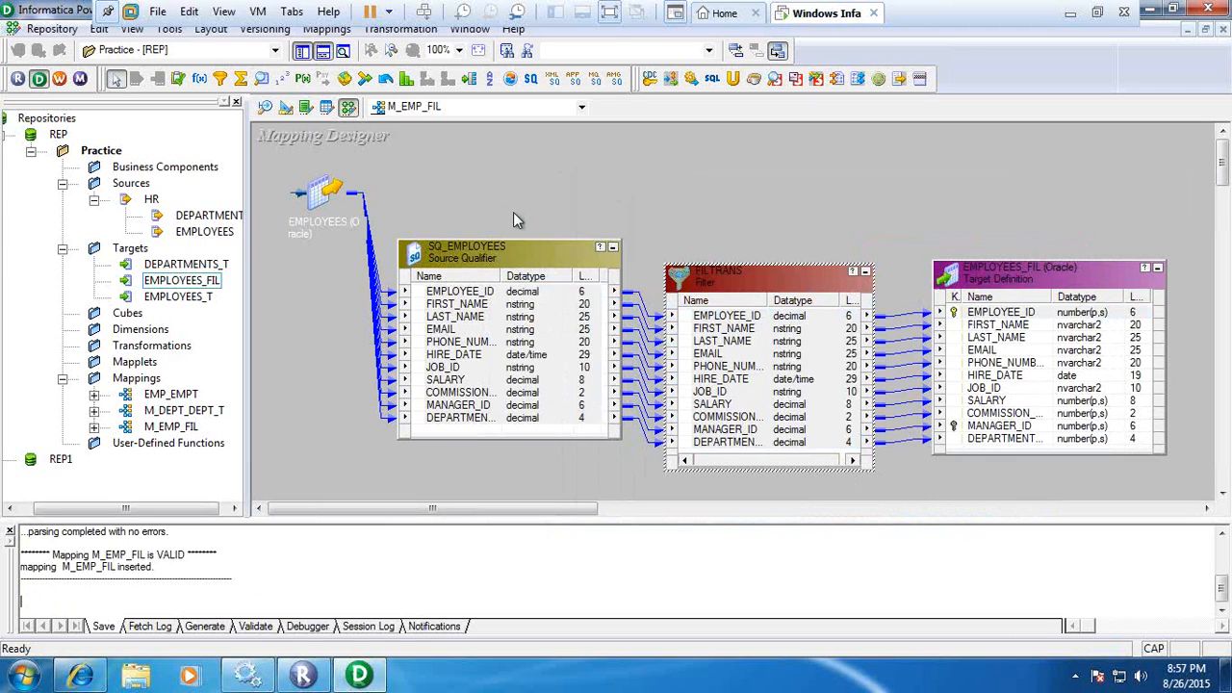
left_click(173, 427)
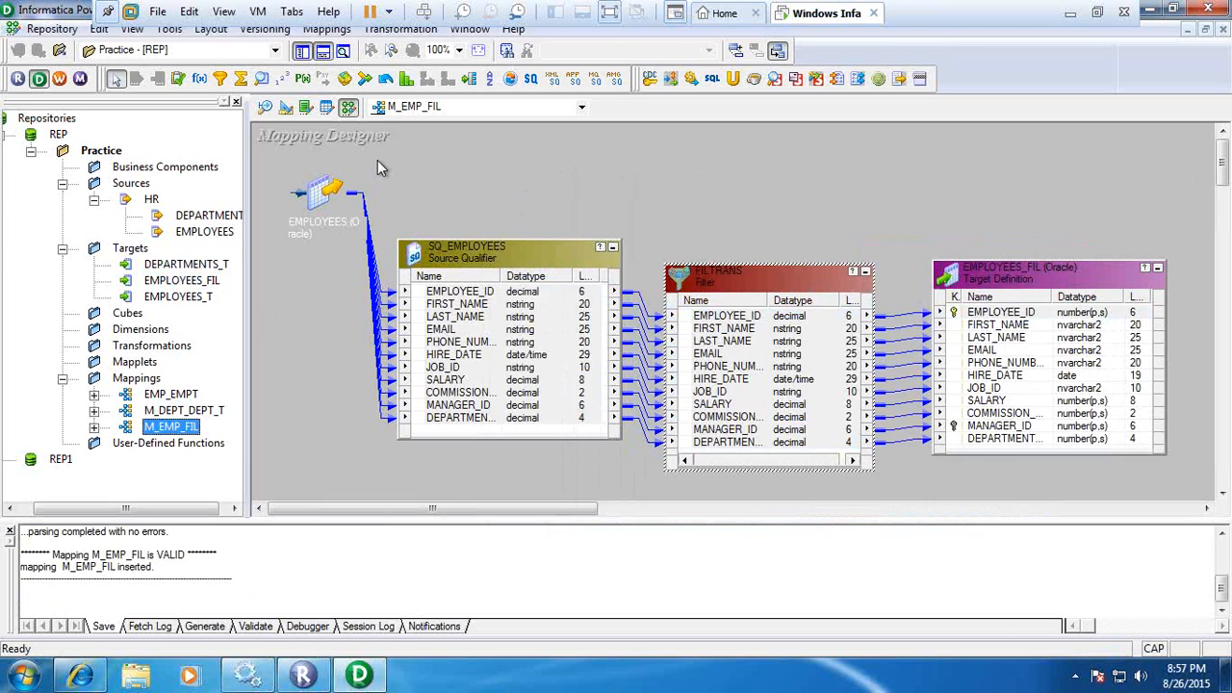
Switch to the Informatica Workflow Manager and open the Task Developer with its workspace cleared of existing sessions.
left_click(59, 79)
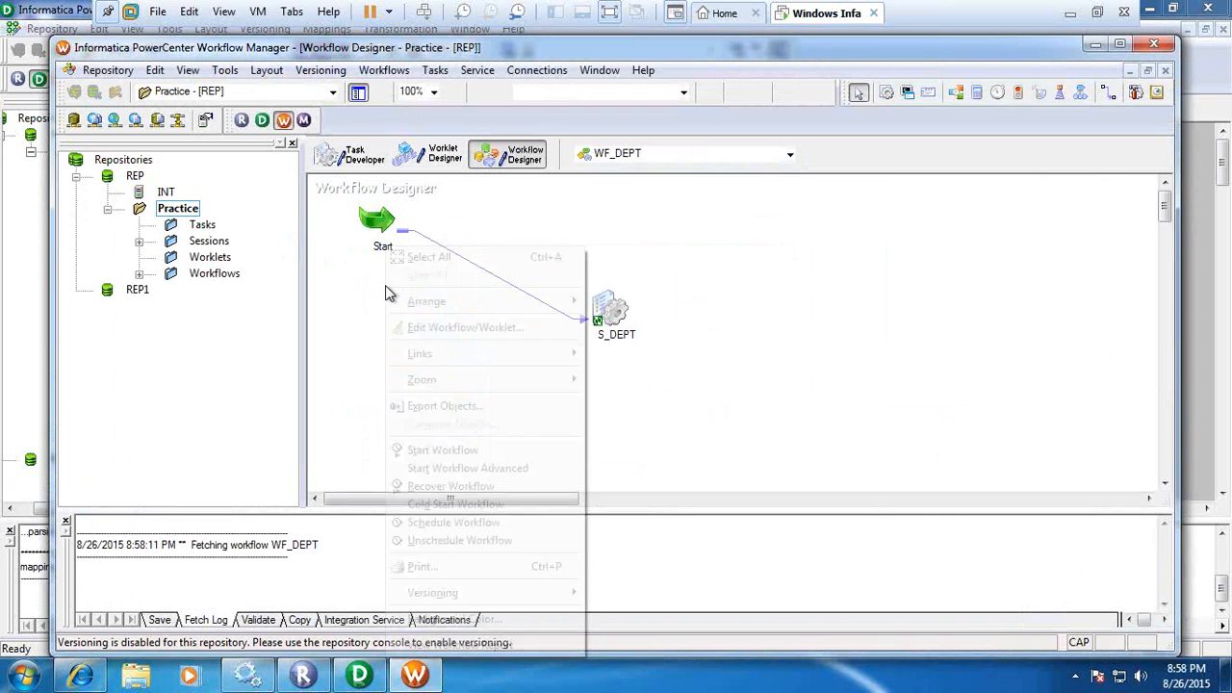
right_click(385, 285)
left_click(345, 269)
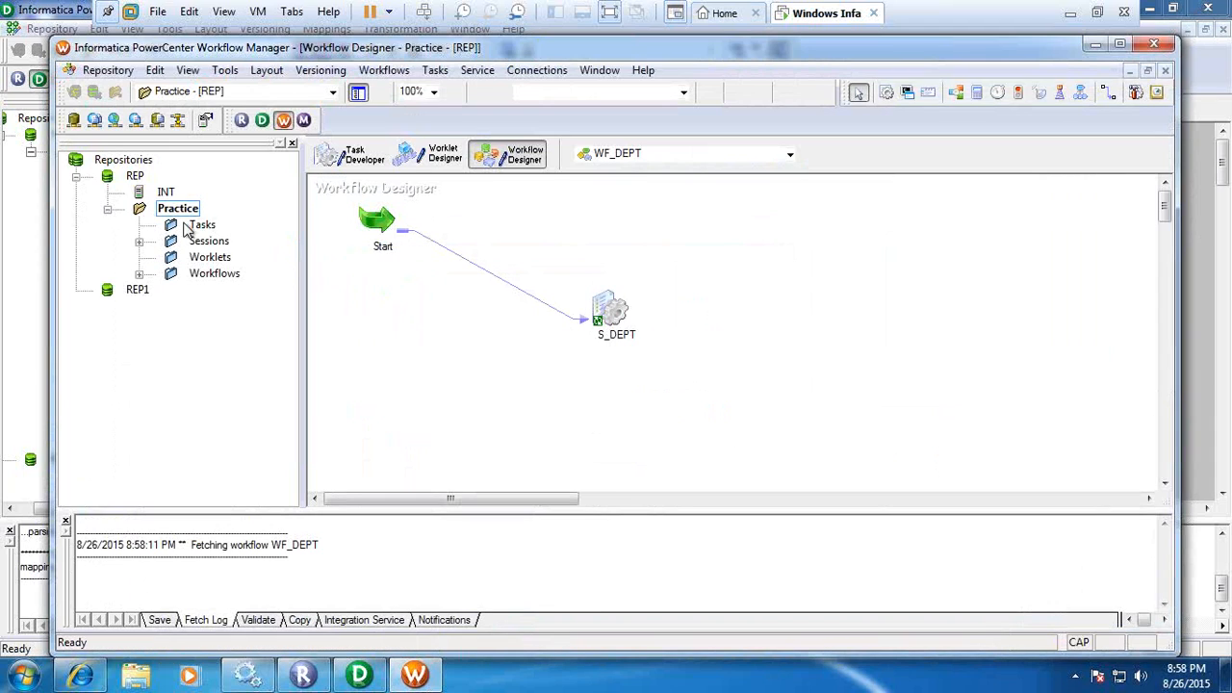
left_click(351, 154)
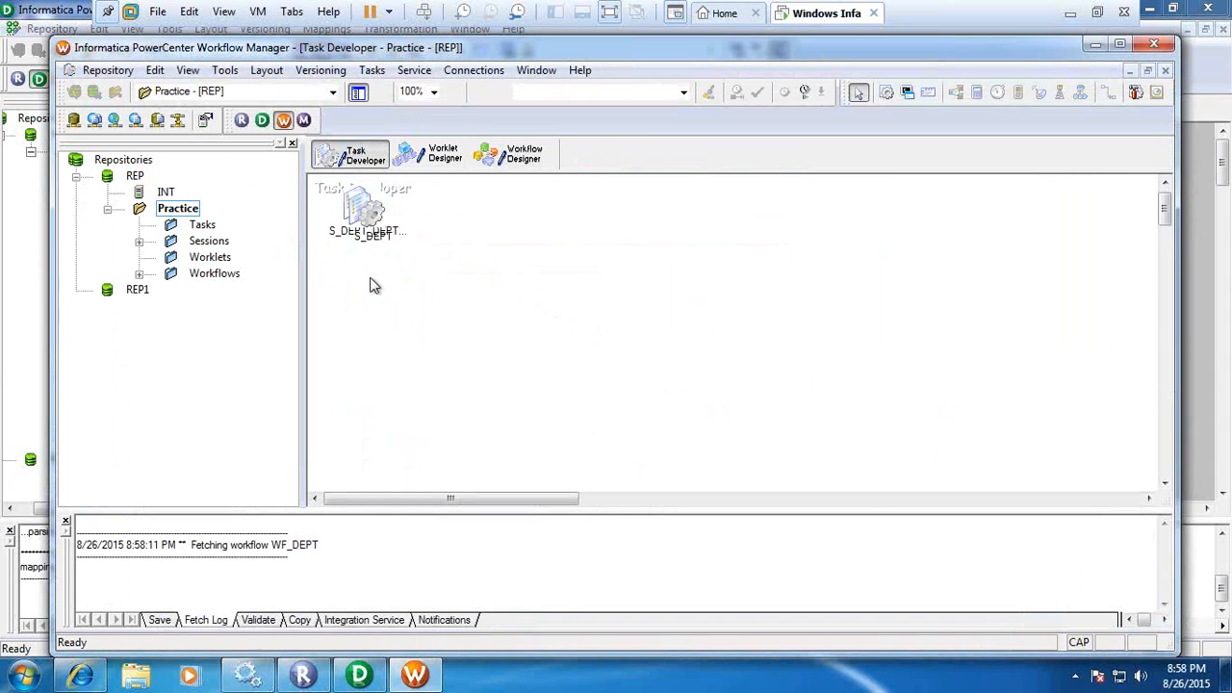
right_click(374, 281)
left_click(407, 276)
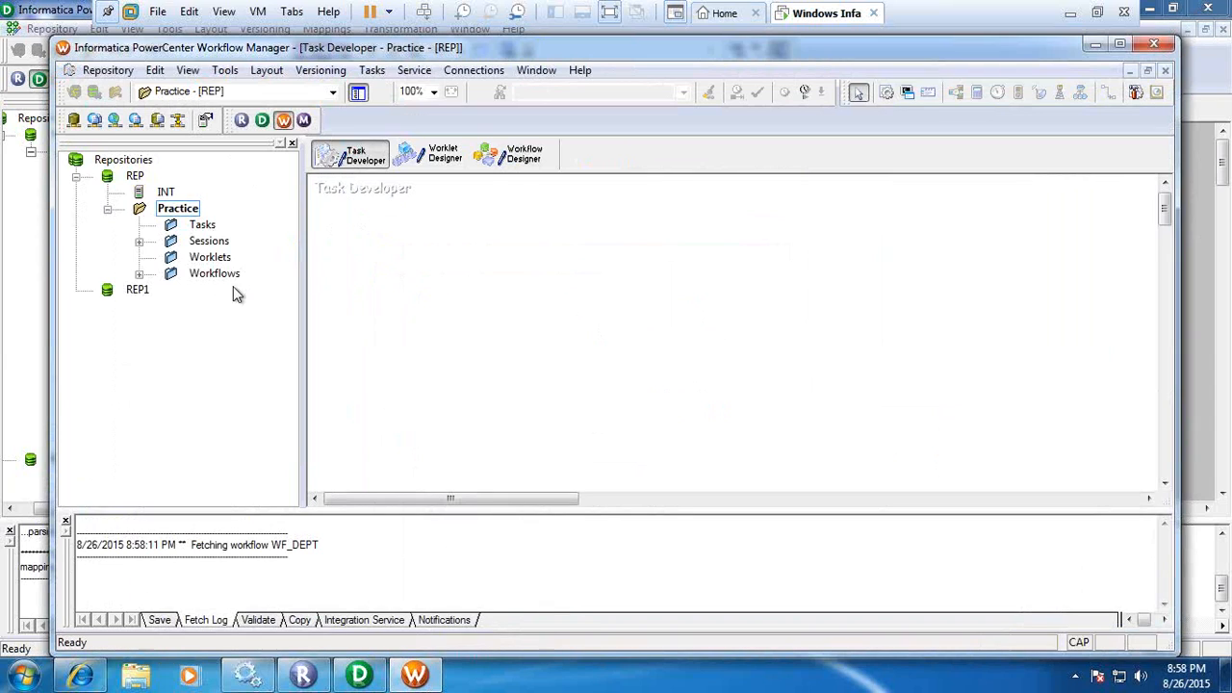
Create a reusable Session task named S_EMP_FIL in the Practice folder.
left_click(140, 242)
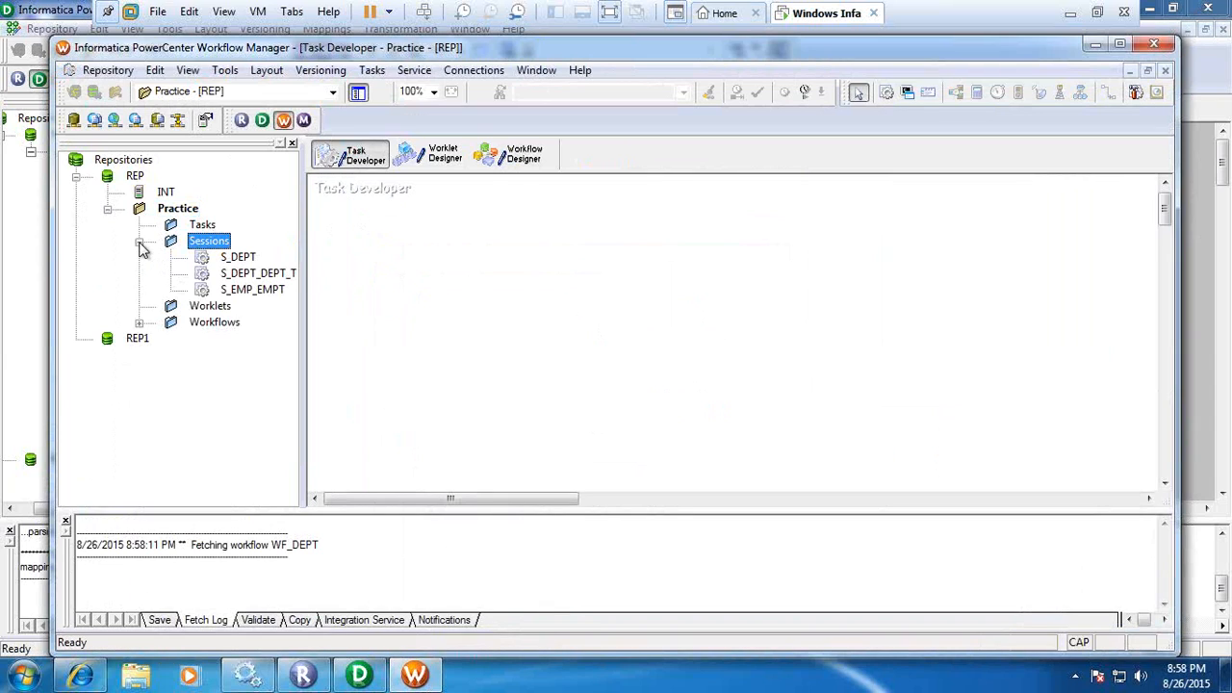
left_click(140, 242)
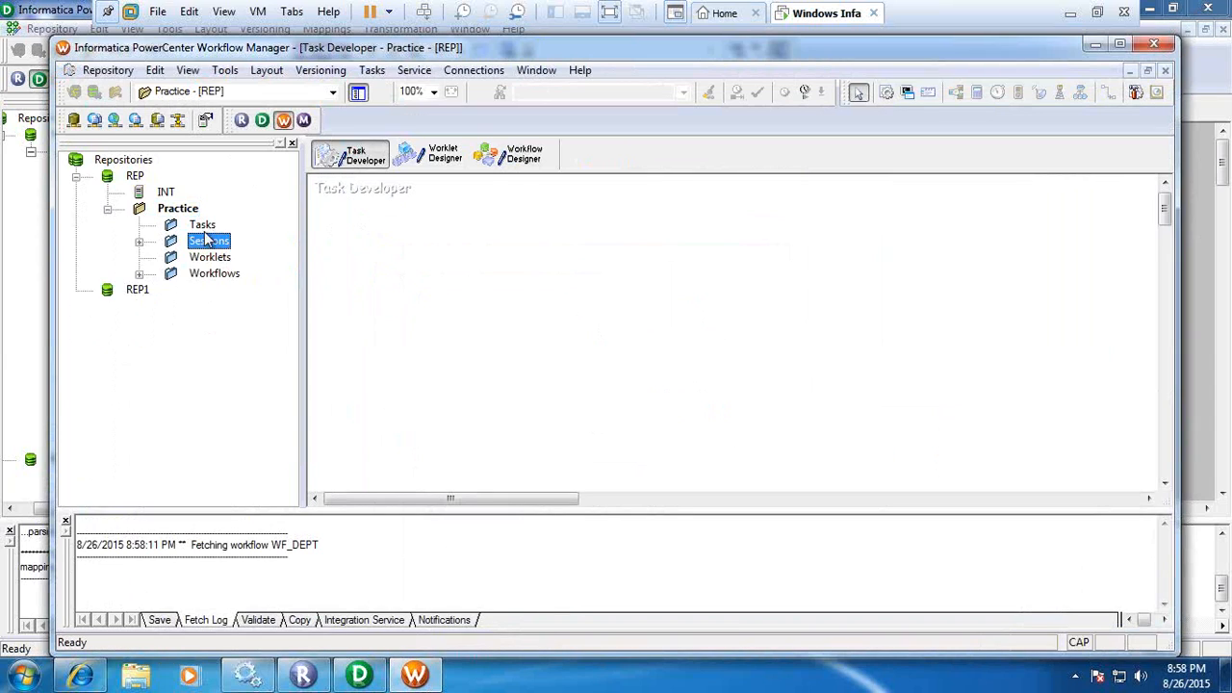
left_click(370, 71)
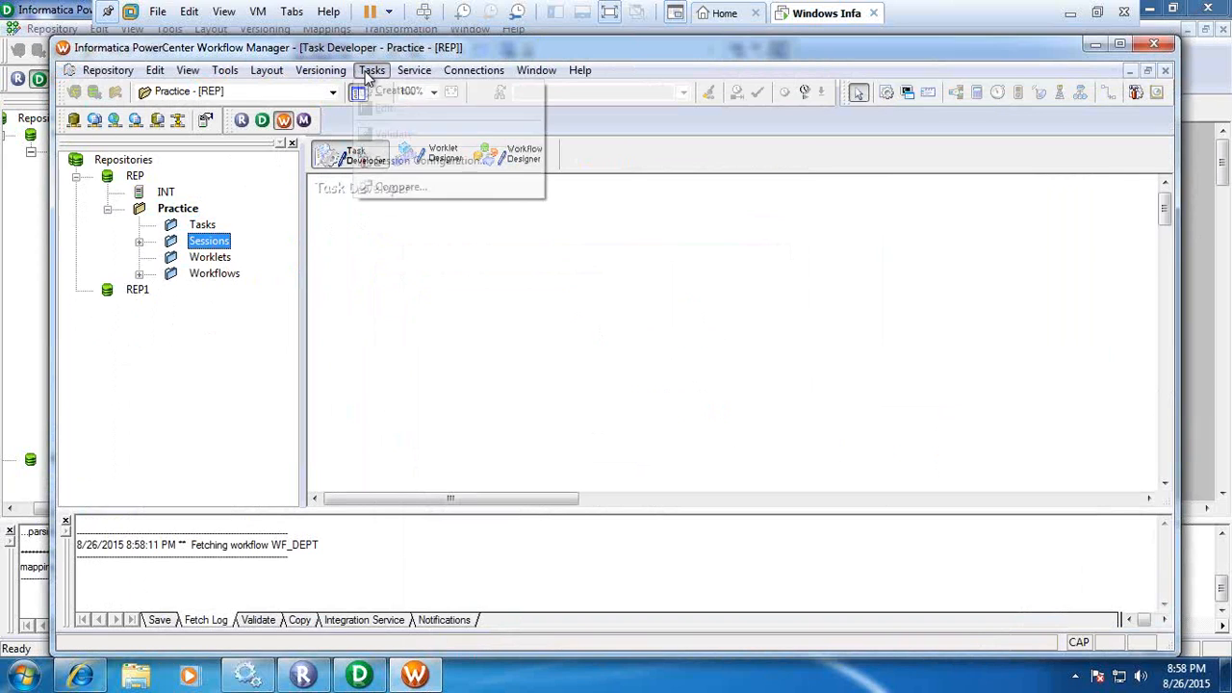
left_click(400, 94)
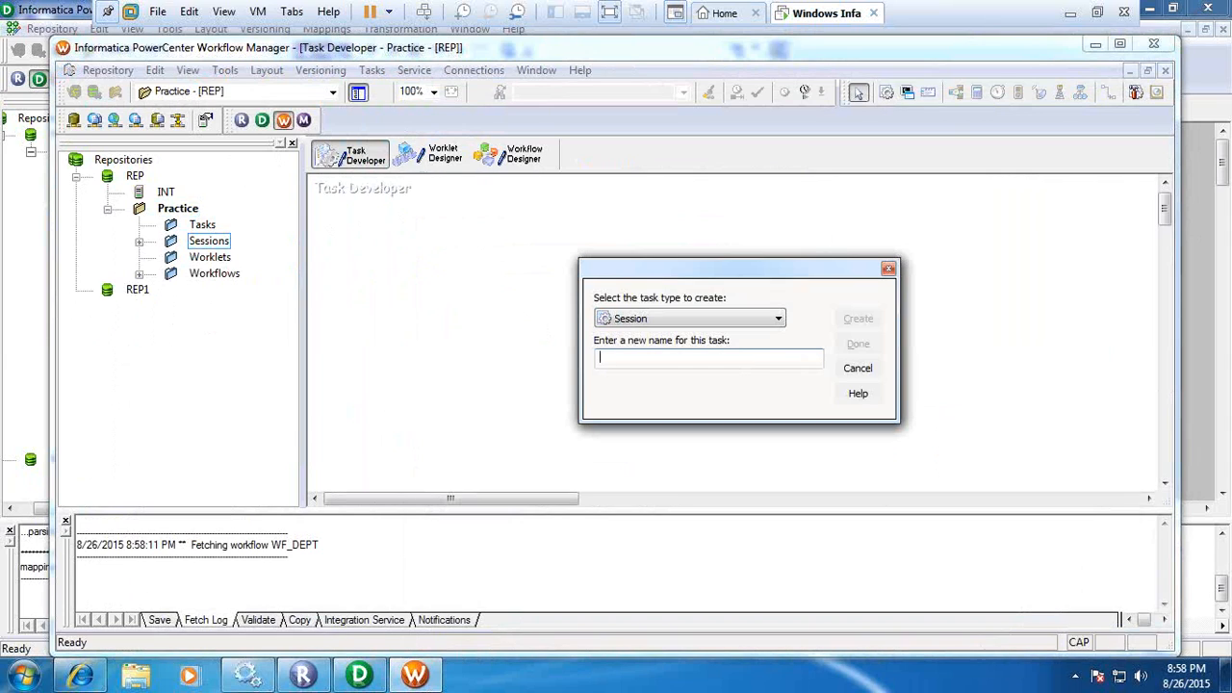
type("S_EMP_FIL")
left_click(876, 321)
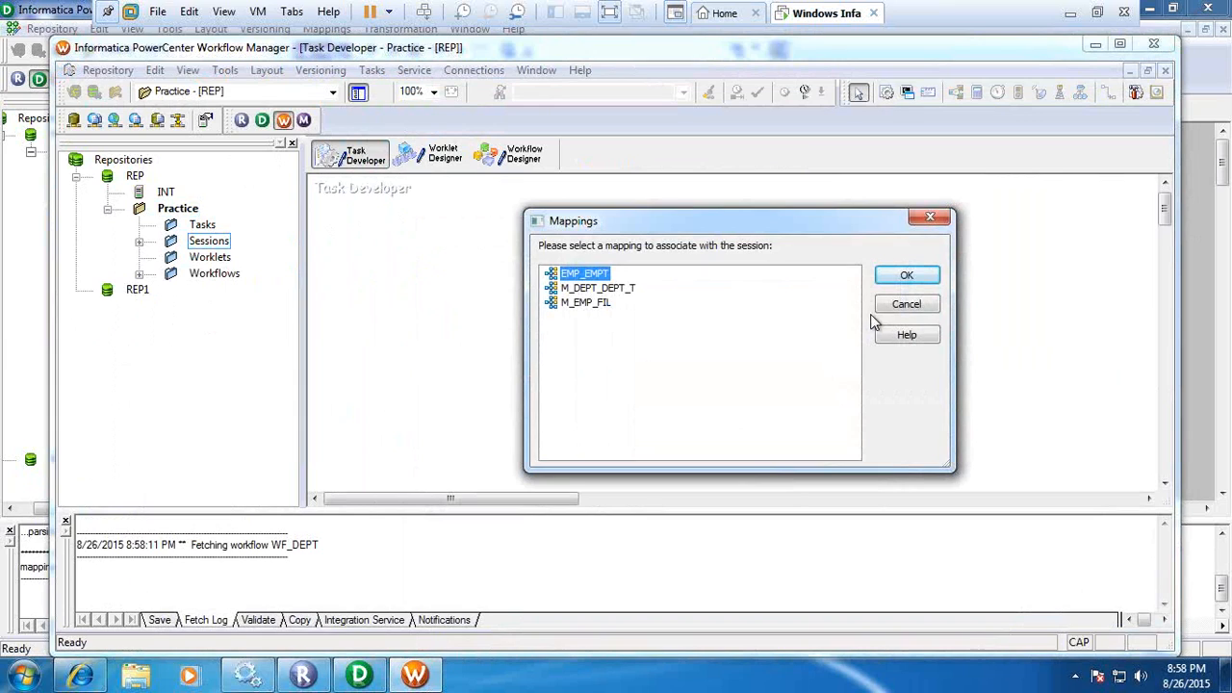
Associate the M_EMP_FIL mapping with the new session and finish creating the task.
left_click(589, 304)
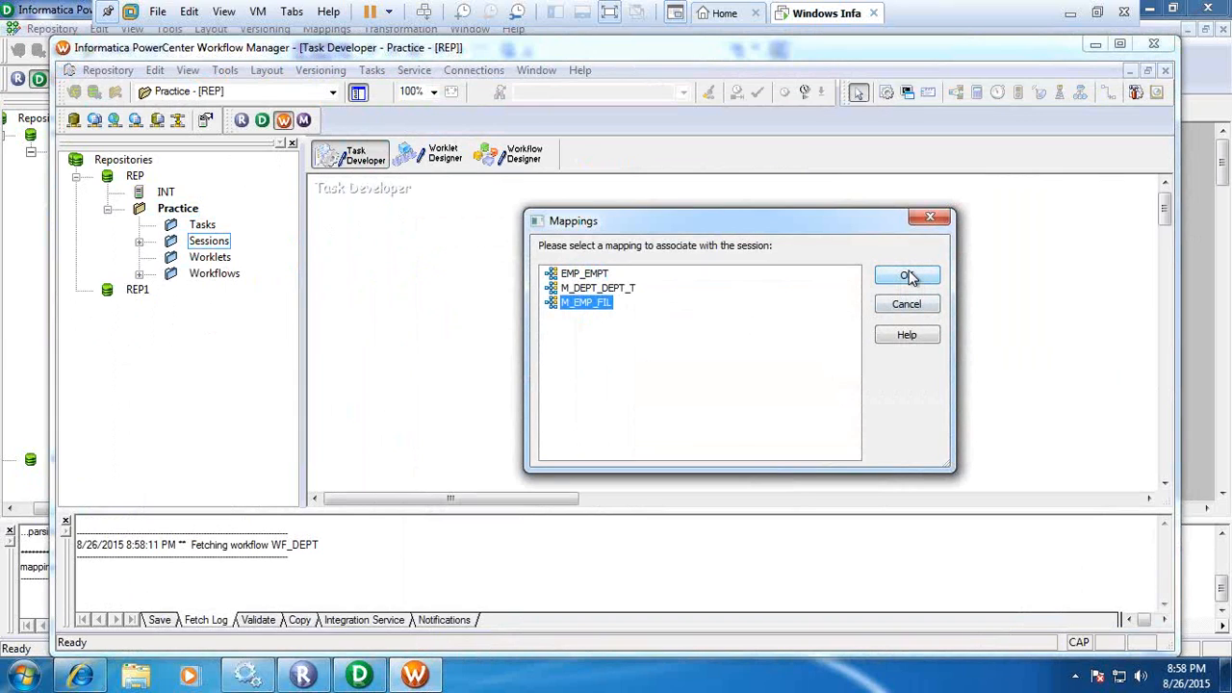
left_click(906, 277)
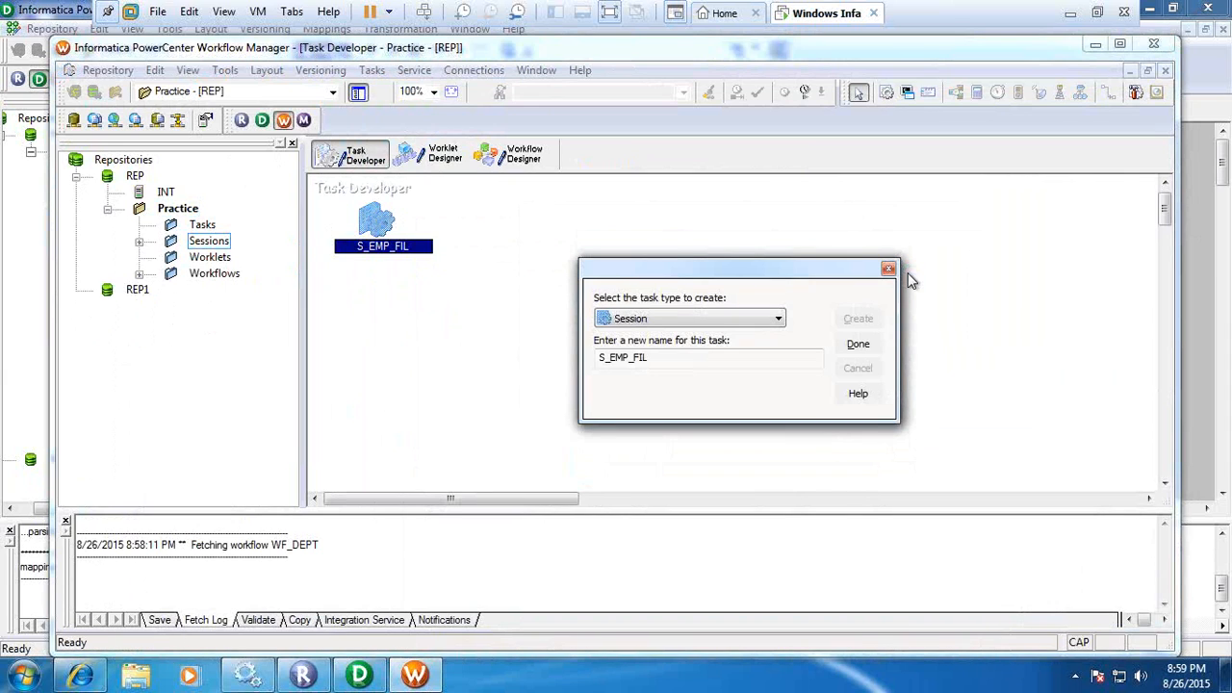
left_click(858, 344)
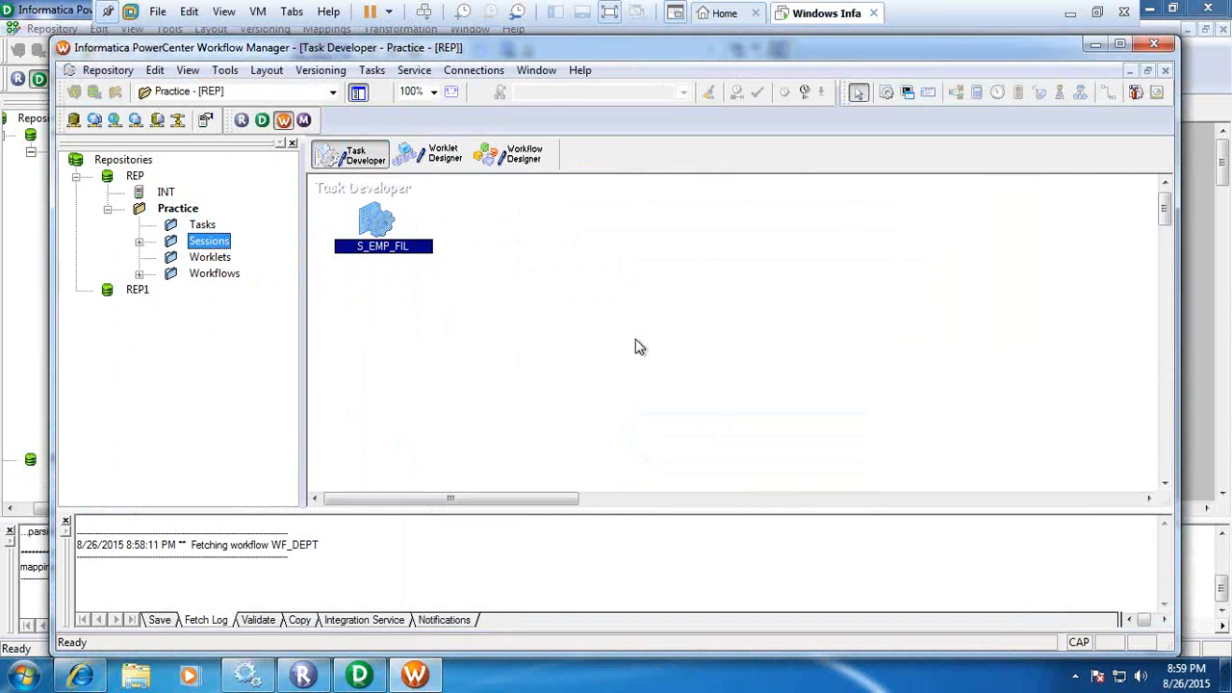
left_click(525, 157)
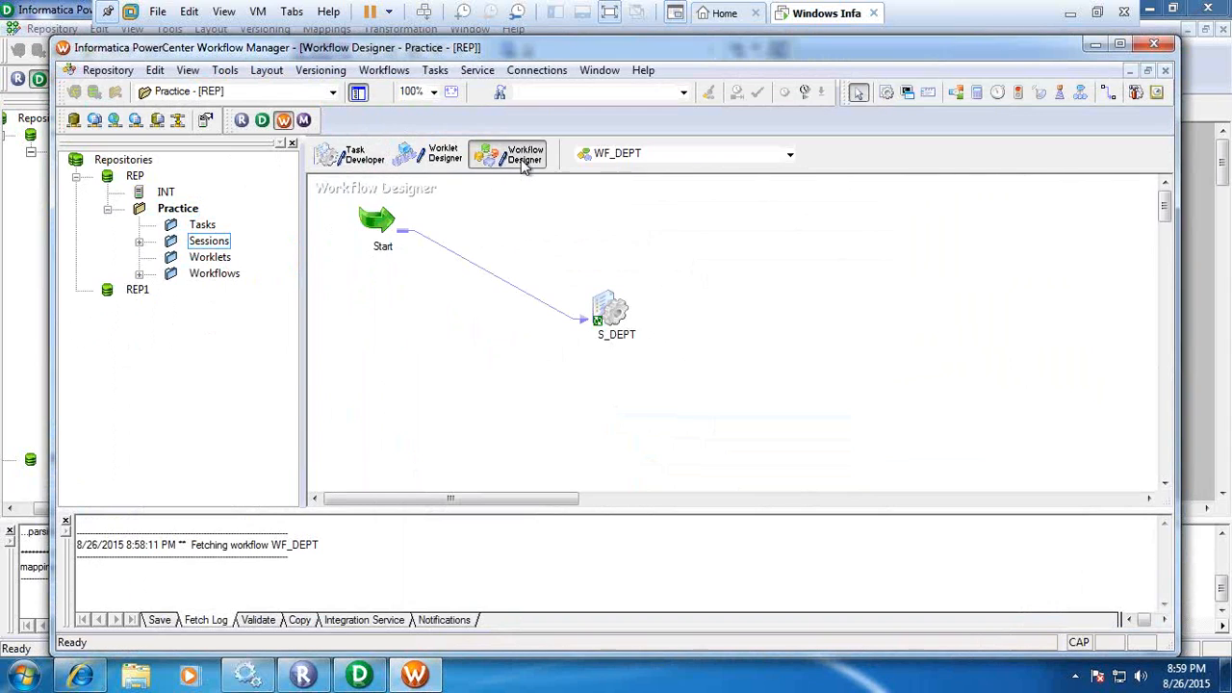
left_click(353, 158)
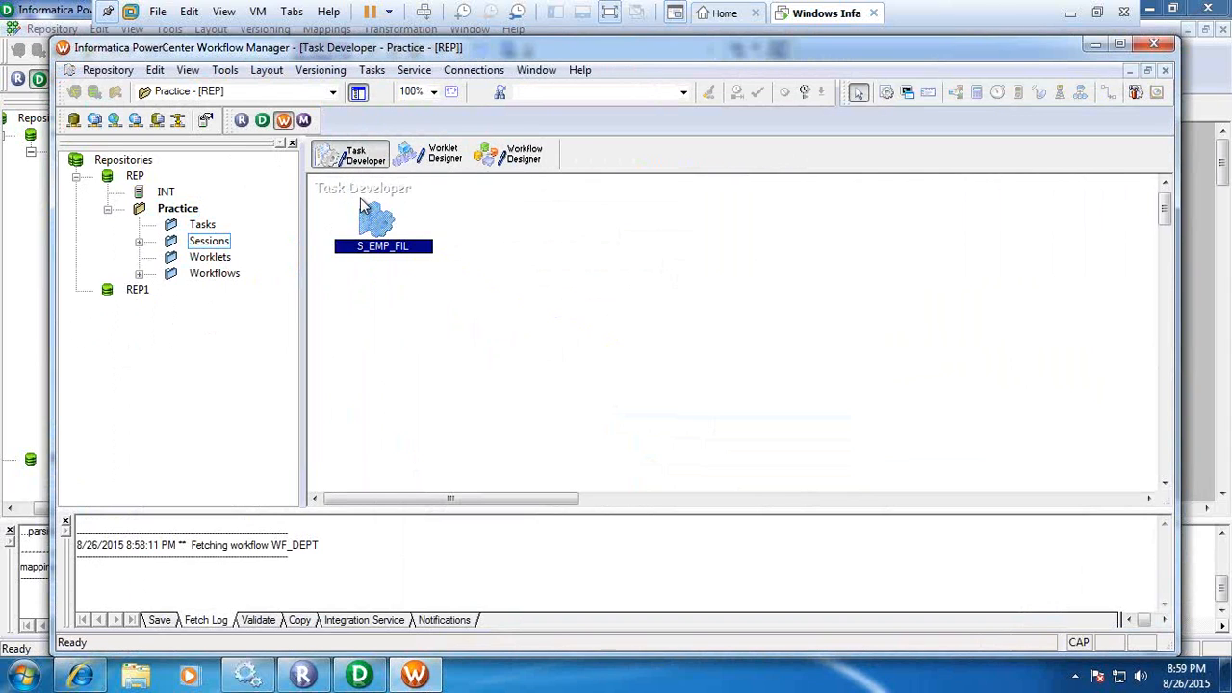
right_click(375, 239)
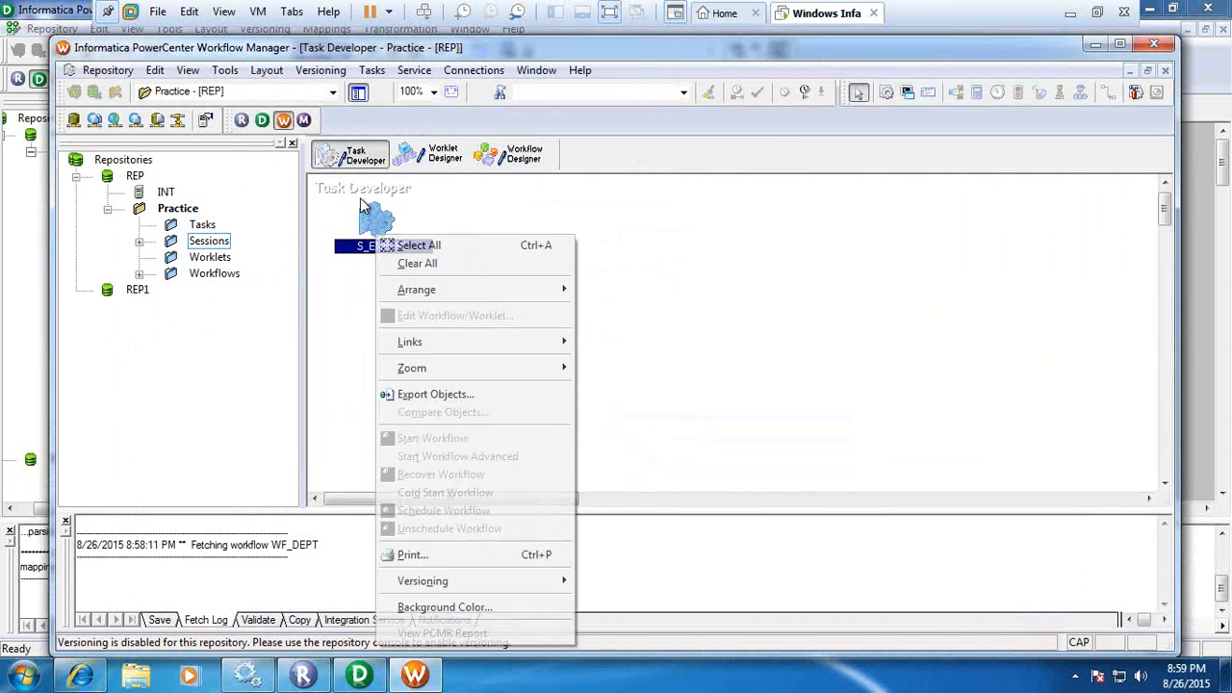
left_click(353, 282)
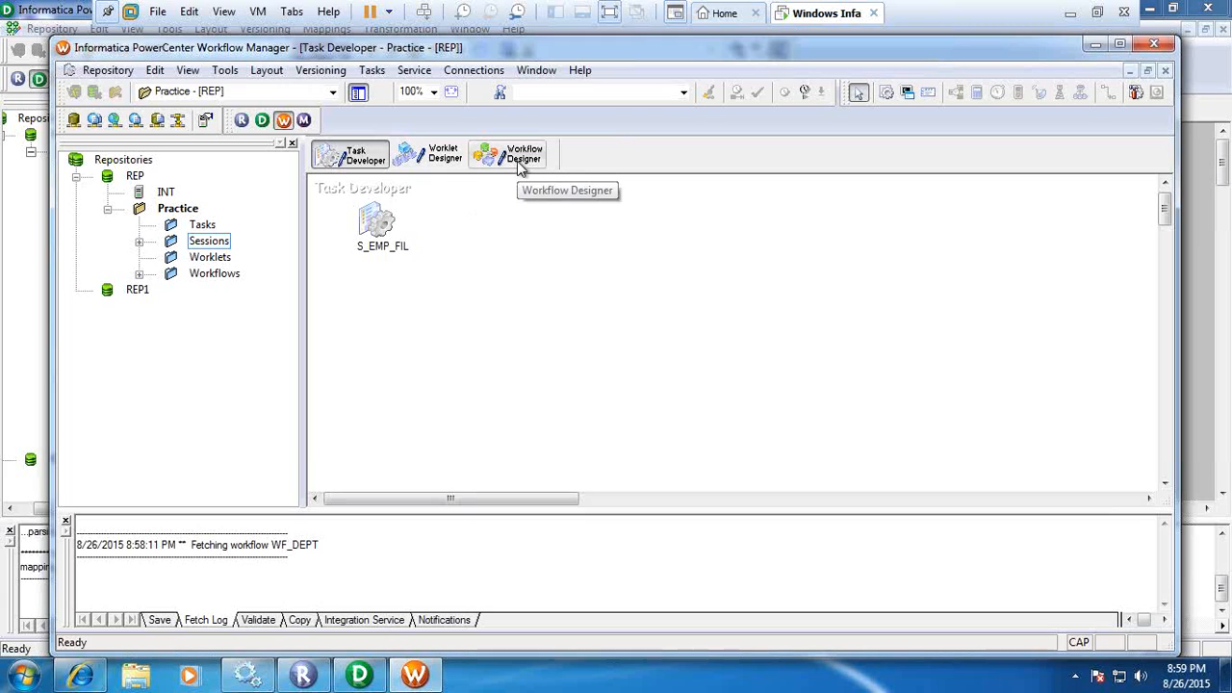
left_click(381, 229)
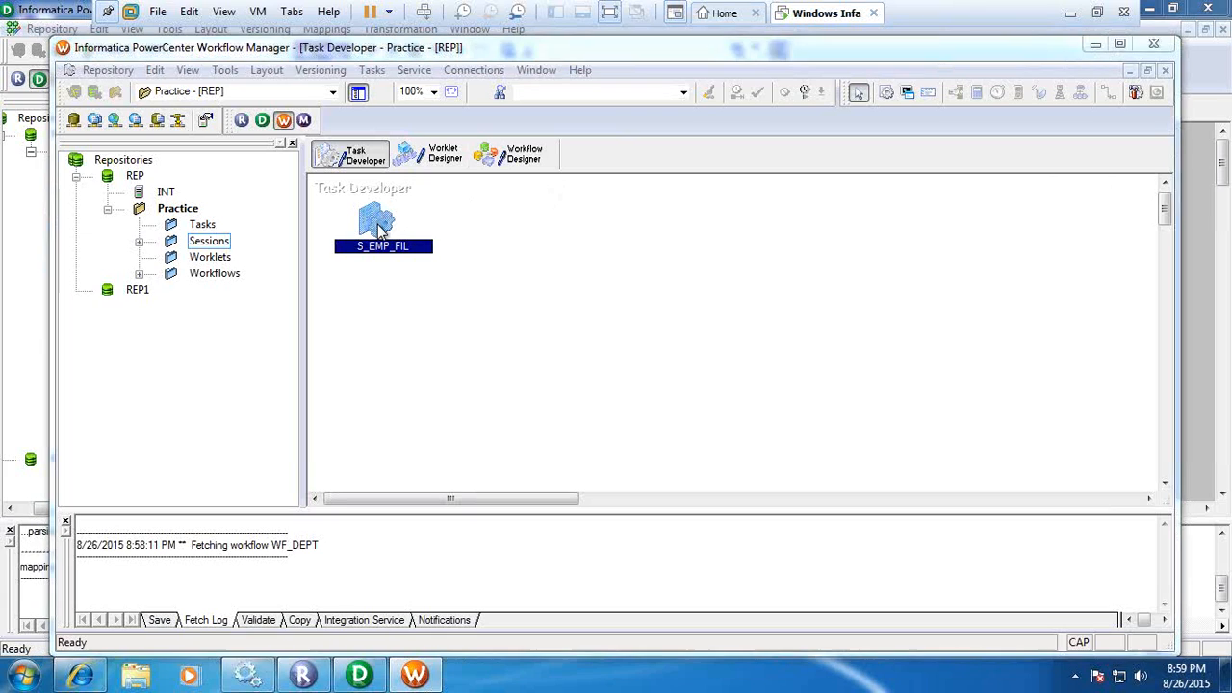
double_click(381, 229)
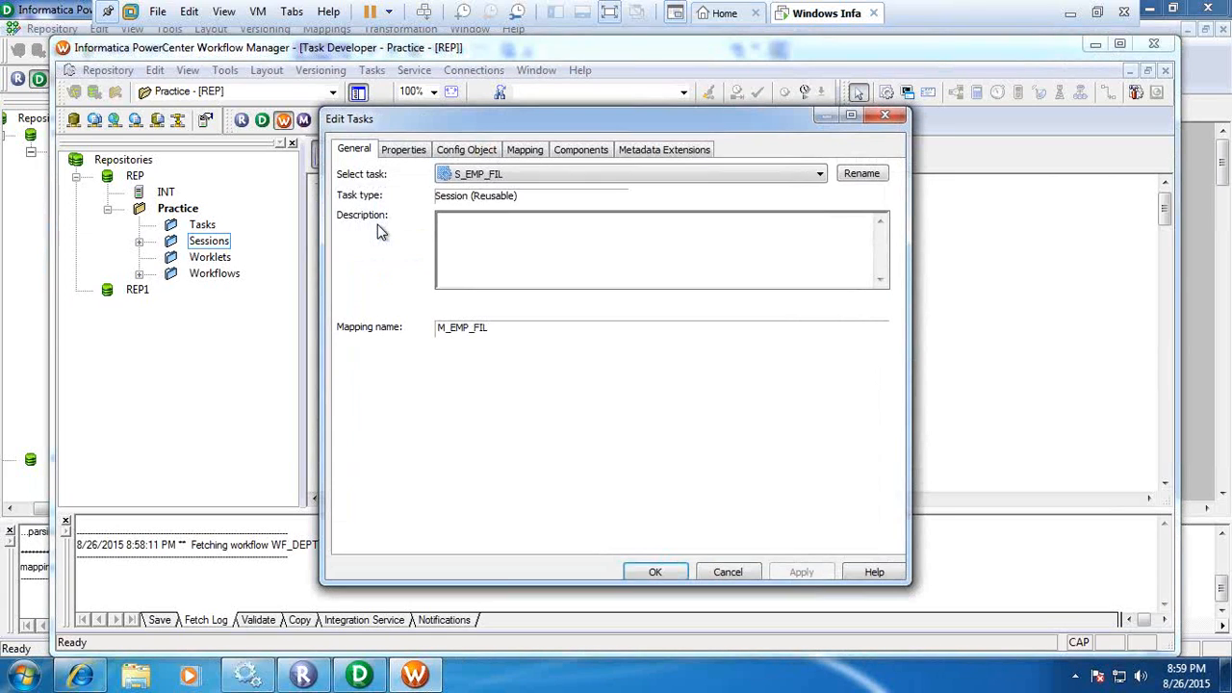
left_click(517, 154)
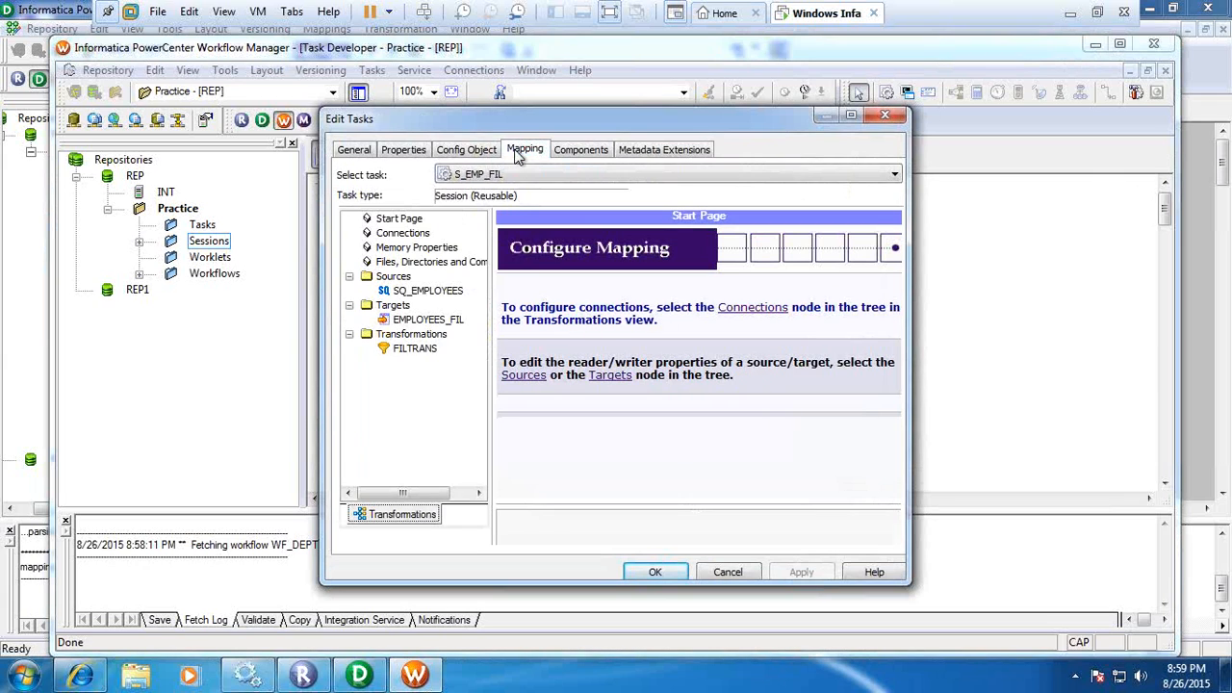
left_click(424, 292)
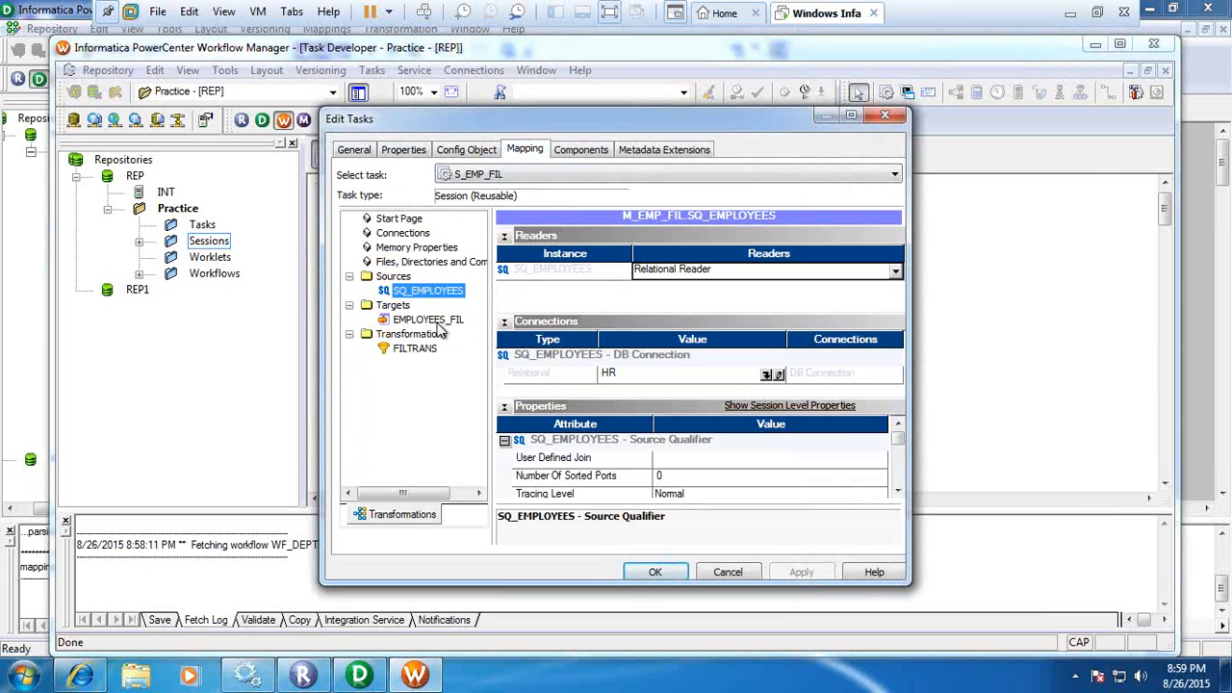
left_click(896, 118)
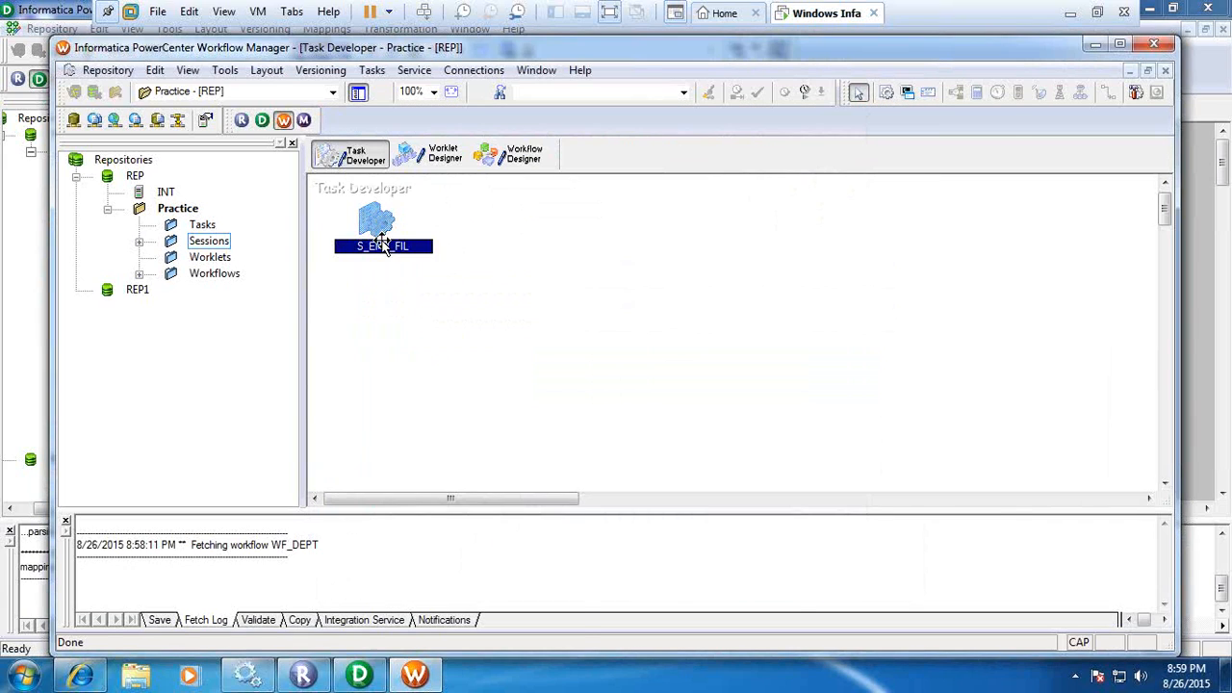
right_click(384, 242)
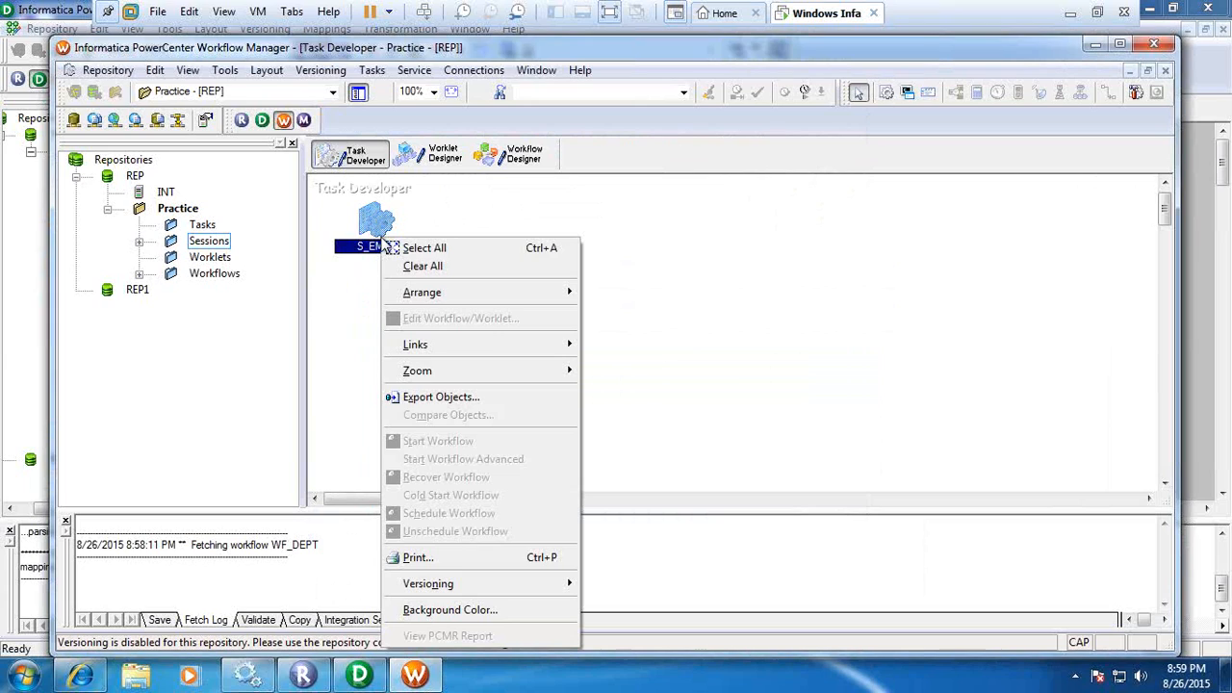
left_click(510, 225)
Edit the mapping settings of session S_EMP_FIL so the EMPLOYEES_FIL target uses the TARGET relational connection.
left_click(375, 227)
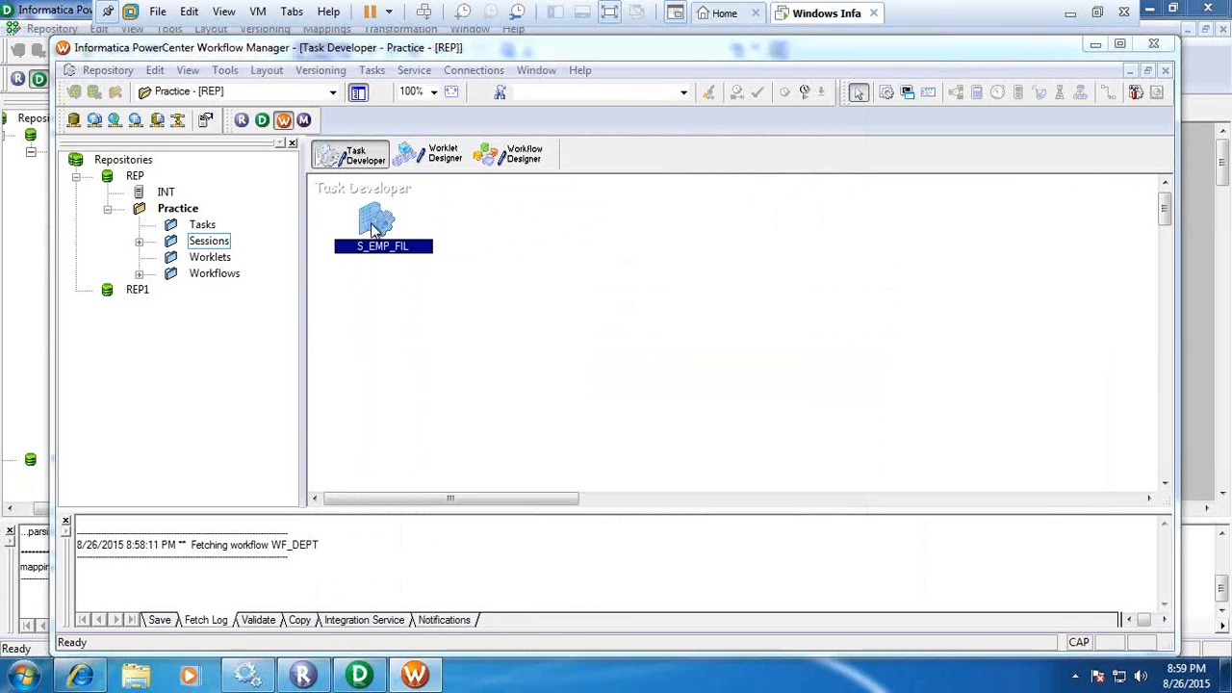
double_click(374, 228)
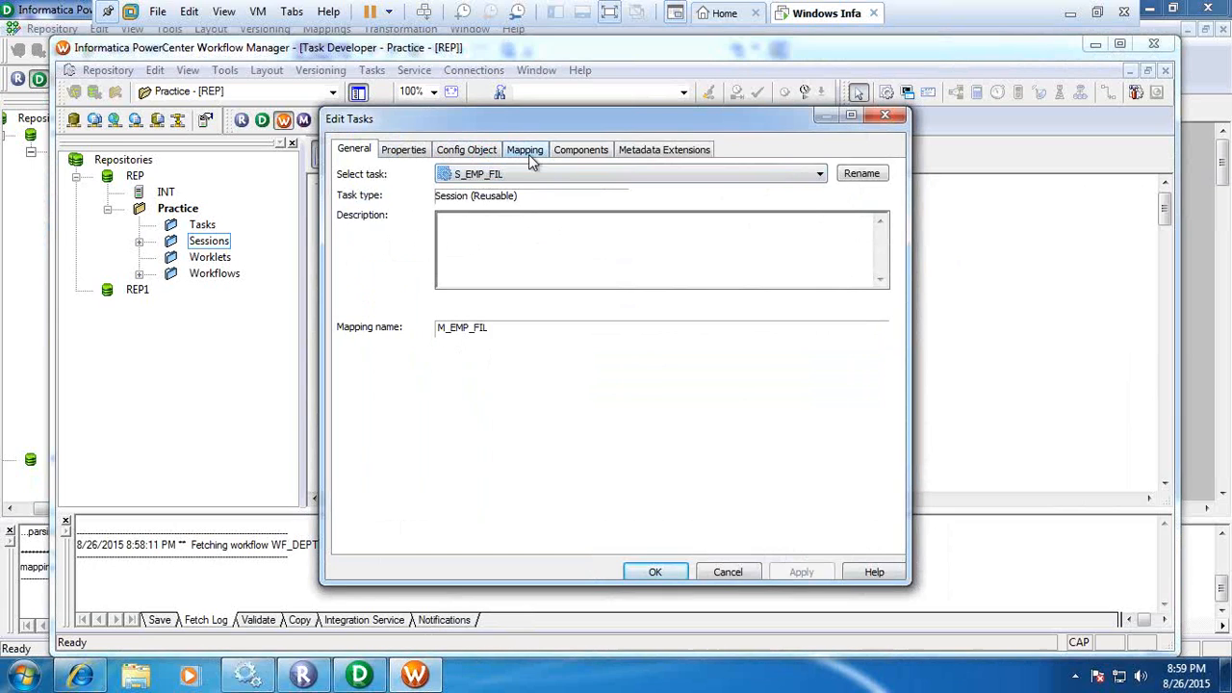
left_click(528, 152)
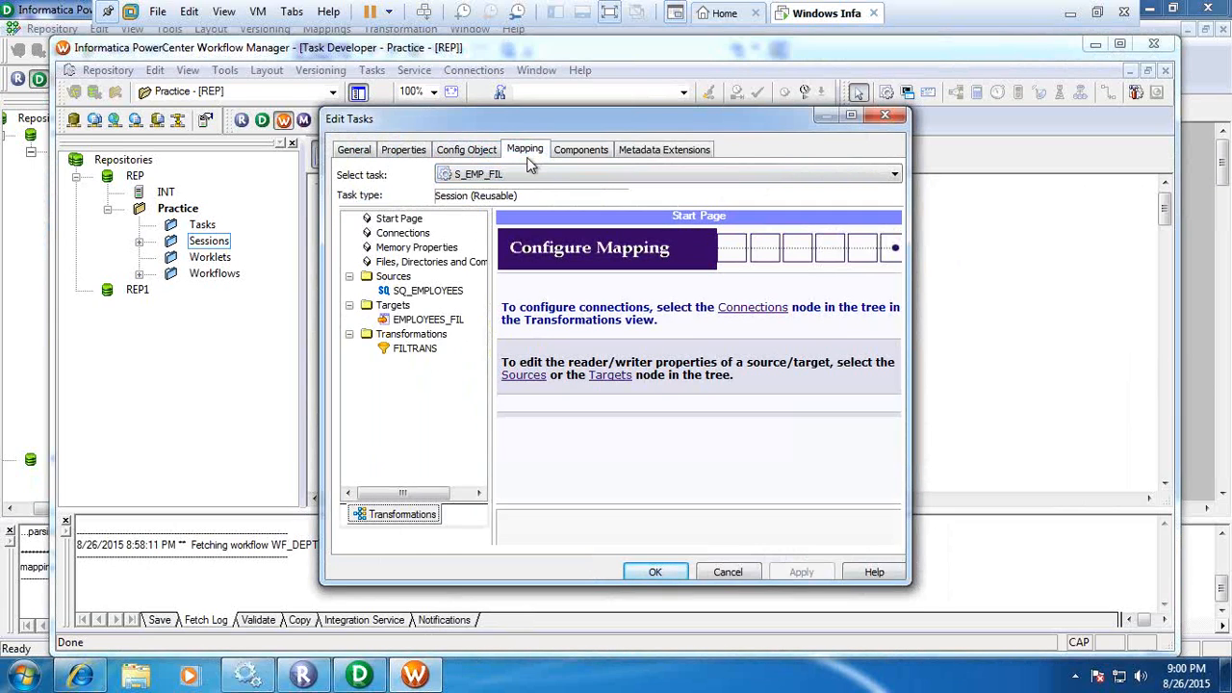
left_click(410, 293)
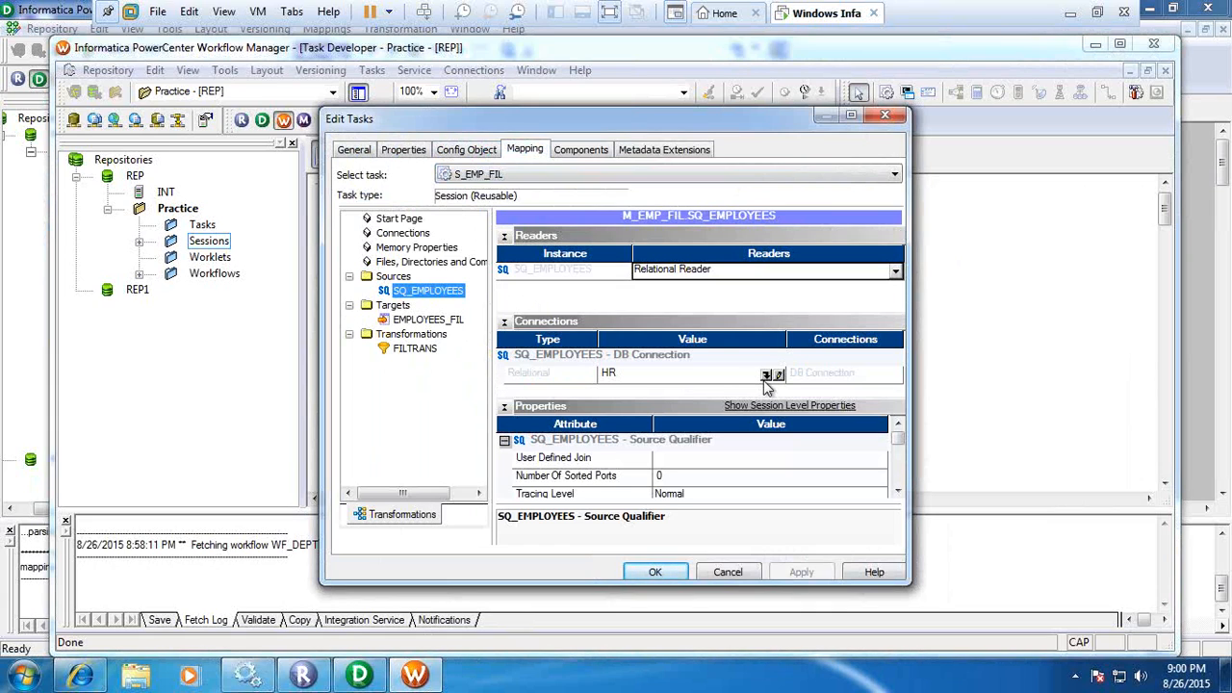
left_click(431, 321)
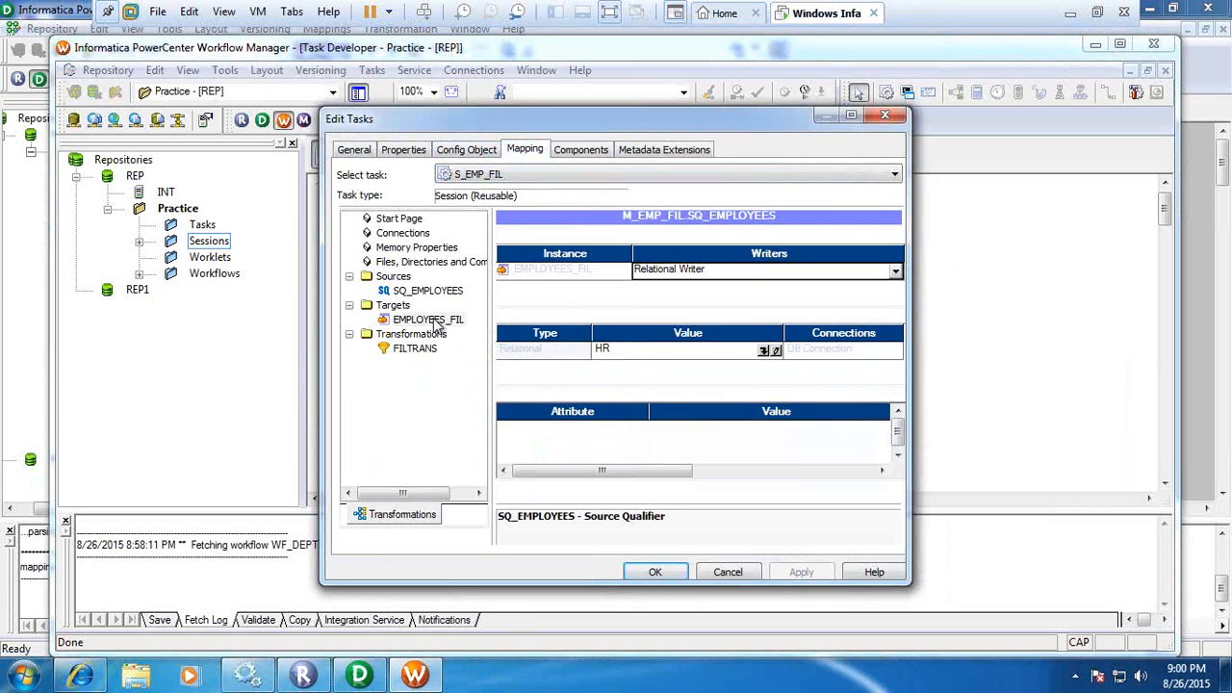
left_click(765, 359)
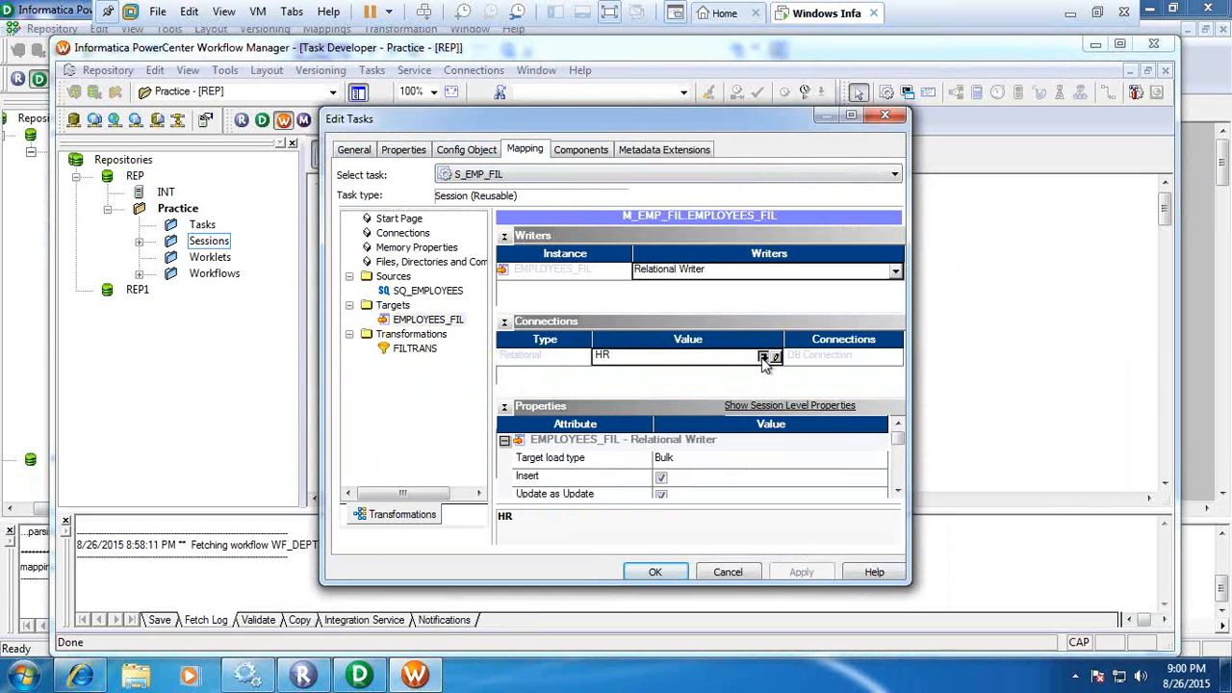
left_click(766, 358)
left_click(564, 360)
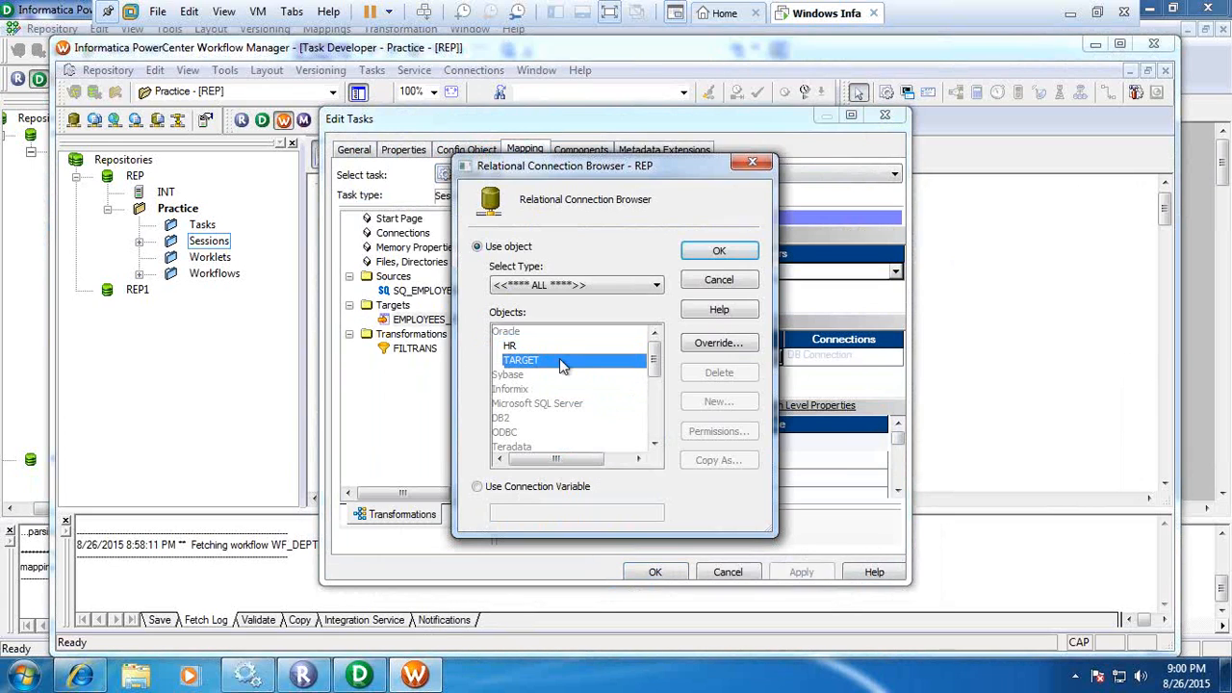
left_click(713, 252)
Set the target load type of EMPLOYEES_FIL to Normal, then accept the session edits and save to the repository.
left_click(741, 458)
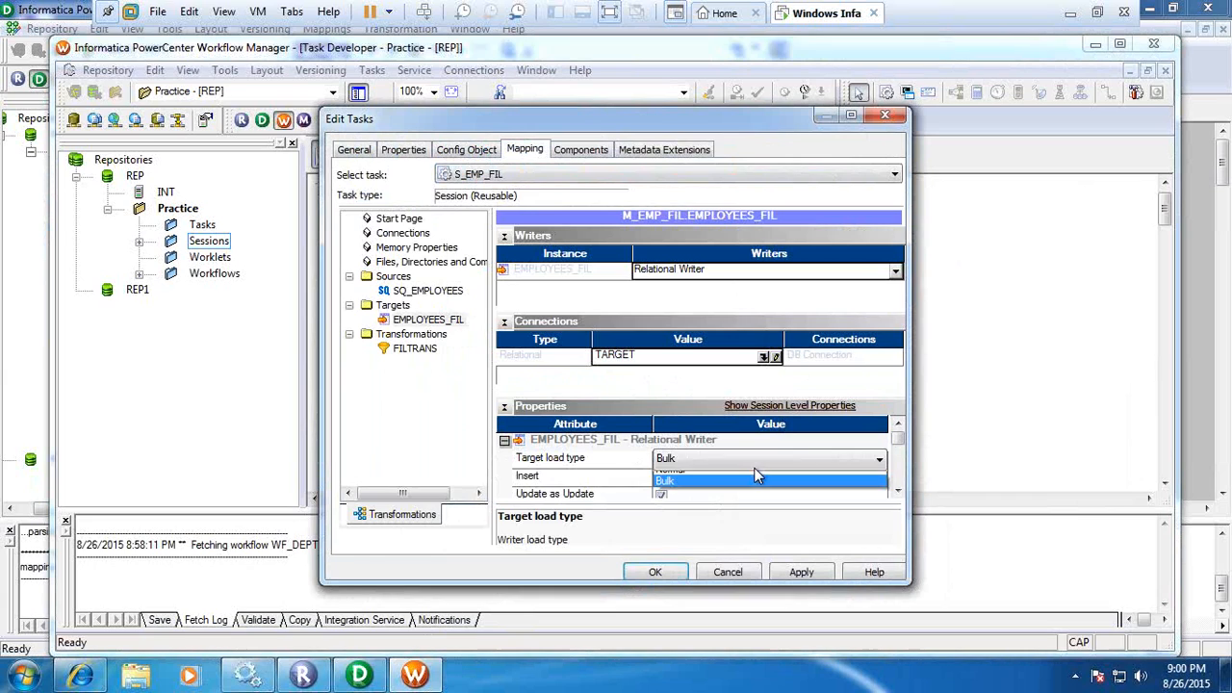
left_click(734, 481)
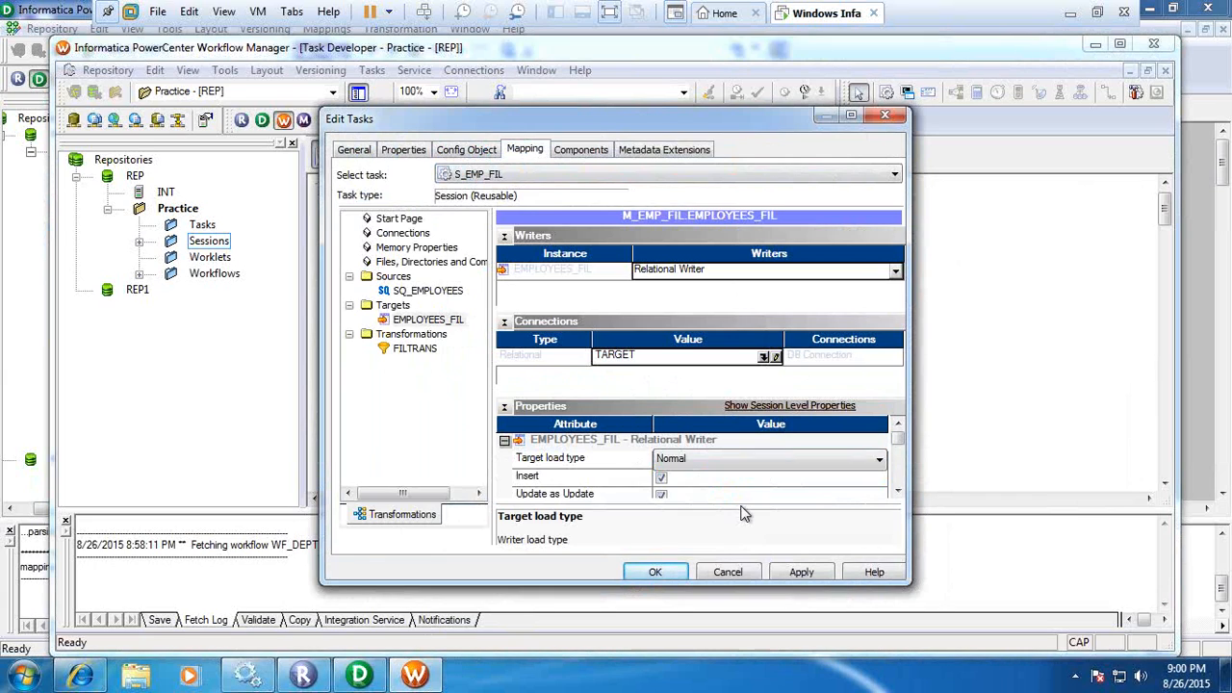
left_click(809, 571)
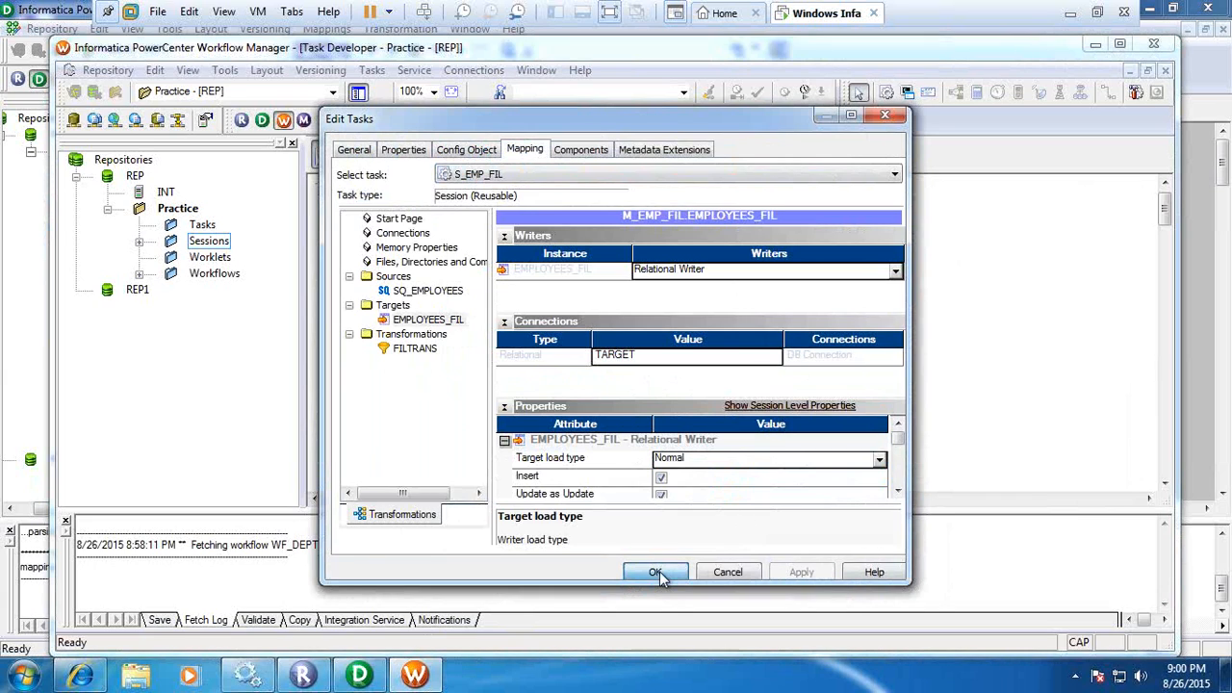
left_click(655, 572)
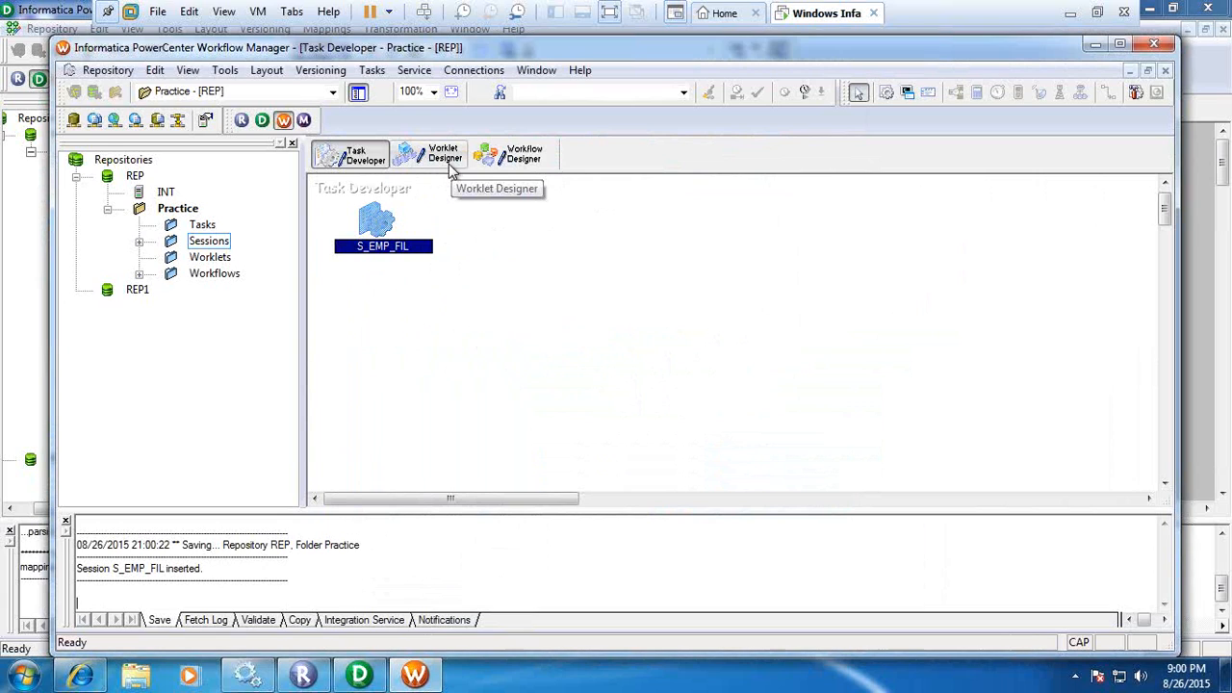
Start creating a new workflow in the Workflow Designer and name it WF_EMP_FIL.
left_click(527, 158)
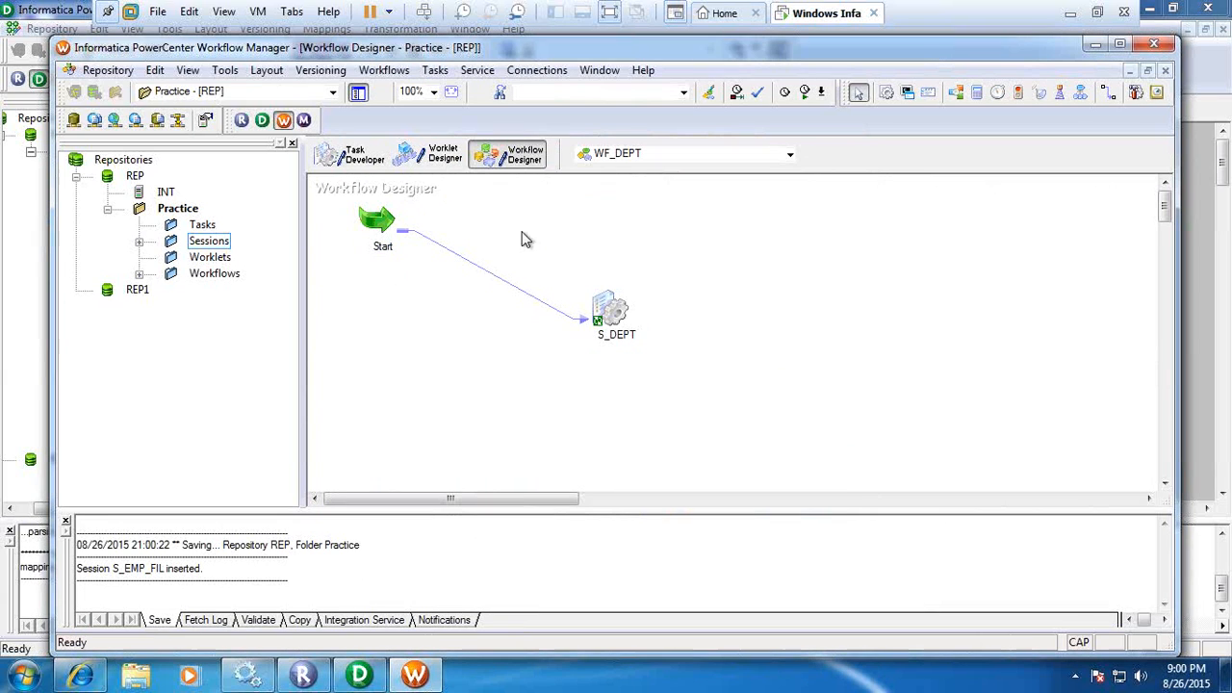
left_click(395, 75)
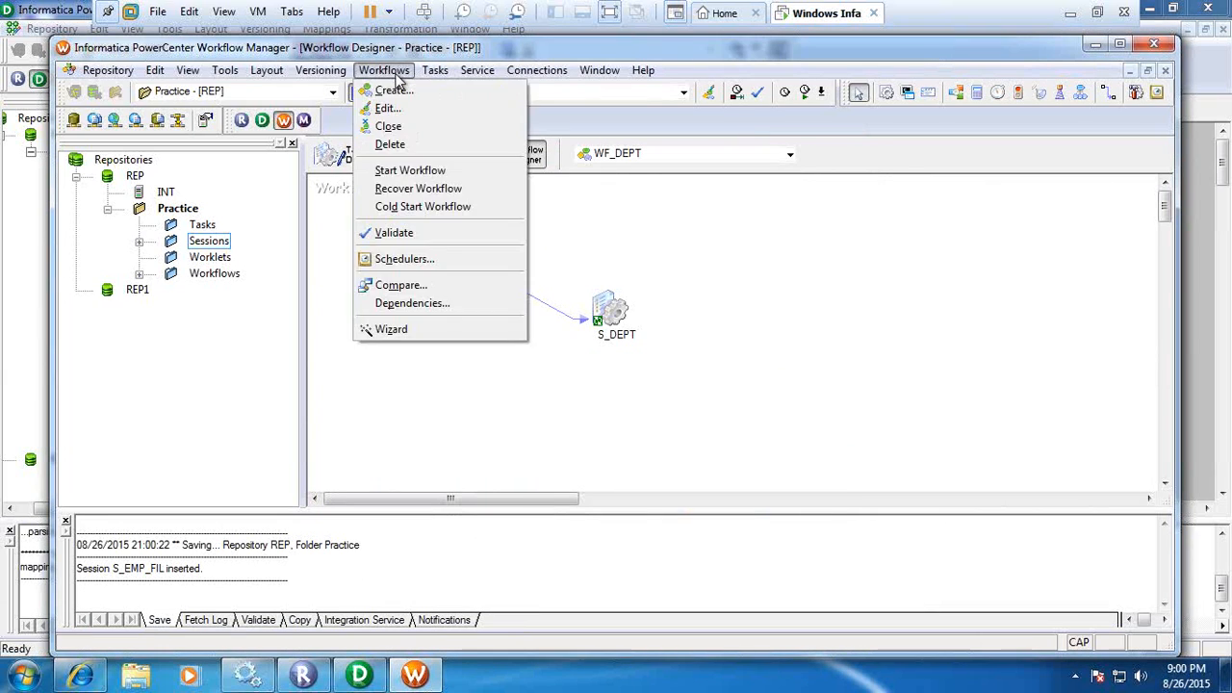
left_click(402, 91)
type("W")
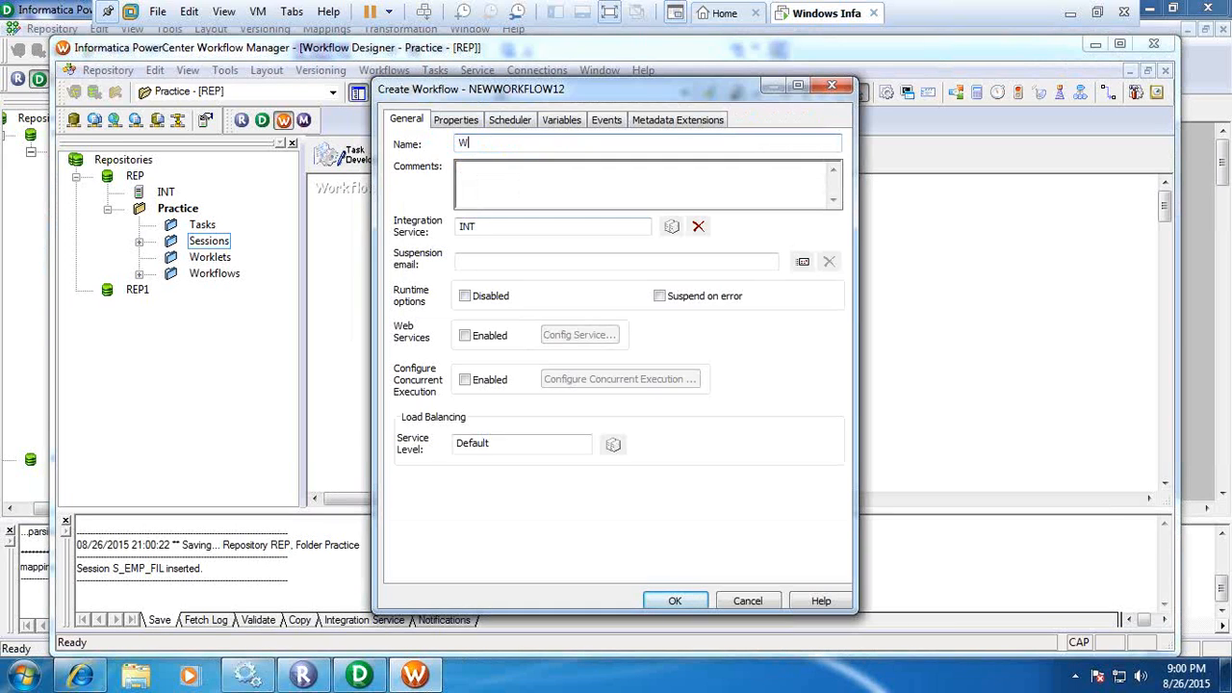
type("F_EMPFIL")
left_click(499, 142)
type("_")
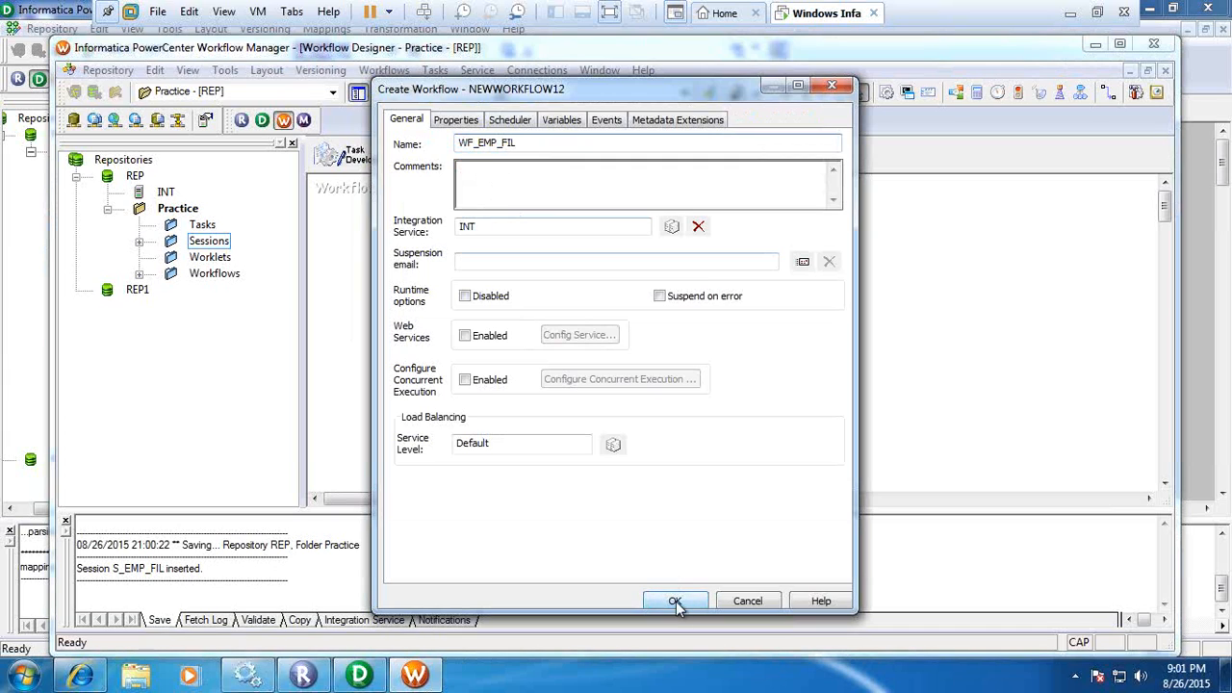
Review the new workflow's properties, scheduler, variables, events and metadata extensions, and accept the settings to create it.
left_click(455, 124)
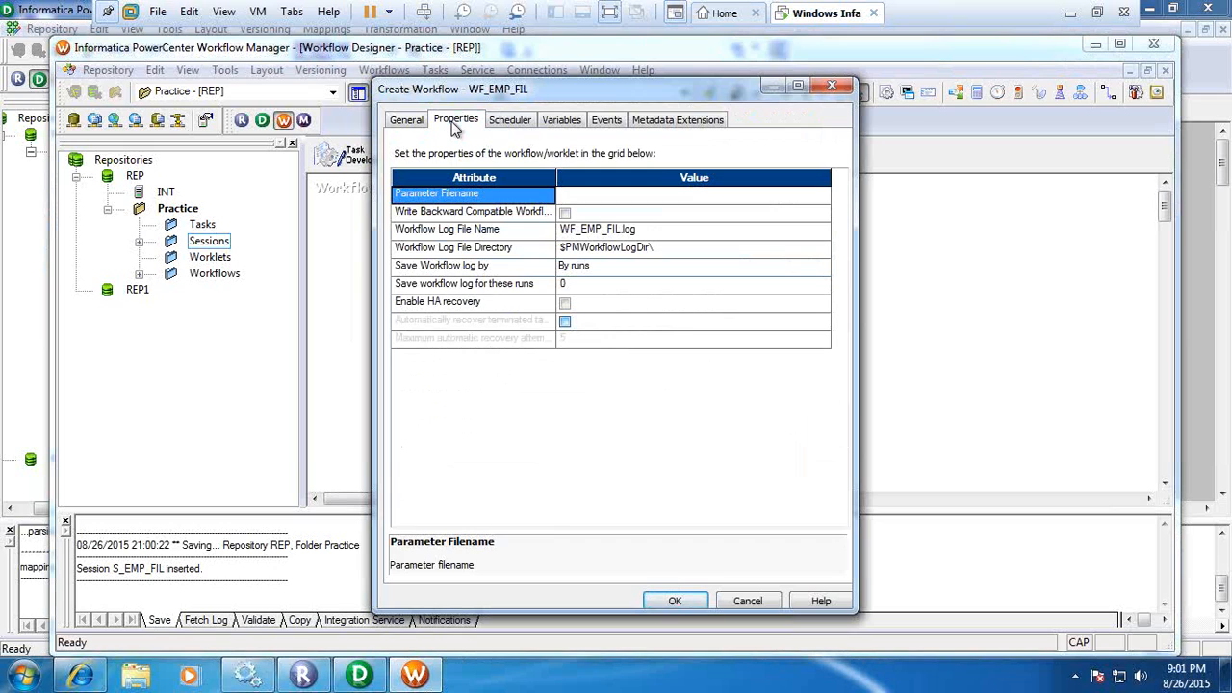
left_click(512, 125)
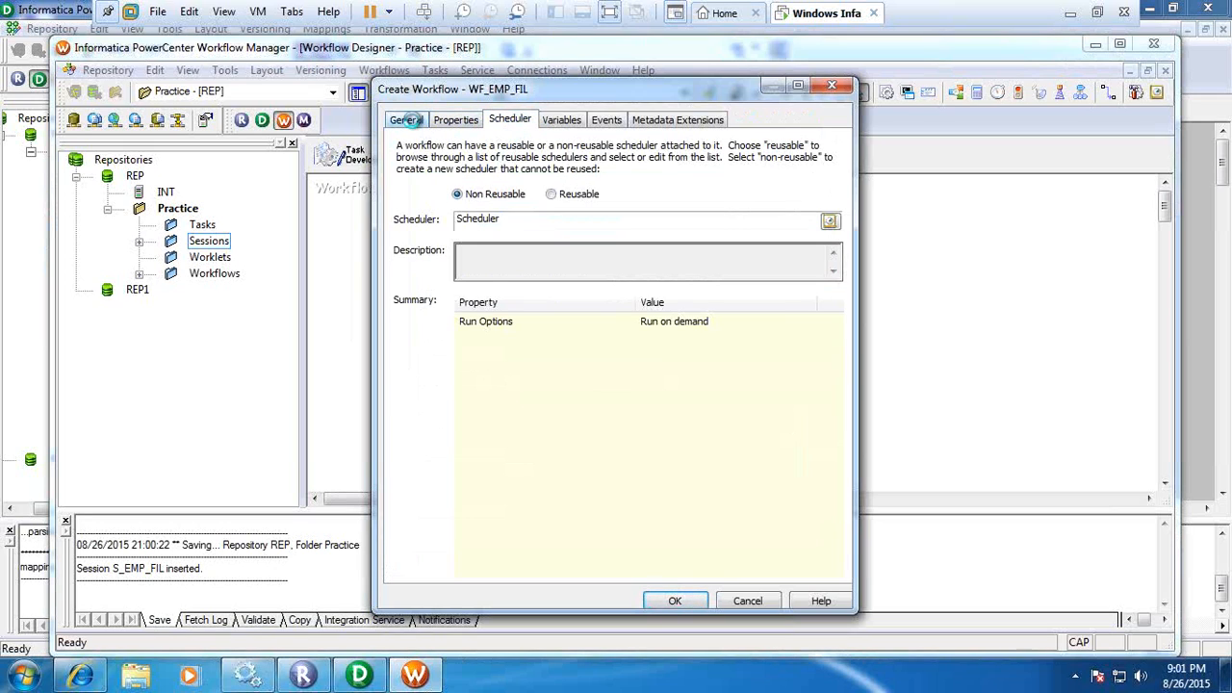
left_click(412, 123)
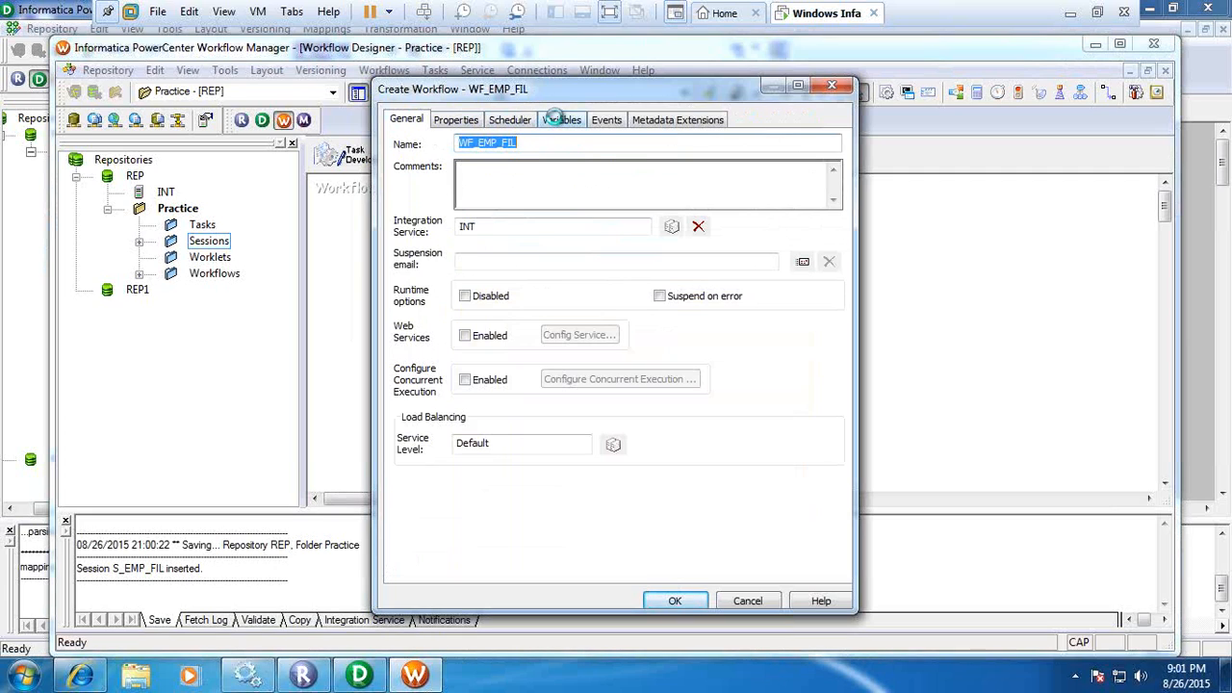
left_click(556, 117)
left_click(608, 121)
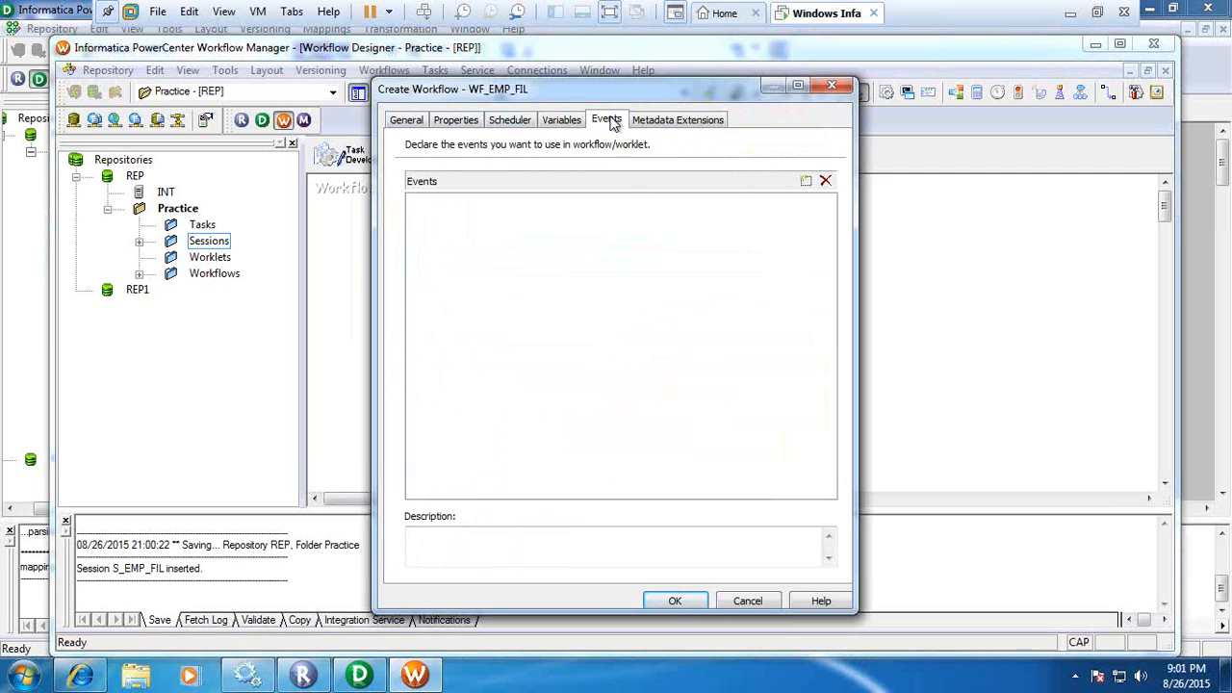
left_click(666, 121)
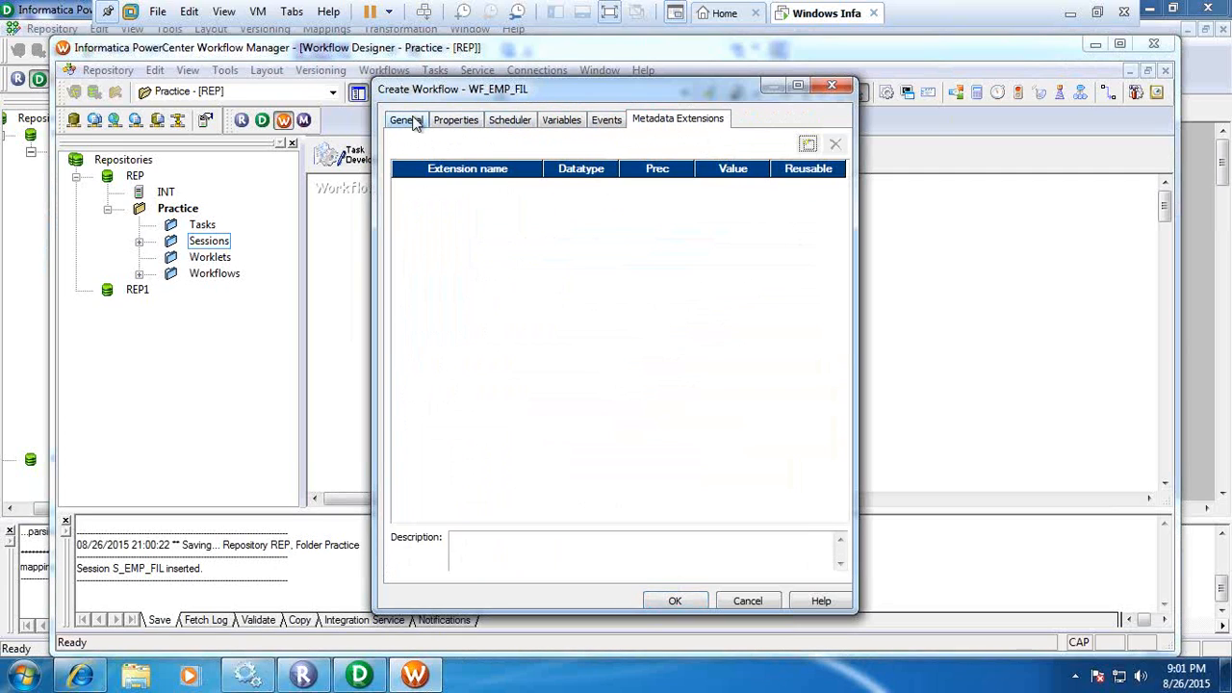
left_click(409, 120)
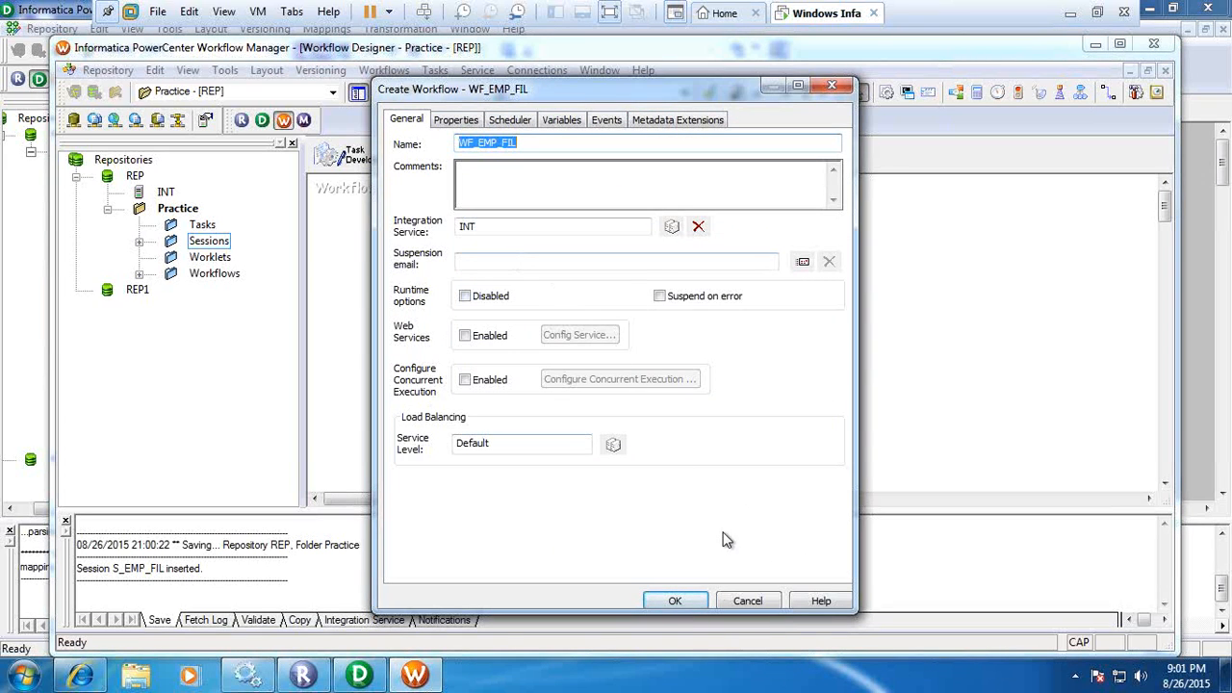
left_click(694, 603)
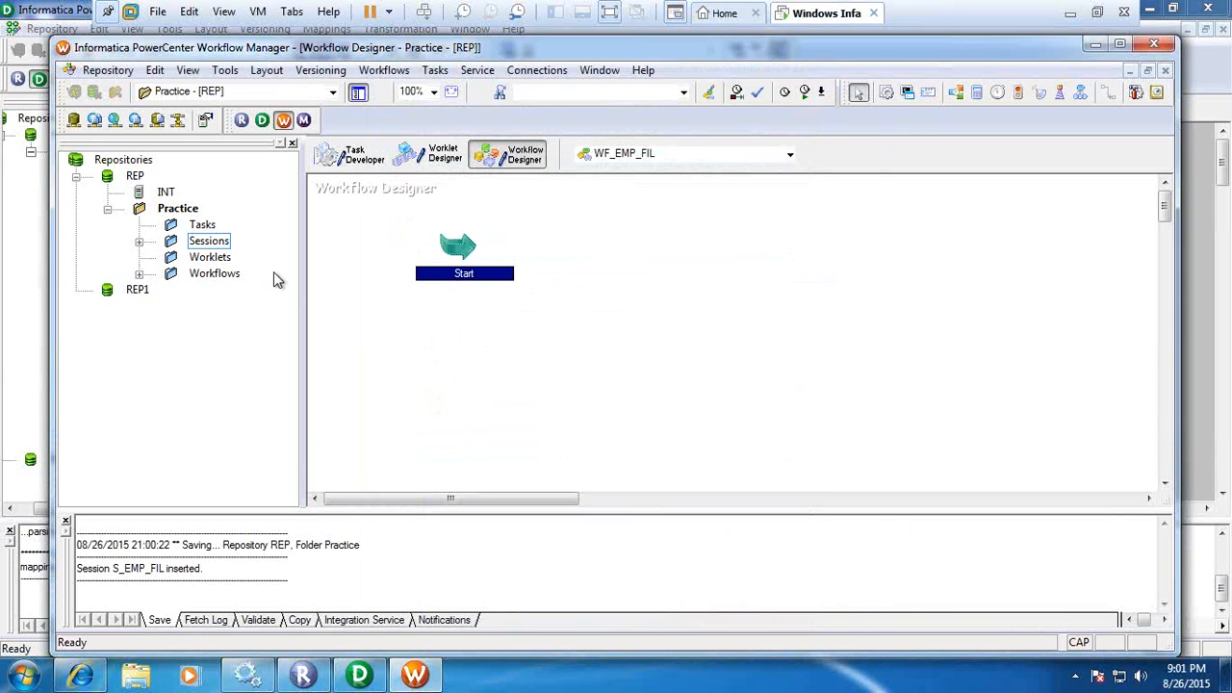
Add session S_EMP_FIL to the workflow with a link from the Start task, and save to the repository.
left_click(140, 241)
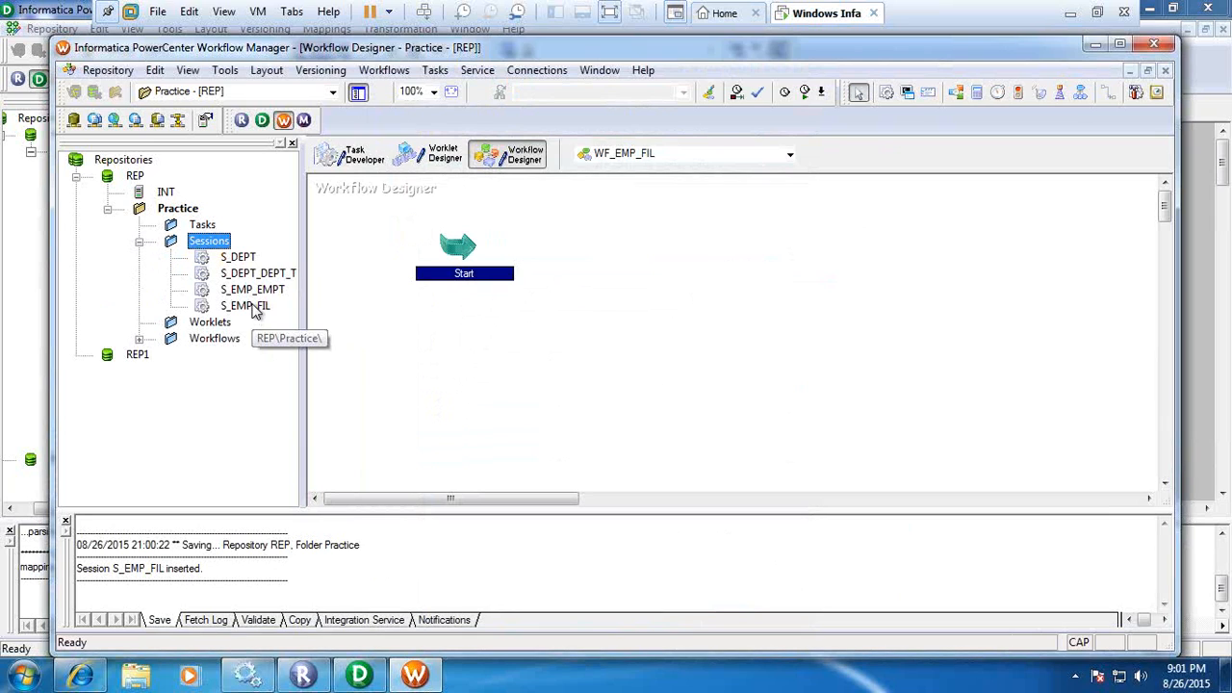
left_click_drag(256, 307, 663, 323)
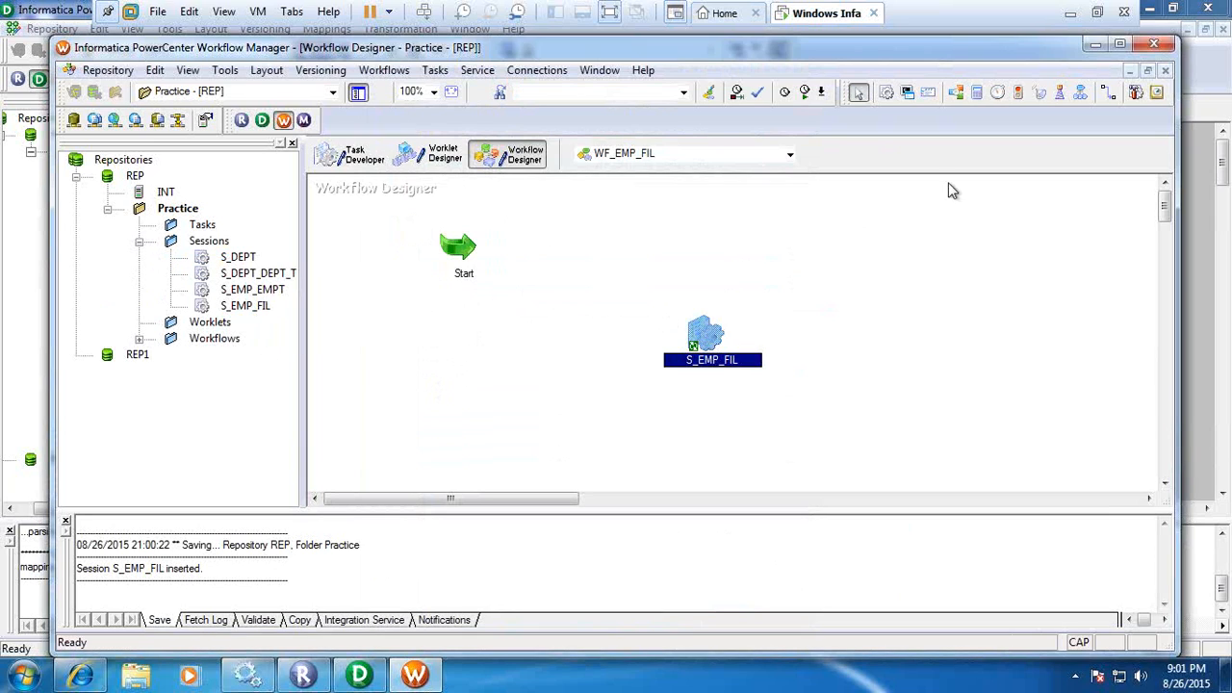
left_click(1109, 96)
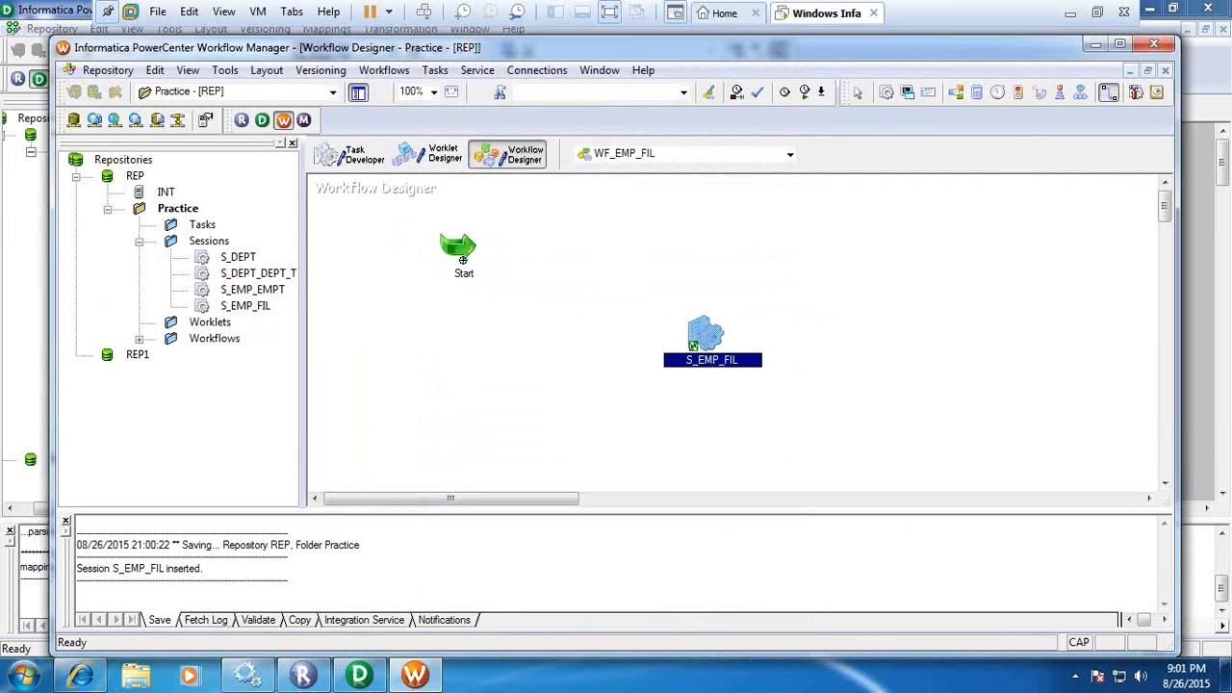
left_click_drag(462, 253, 696, 338)
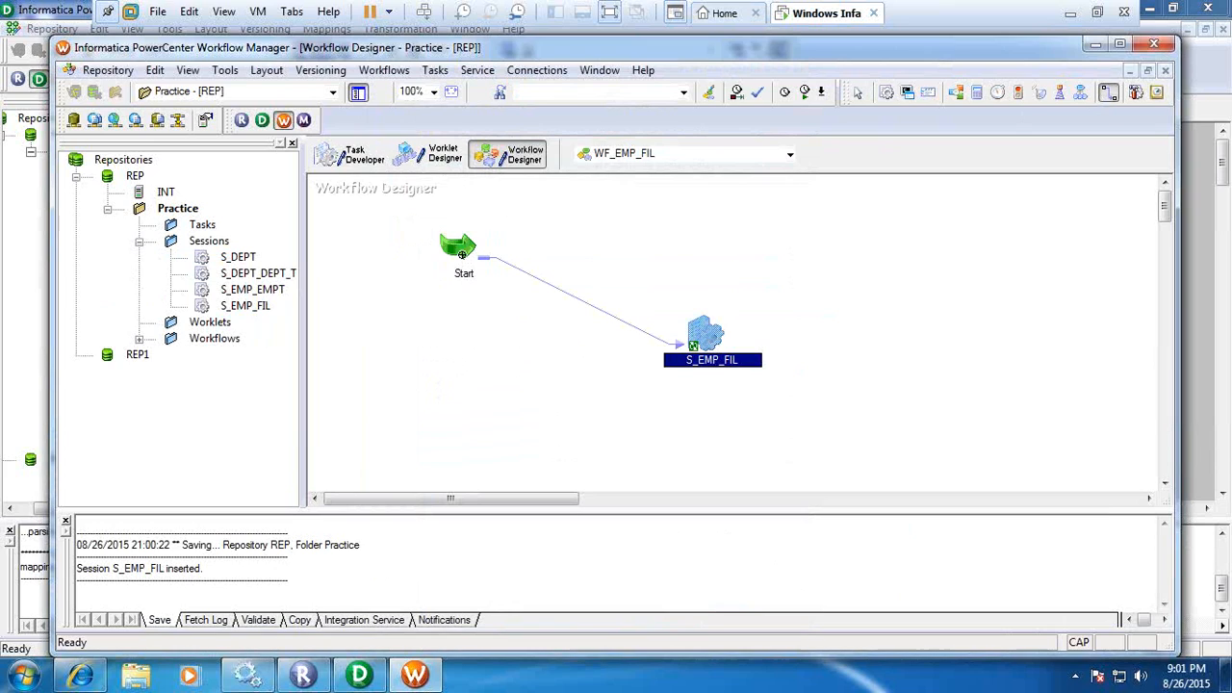
left_click(484, 355)
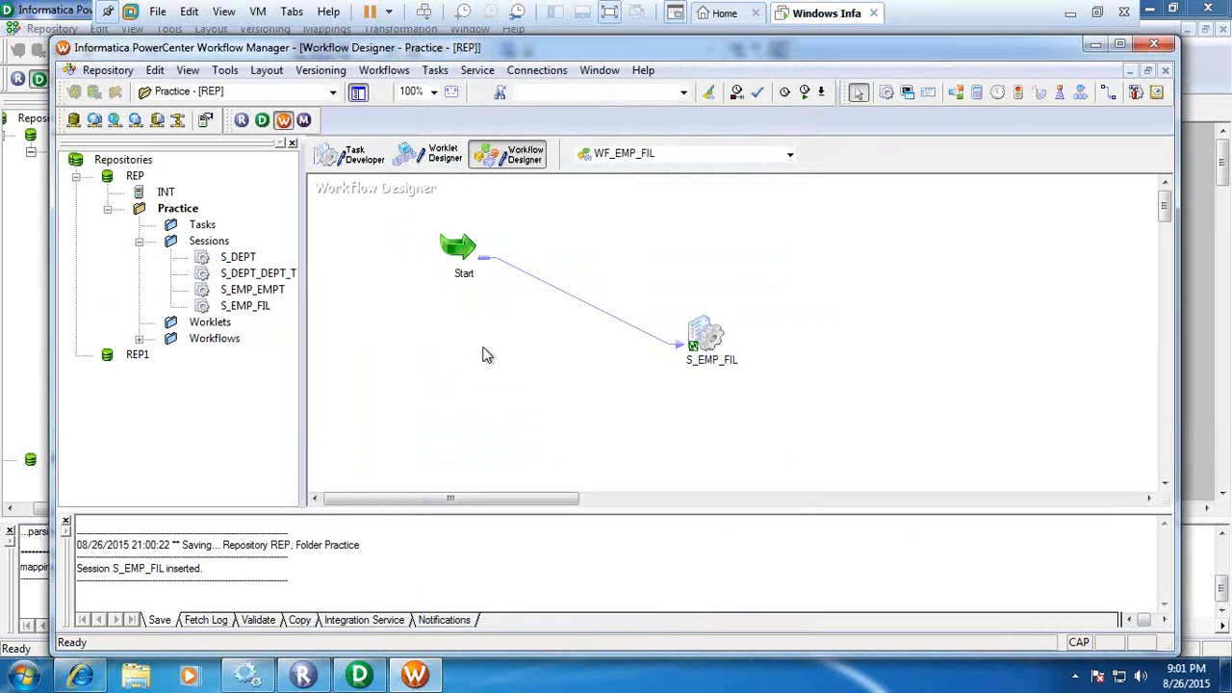
key("ctrl+s")
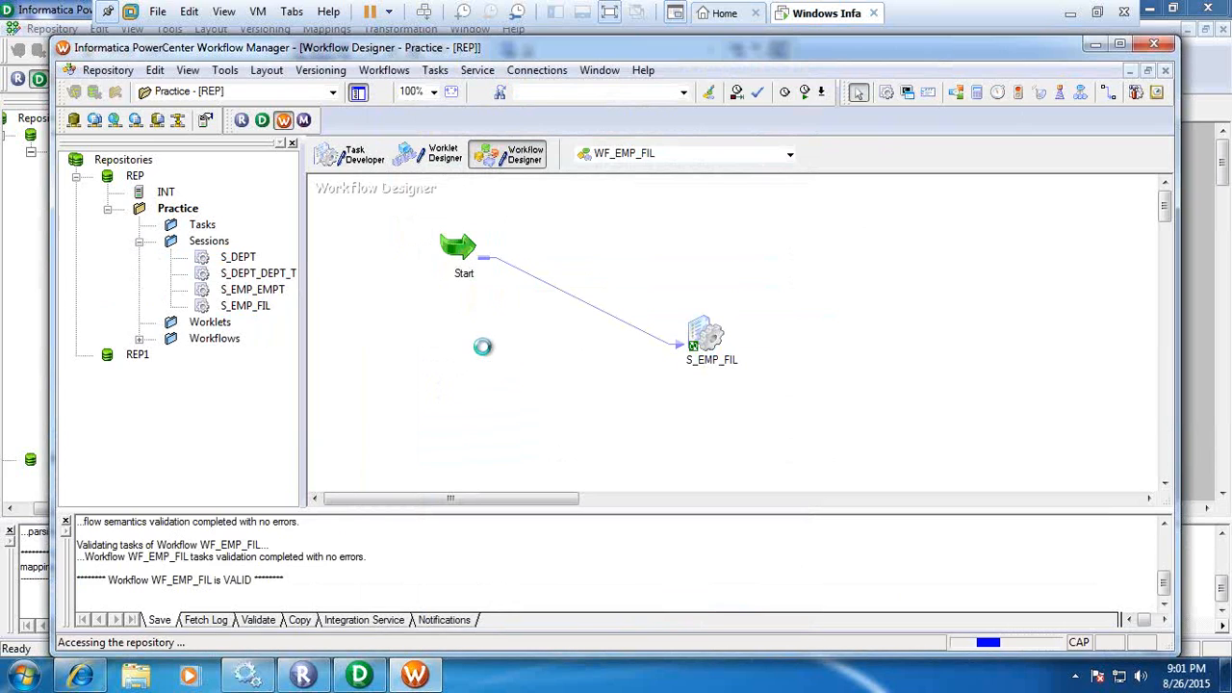
right_click(465, 256)
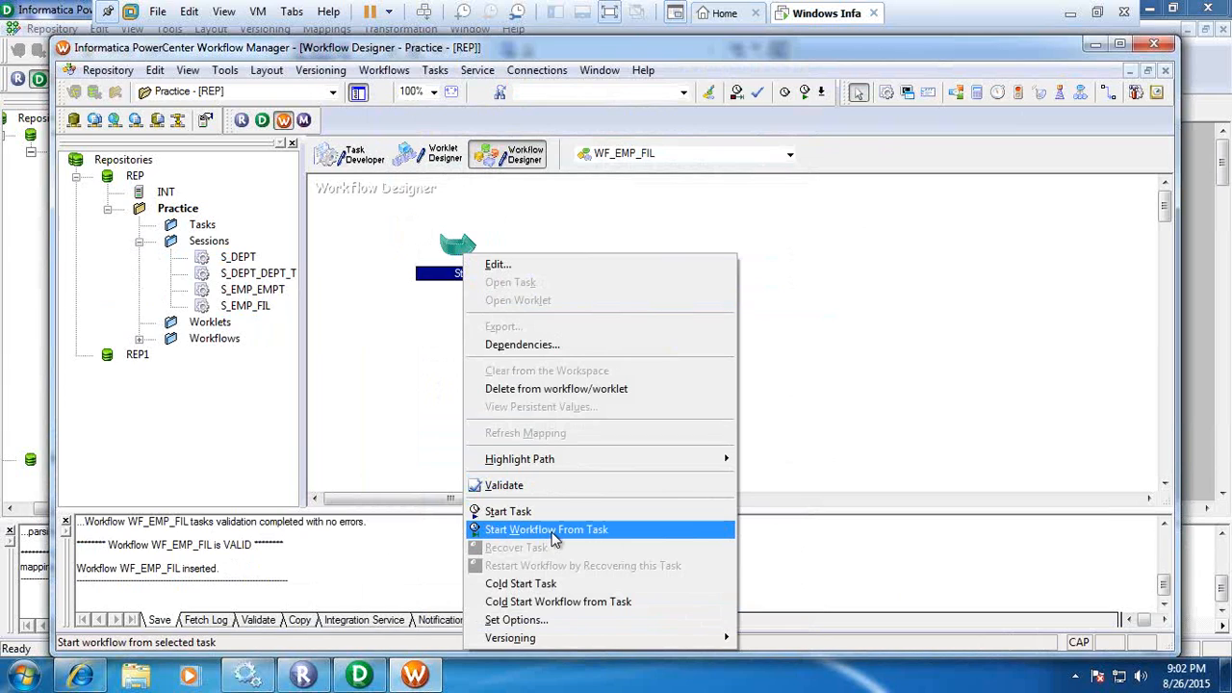
left_click(406, 366)
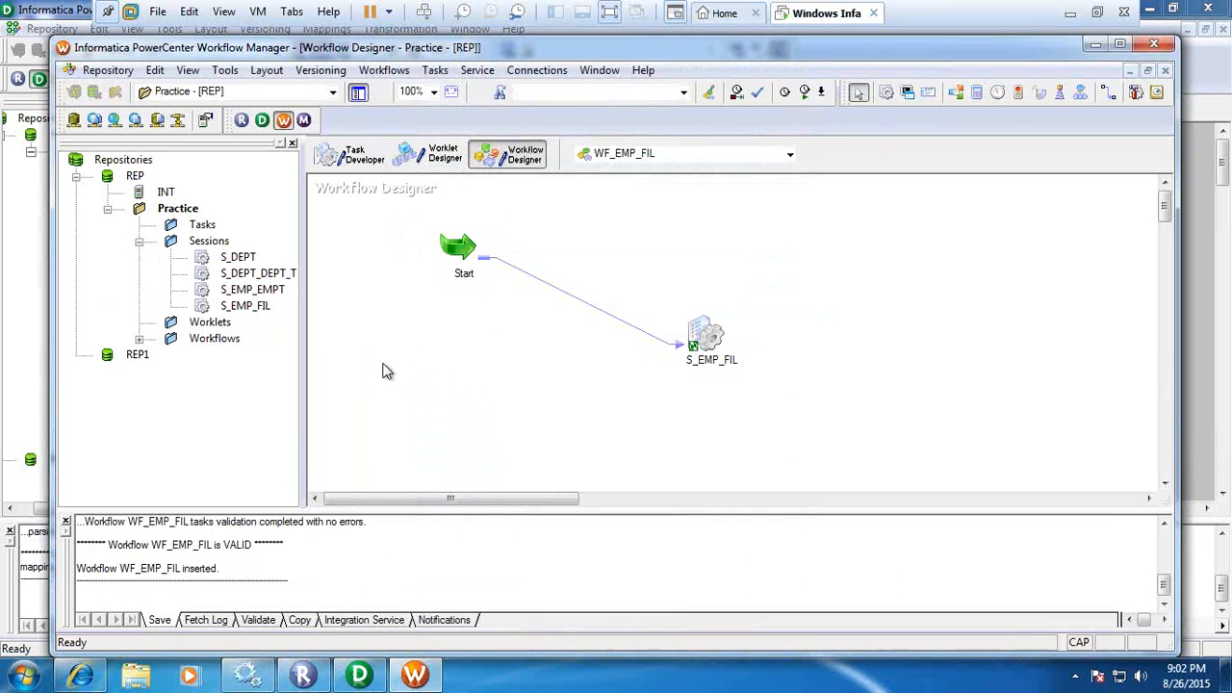
Open the Workflow Monitor maximized and connect to the INT integration service under repository REP.
left_click(304, 121)
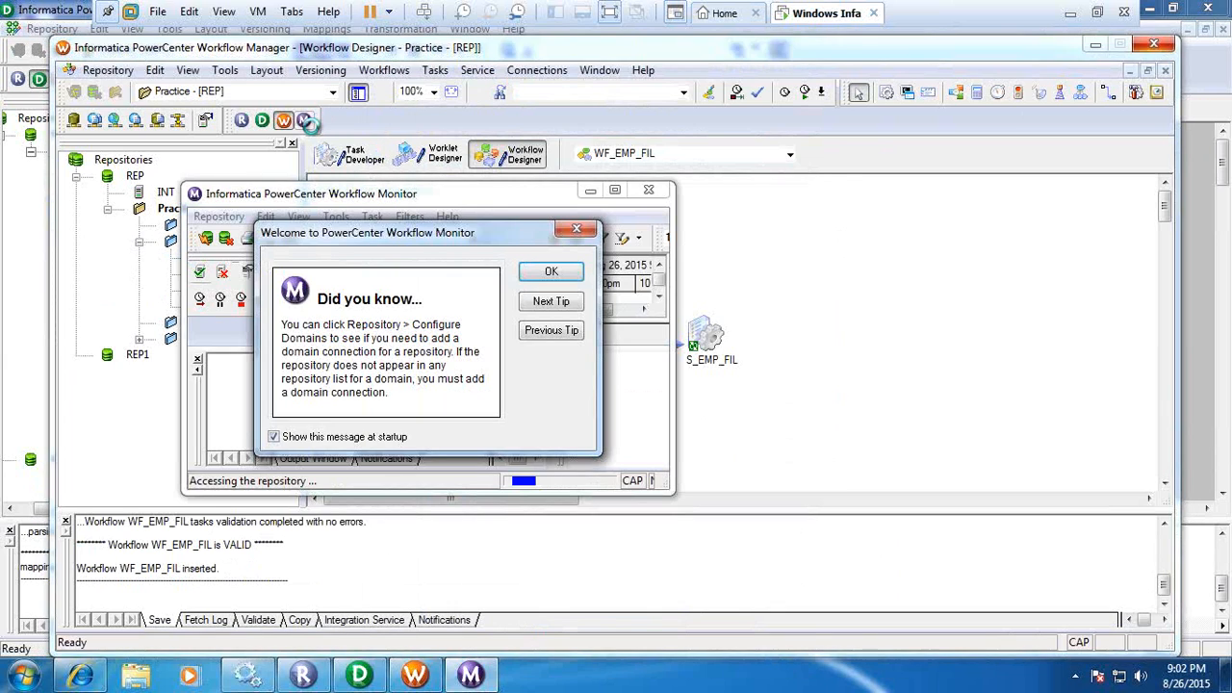
left_click(552, 272)
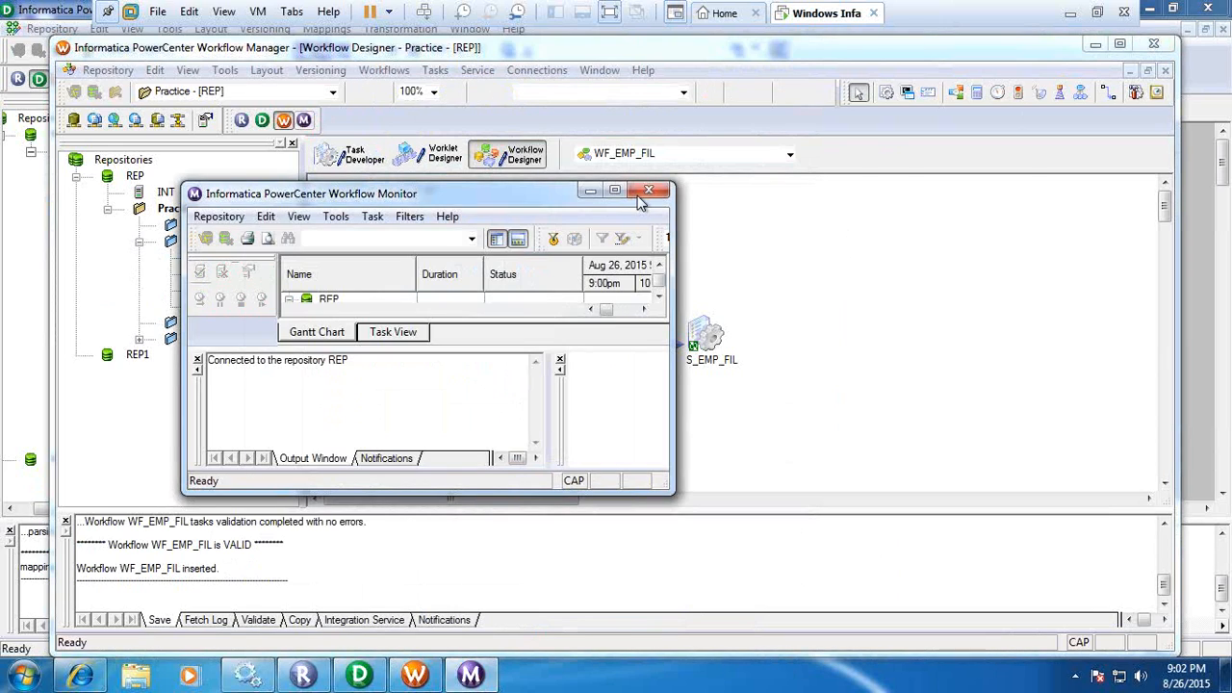
left_click(614, 190)
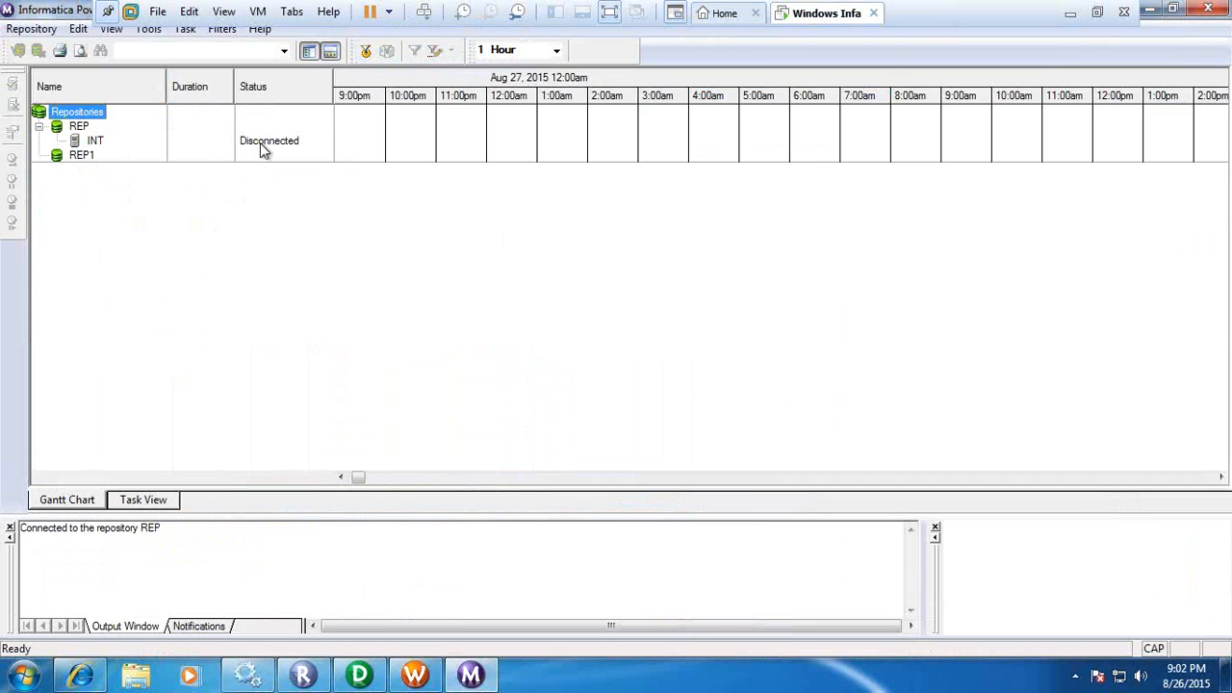
right_click(96, 143)
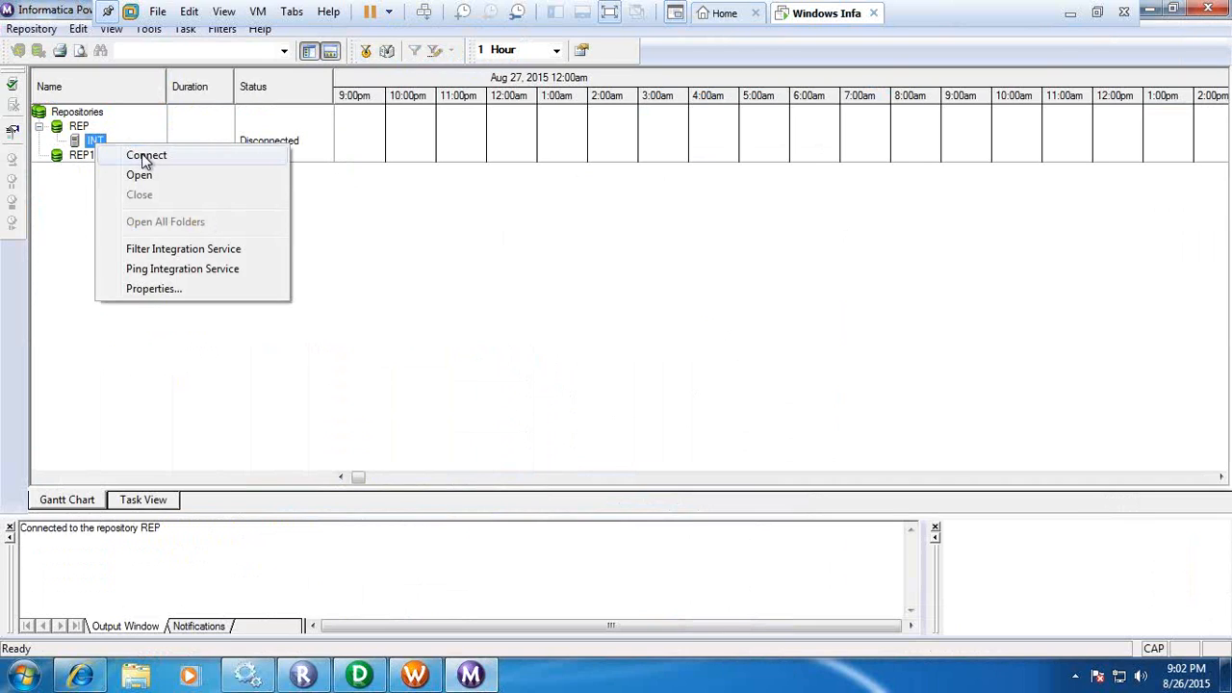
left_click(144, 158)
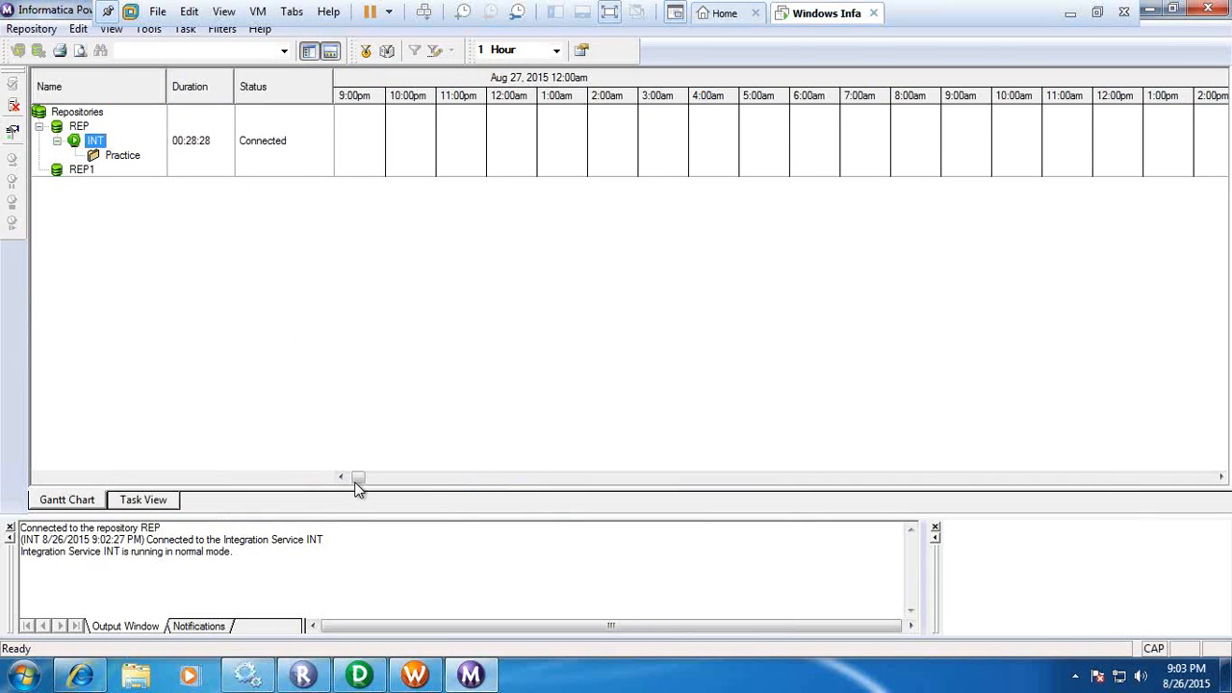
Switch back to the Workflow Manager and start workflow WF_EMP_FIL from its Start task.
left_click(414, 678)
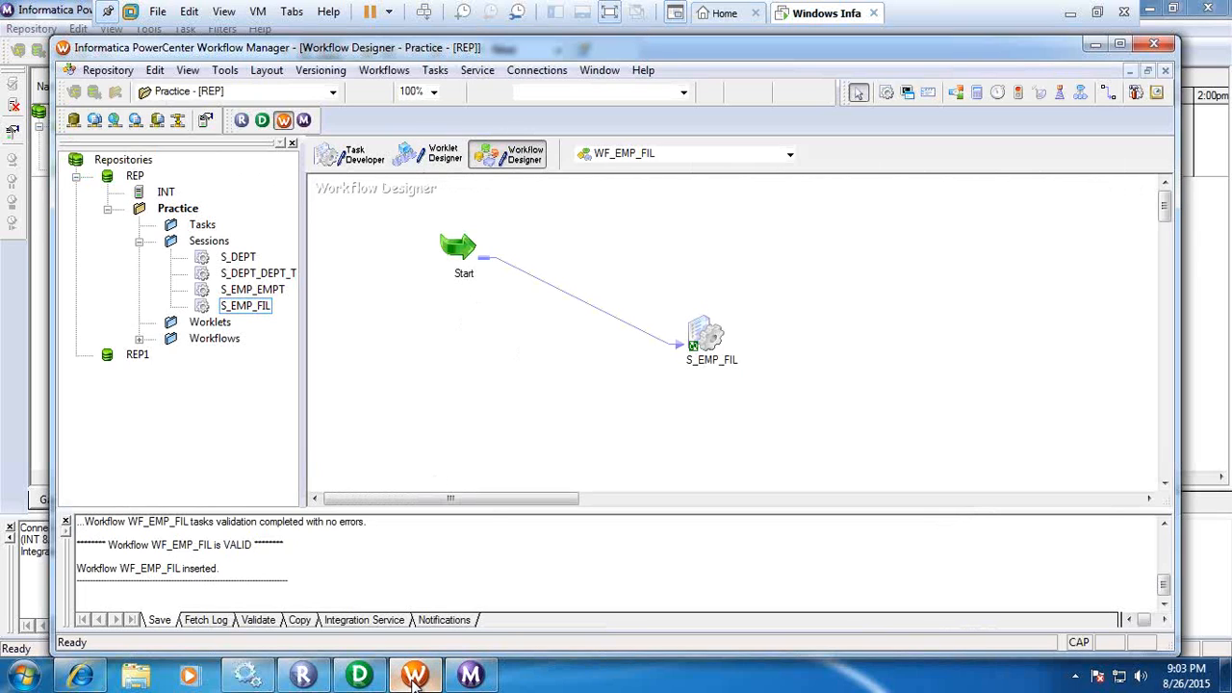
mouse_move(414, 678)
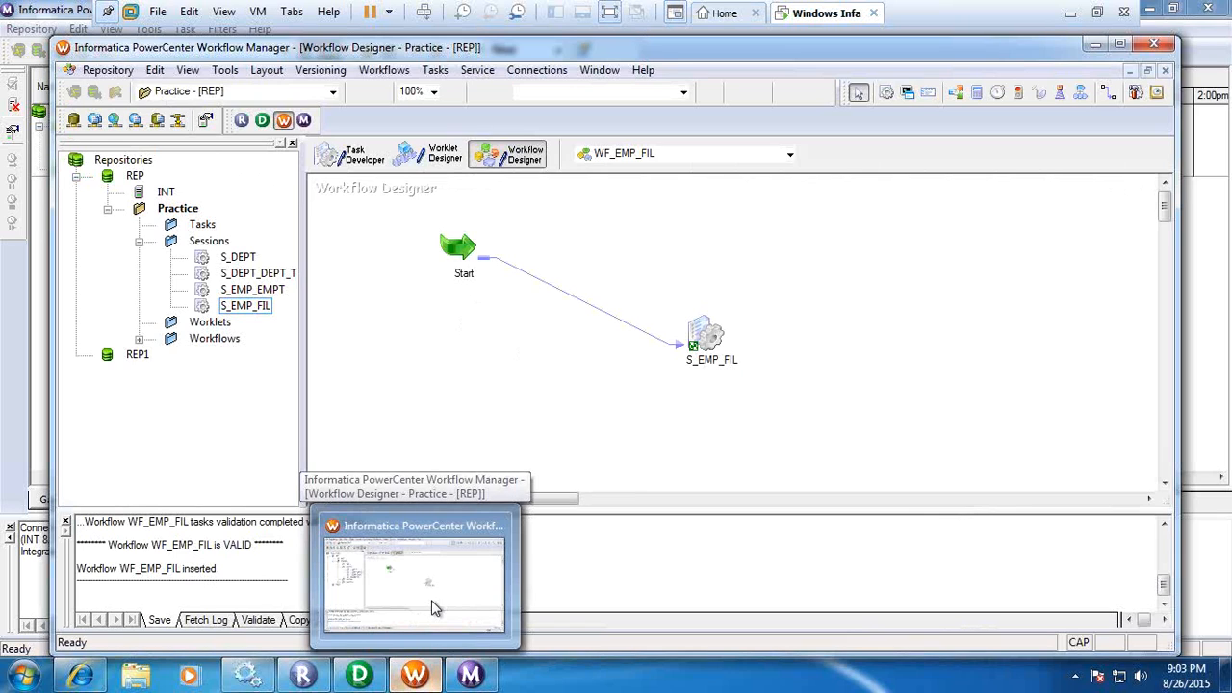
right_click(470, 241)
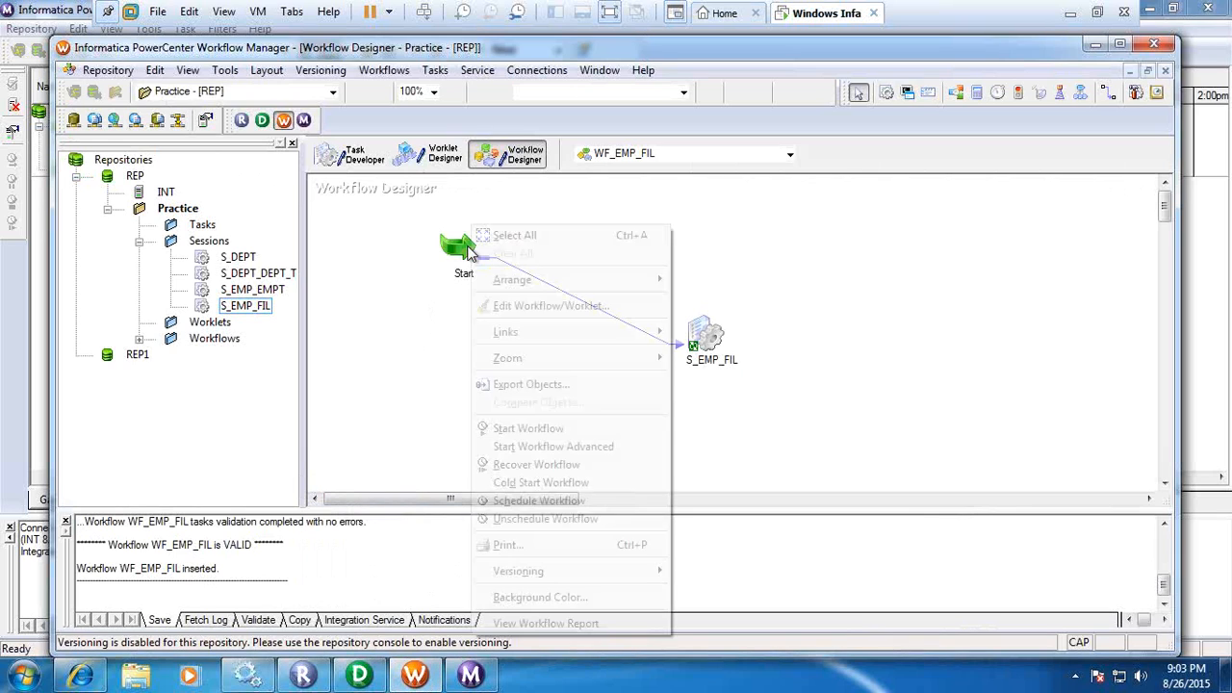
right_click(469, 249)
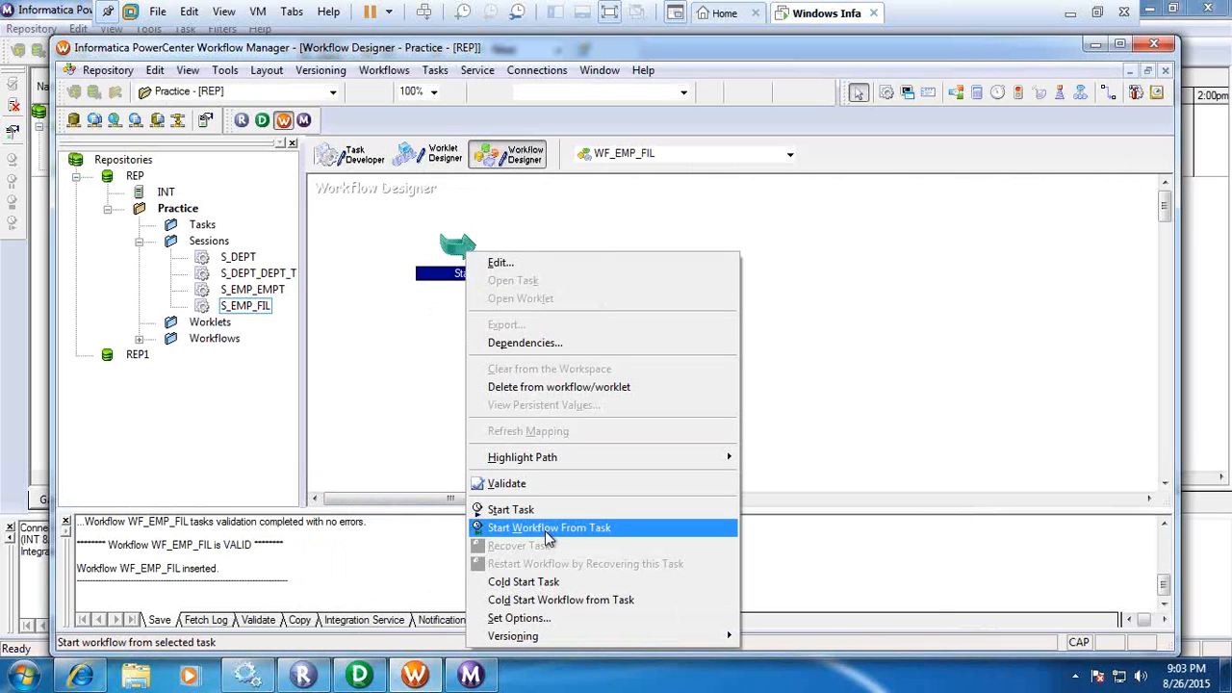
left_click(546, 529)
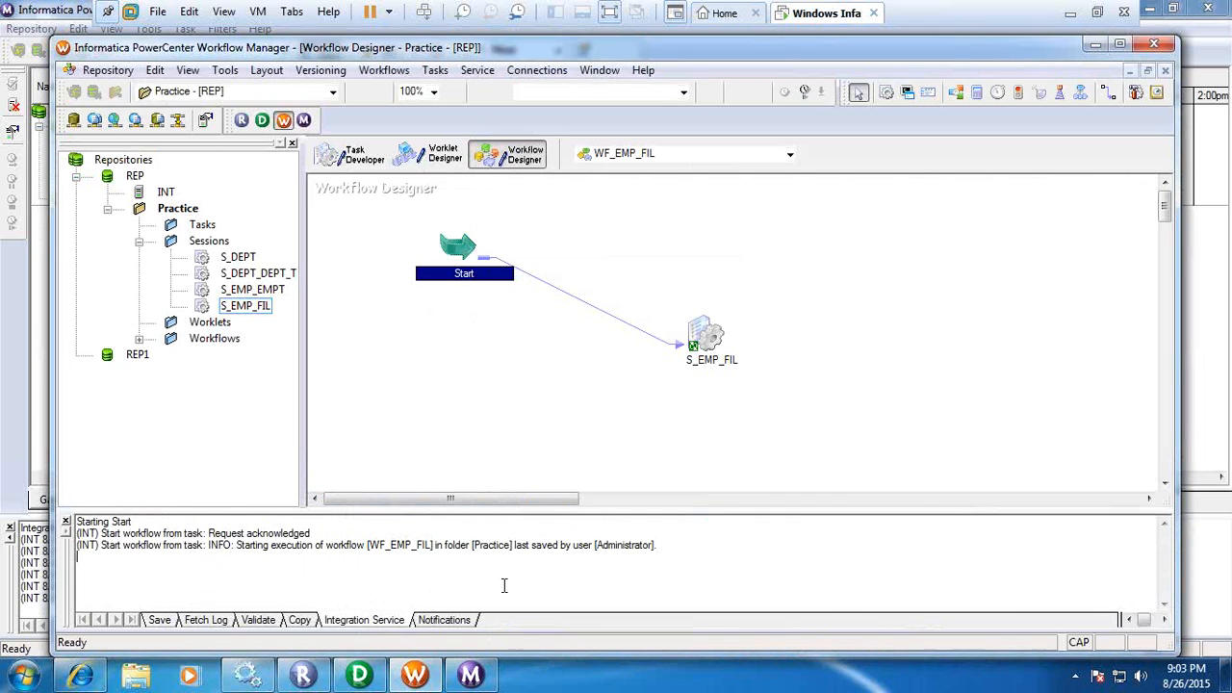
In the Workflow Monitor, examine the S_EMP_FIL run properties and its source/target statistics in an enlarged details area.
left_click(471, 674)
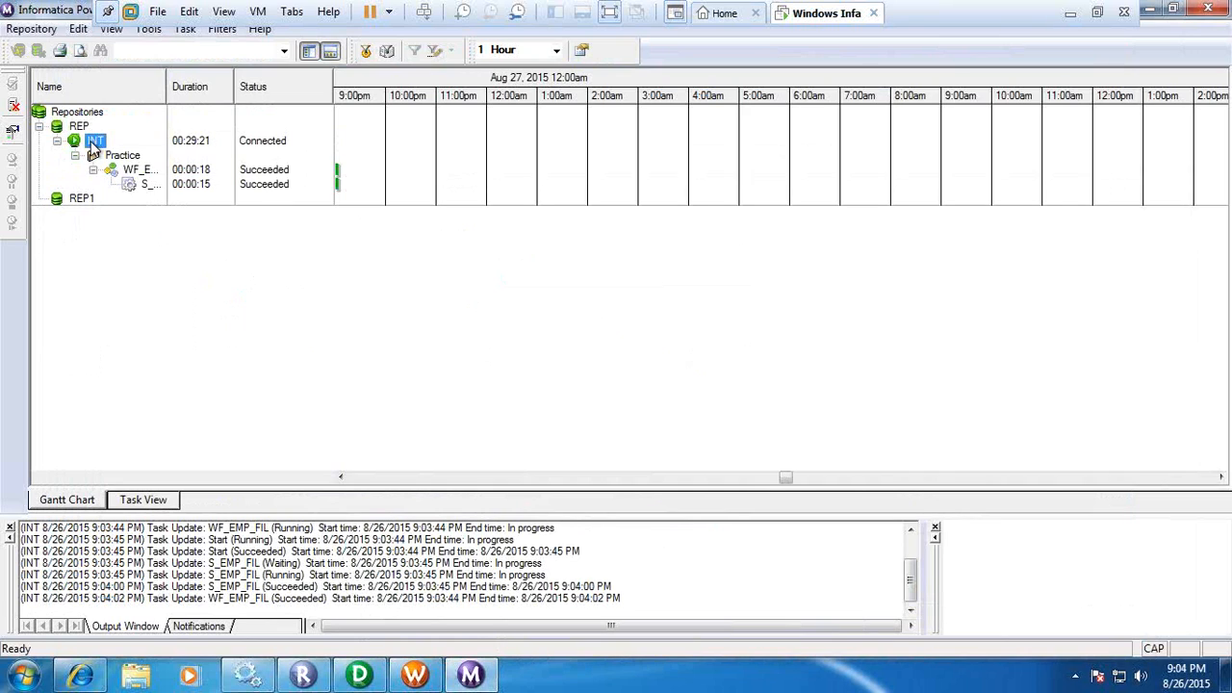
left_click(149, 188)
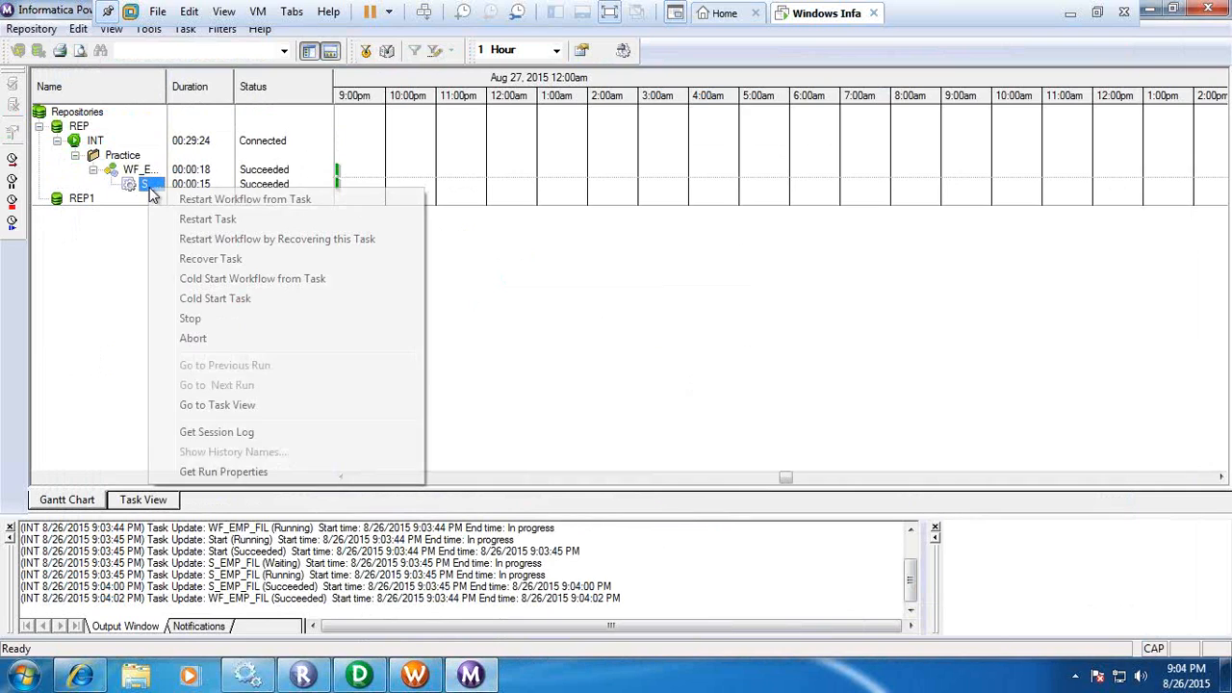
left_click(222, 471)
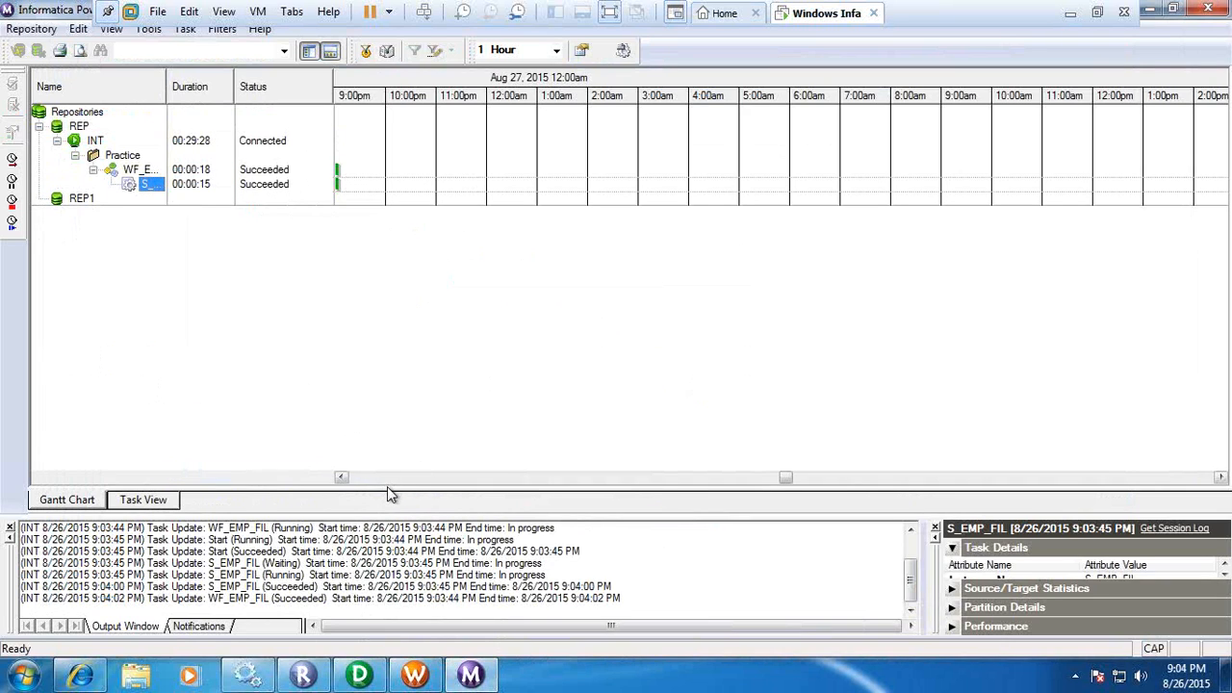
left_click_drag(388, 517, 389, 276)
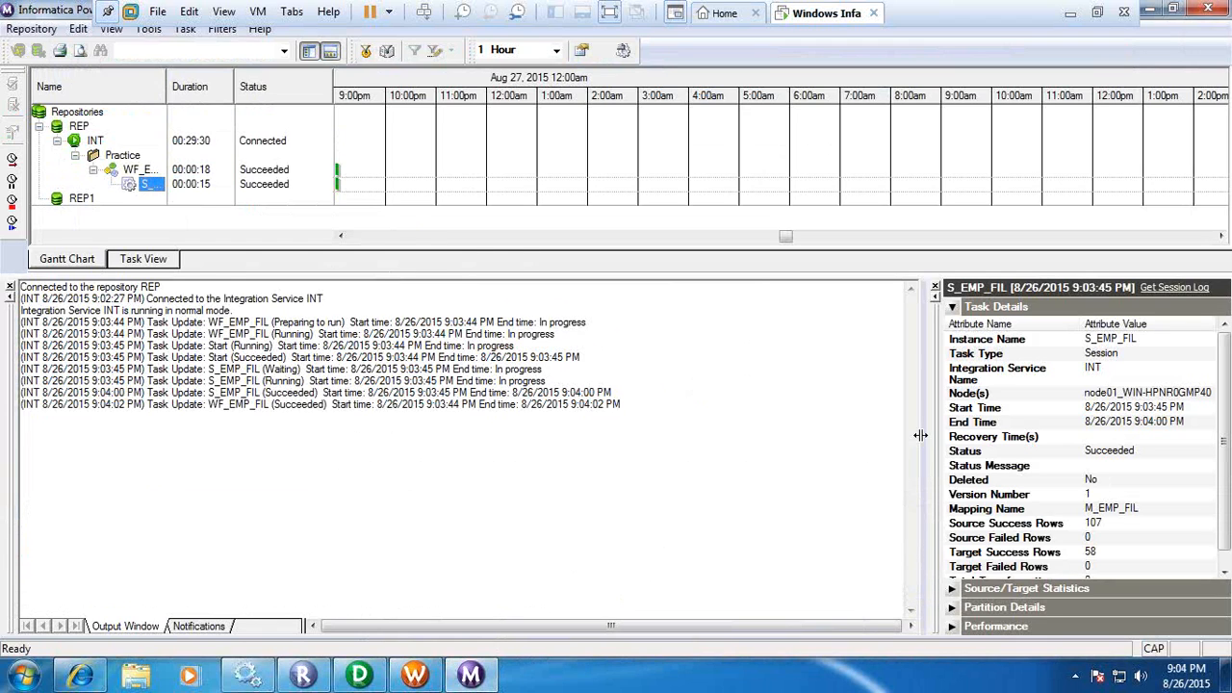
left_click_drag(923, 438, 679, 437)
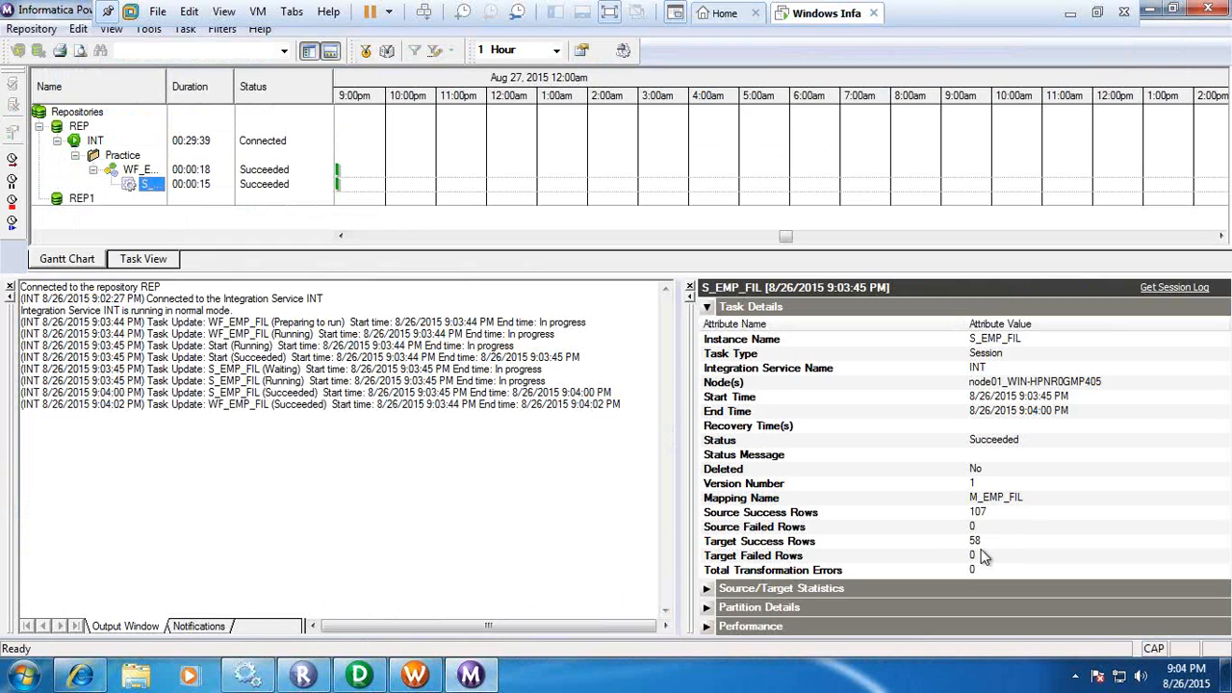
left_click(710, 589)
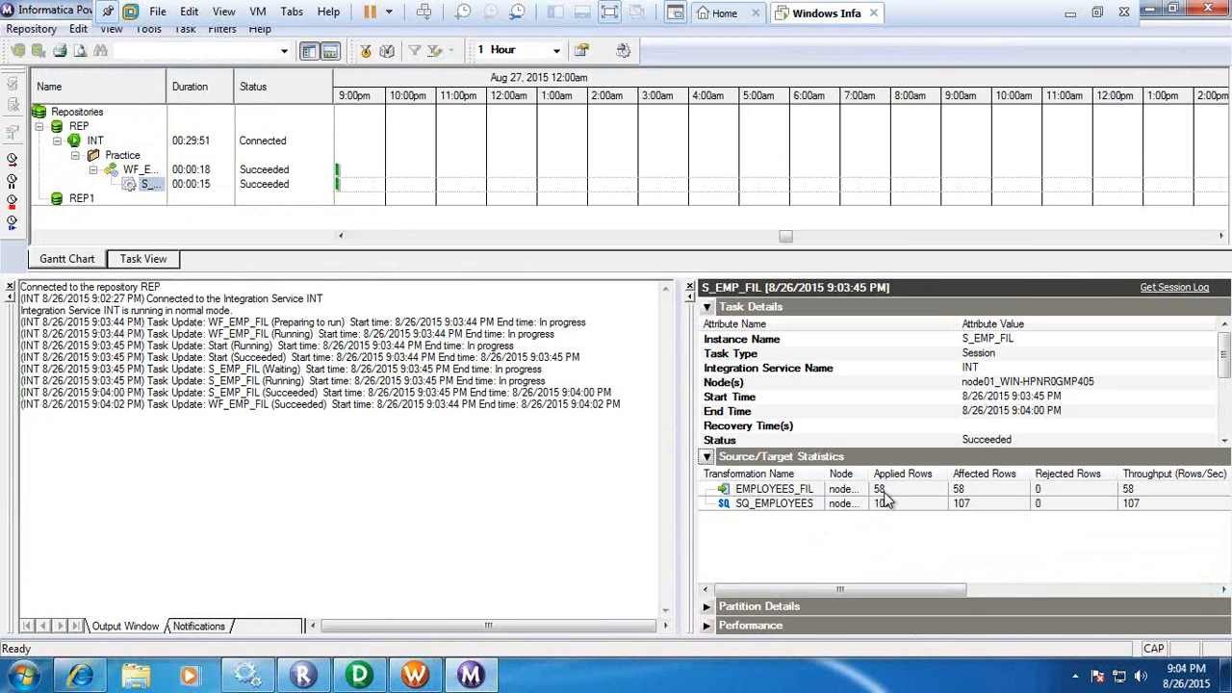
Switch to the PowerCenter Designer, select the EMPLOYEES source under HR, and open the Source Analyzer.
left_click_drag(885, 588, 871, 515)
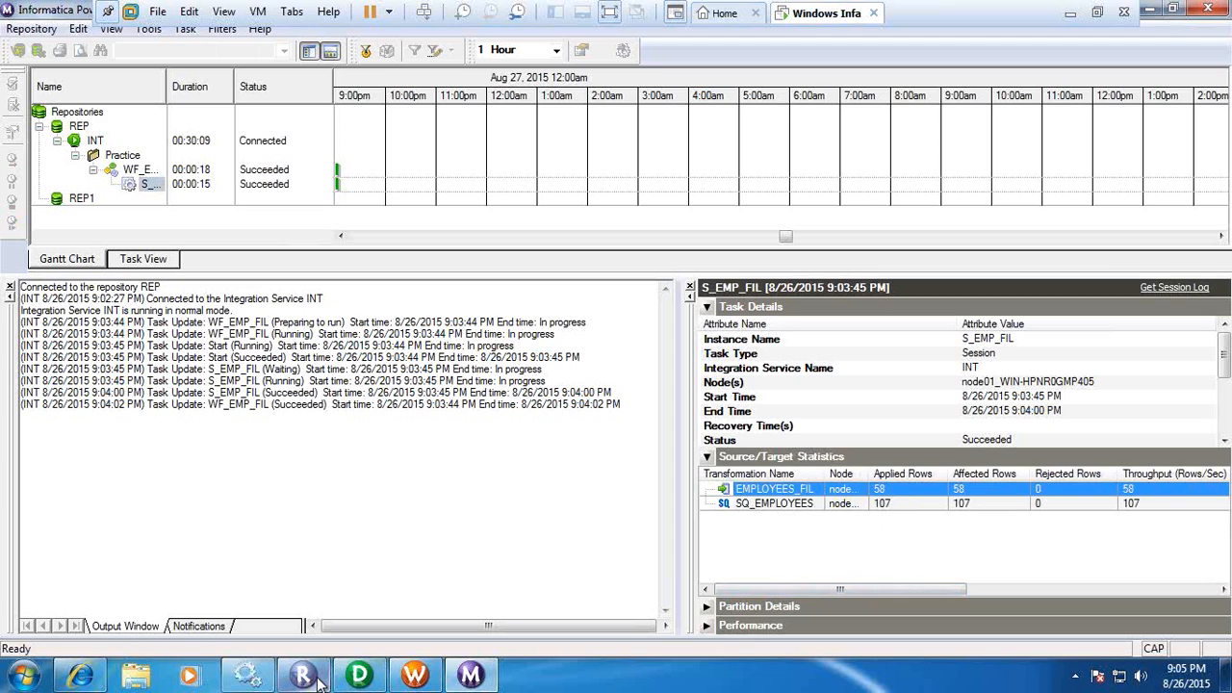
mouse_move(321, 680)
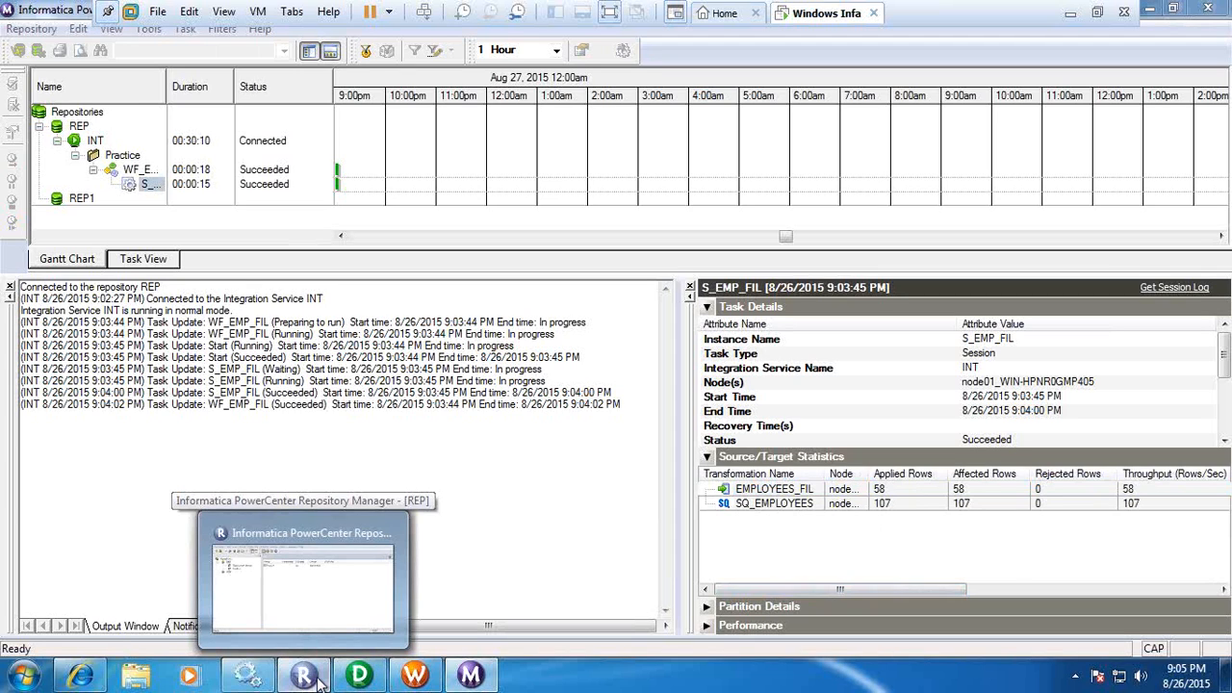
left_click(321, 679)
left_click(358, 680)
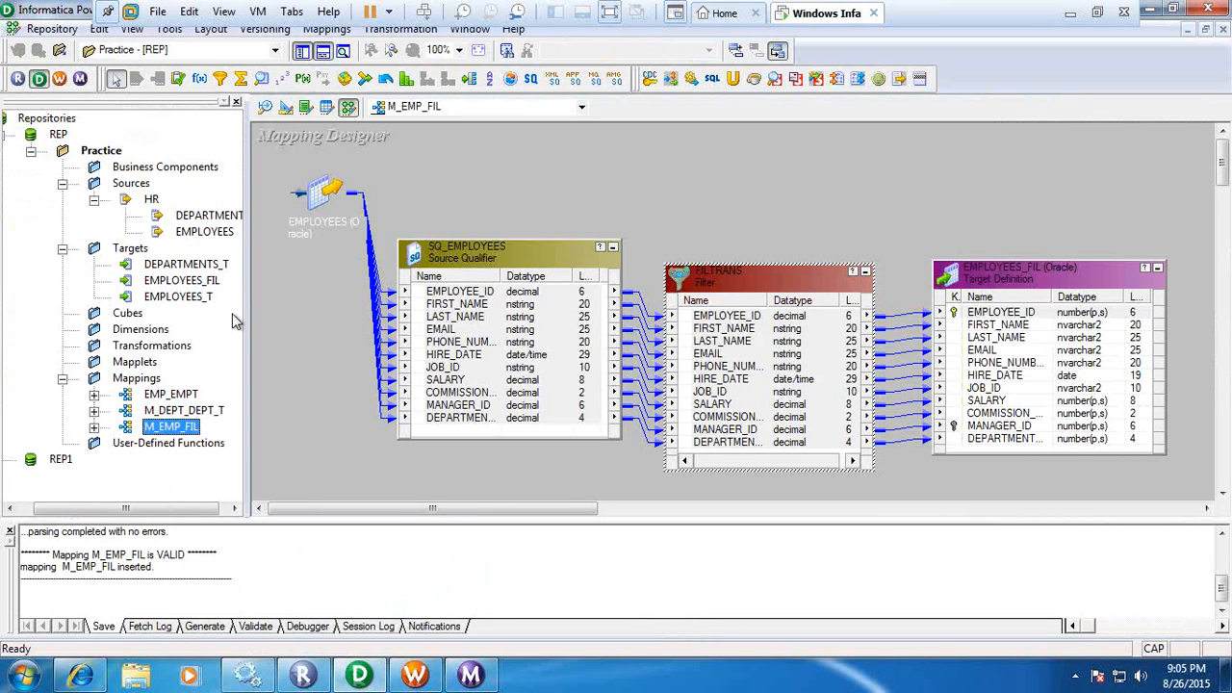
left_click(206, 234)
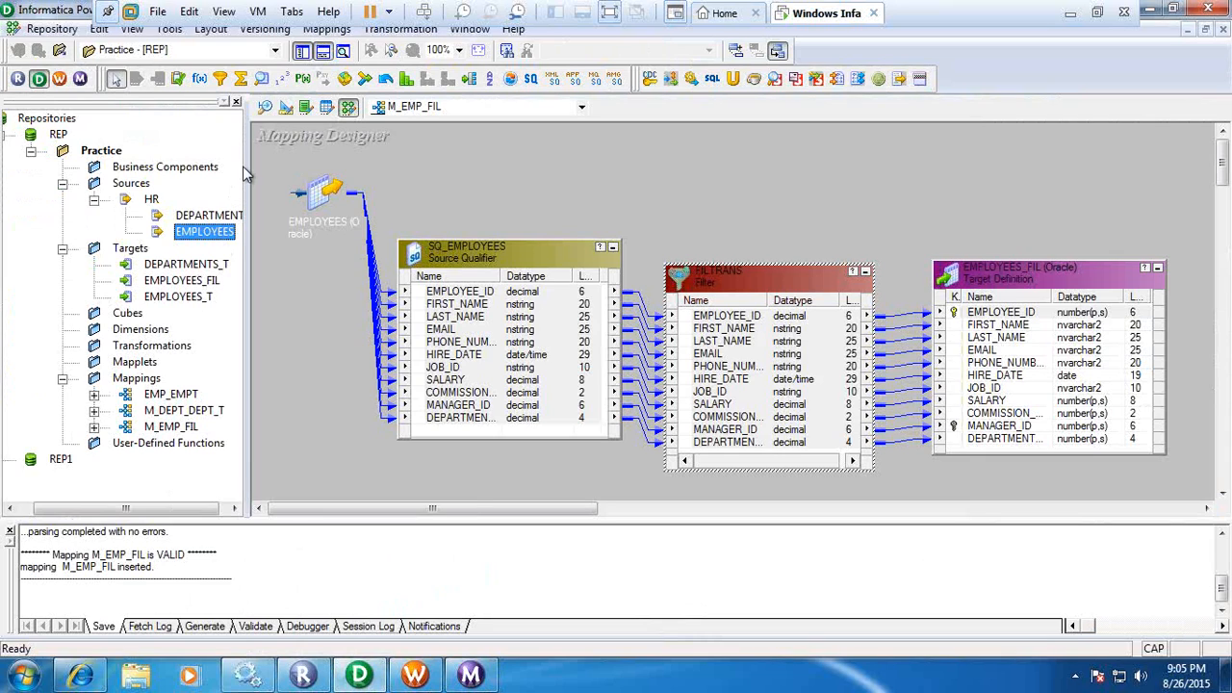
left_click(267, 107)
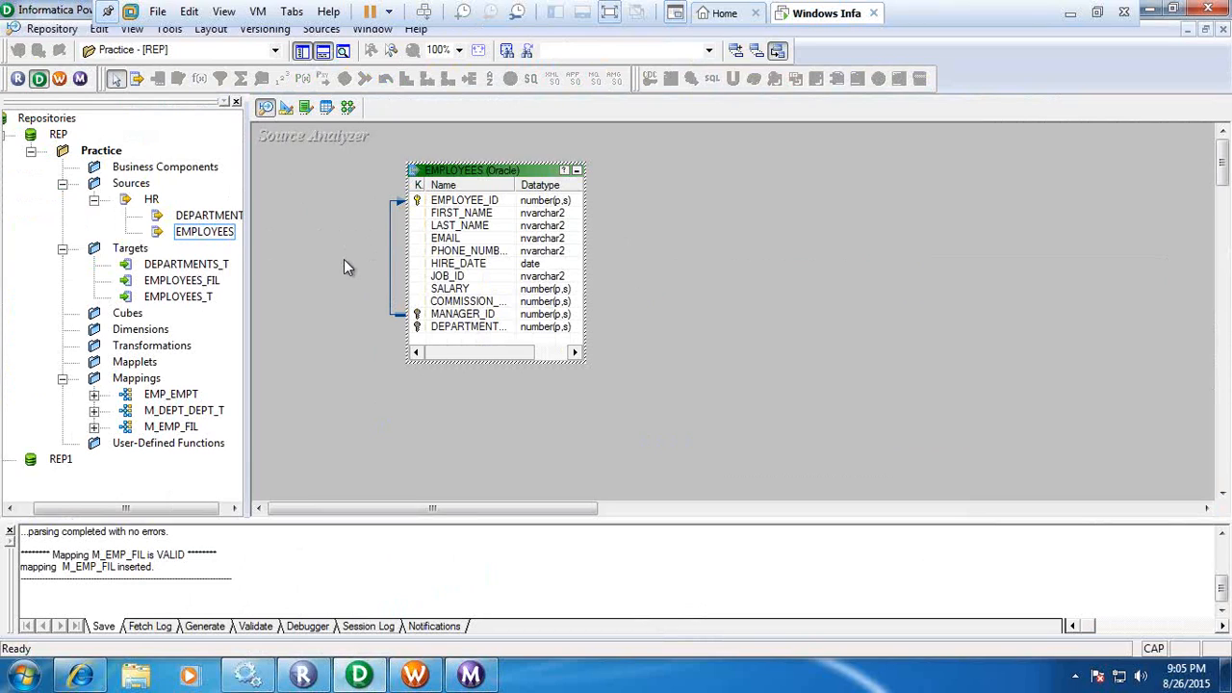
Clear the Source Analyzer workspace and place the EMPLOYEES source definition from HR on it.
right_click(331, 206)
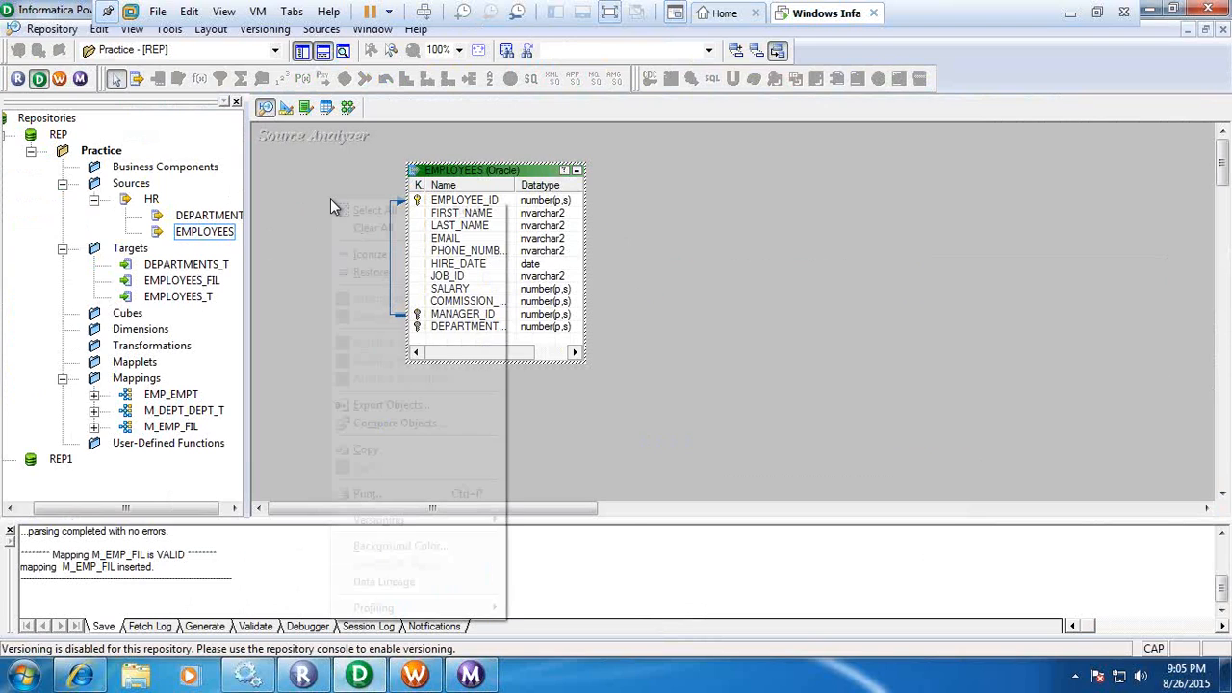
left_click(368, 229)
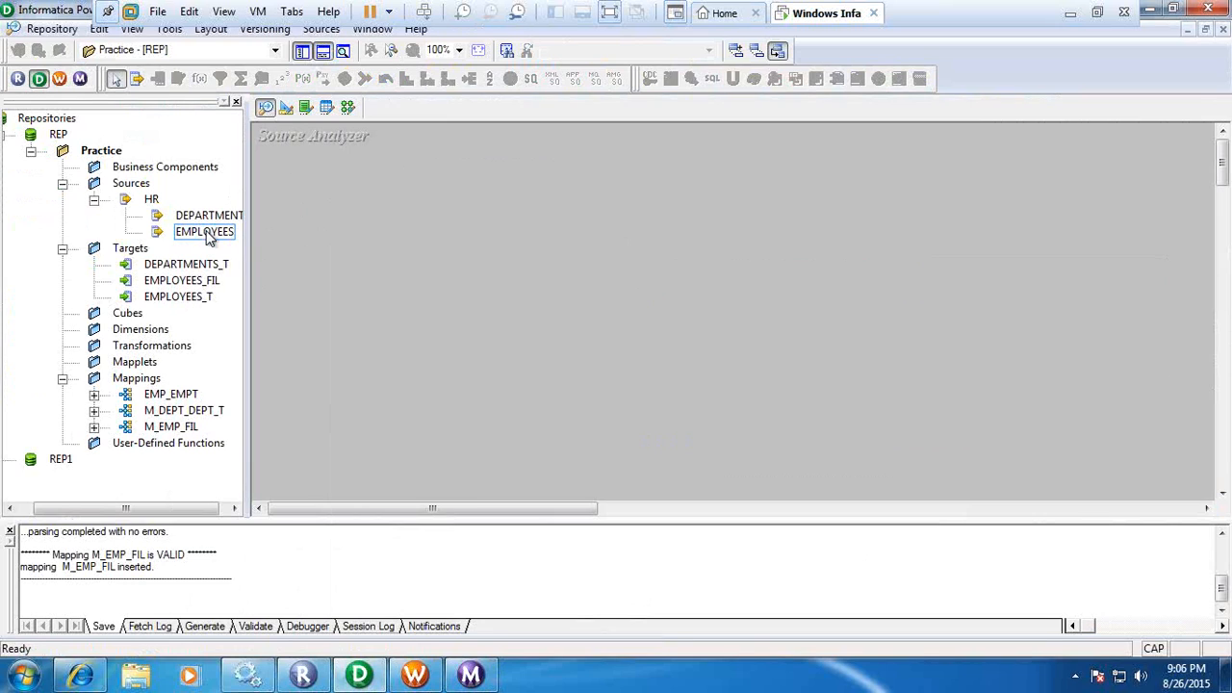
left_click_drag(207, 236, 365, 234)
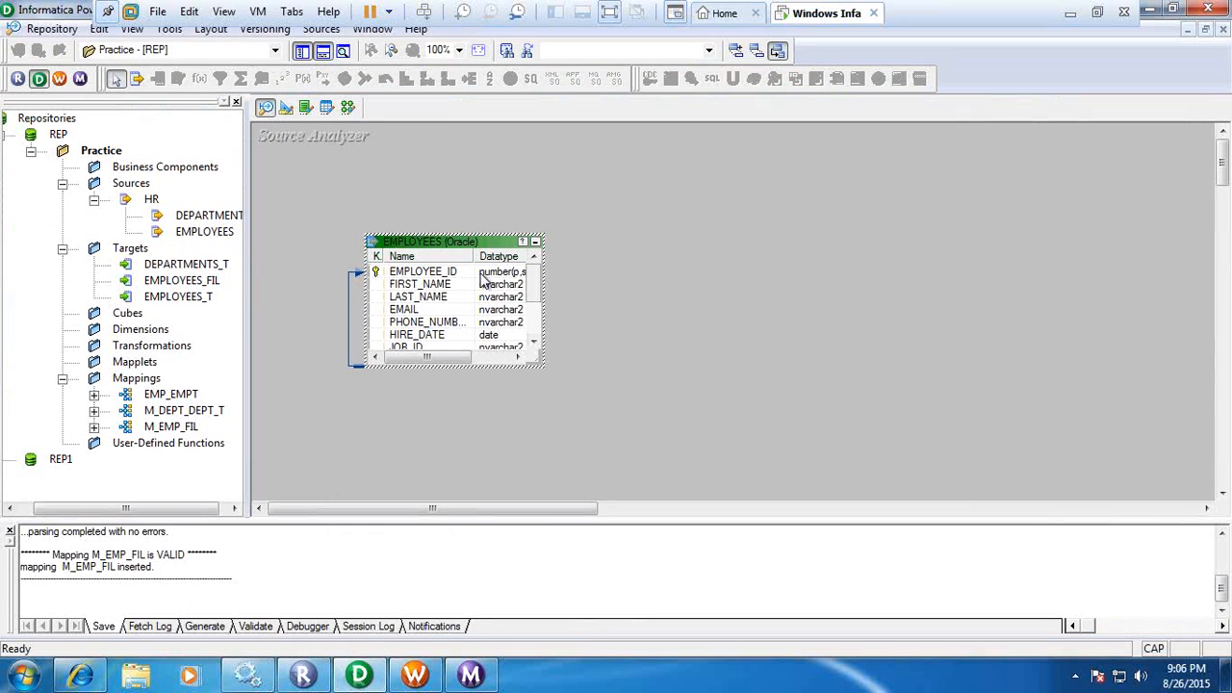
left_click(338, 264)
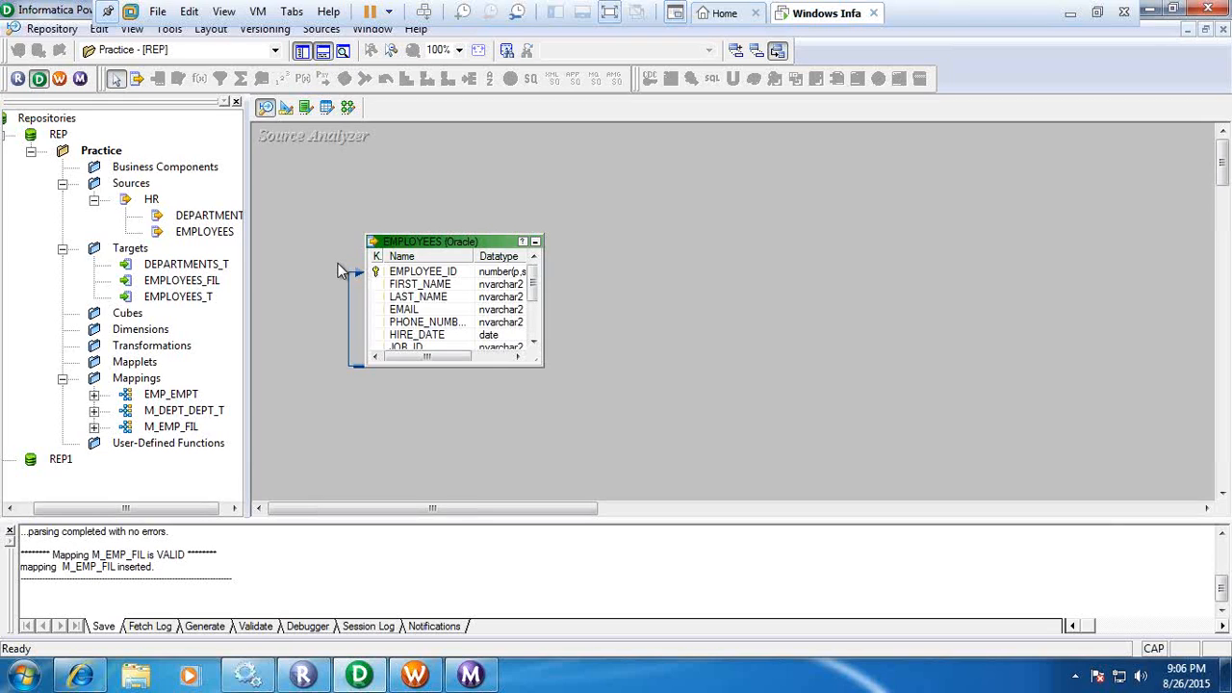